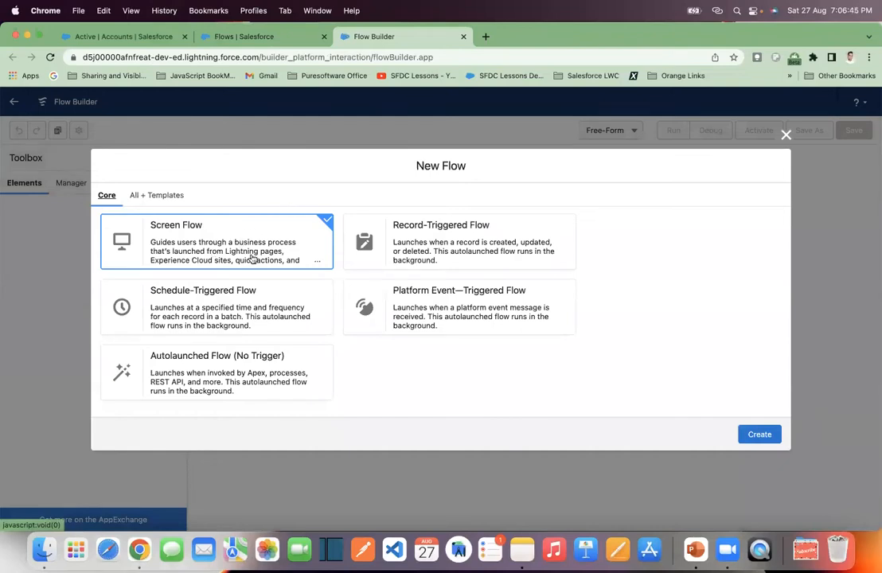
- Create a new flow of the Screen Flow type
{"action": "left_click", "coordinate": [748, 435]}
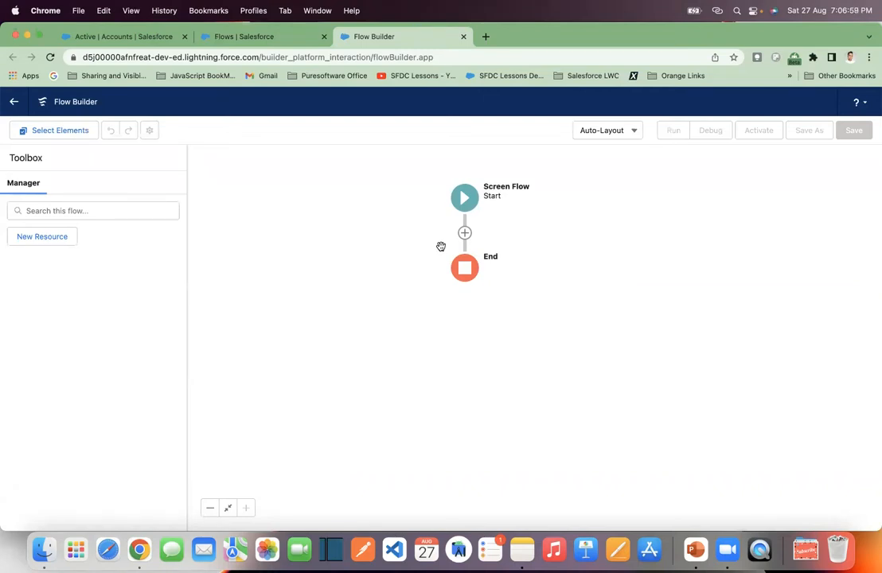
- Try the Free-Form canvas layout and restore Auto-Layout
{"action": "left_click", "coordinate": [619, 133]}
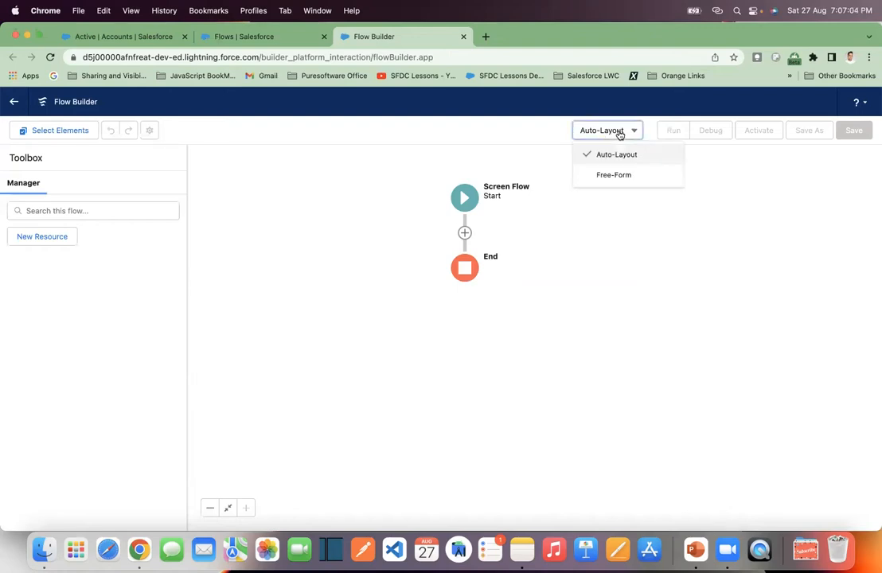
{"action": "left_click", "coordinate": [615, 176]}
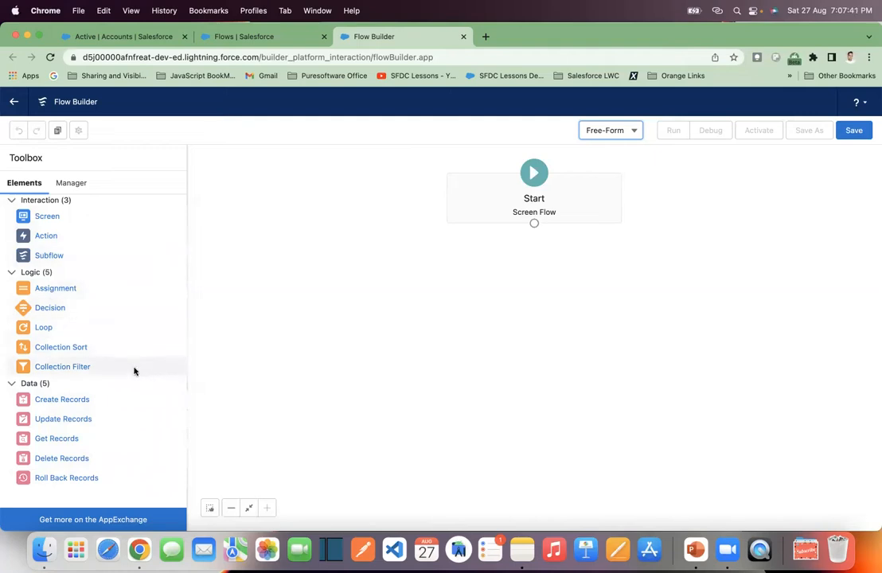
{"action": "left_click", "coordinate": [617, 134]}
{"action": "left_click", "coordinate": [624, 157]}
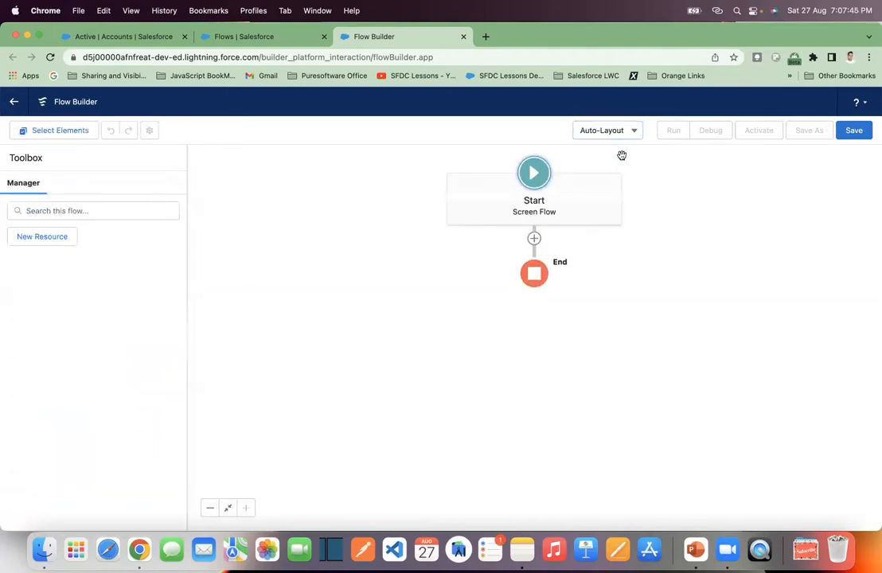
- Add a Screen element between the Start and End of the flow
{"action": "left_click", "coordinate": [534, 240]}
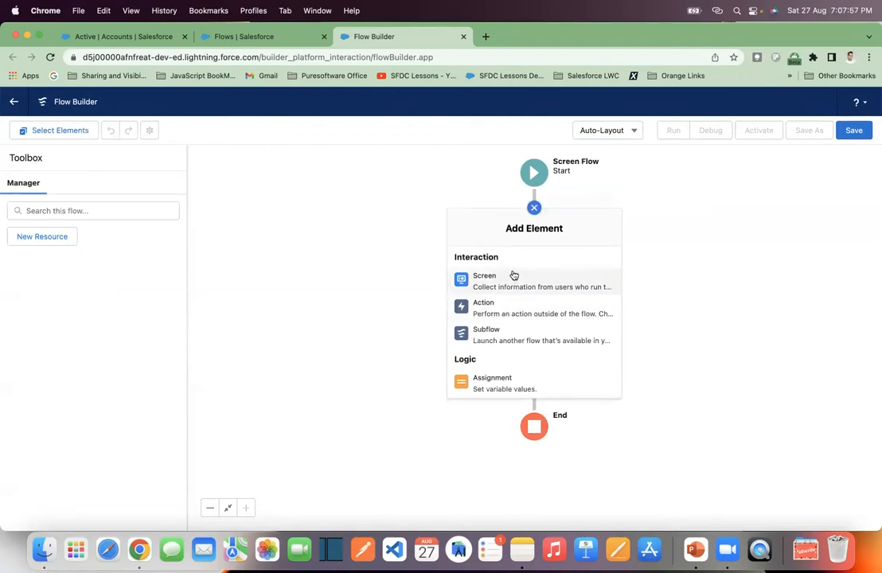
{"action": "scroll", "coordinate": [512, 305], "scroll_direction": "down", "scroll_amount": 3}
{"action": "scroll", "coordinate": [510, 301], "scroll_direction": "up", "scroll_amount": 2}
{"action": "scroll", "coordinate": [510, 301], "scroll_direction": "up", "scroll_amount": 1}
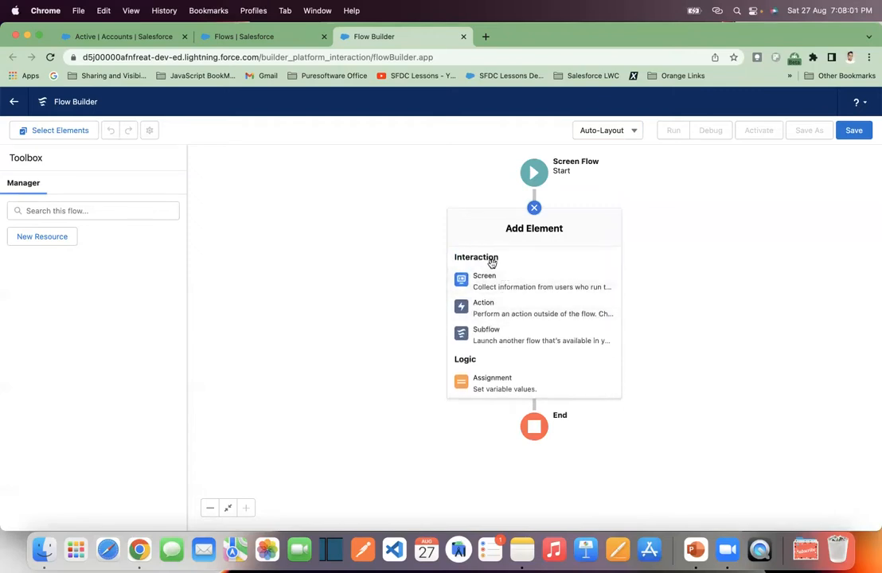
{"action": "scroll", "coordinate": [499, 351], "scroll_direction": "down", "scroll_amount": 5}
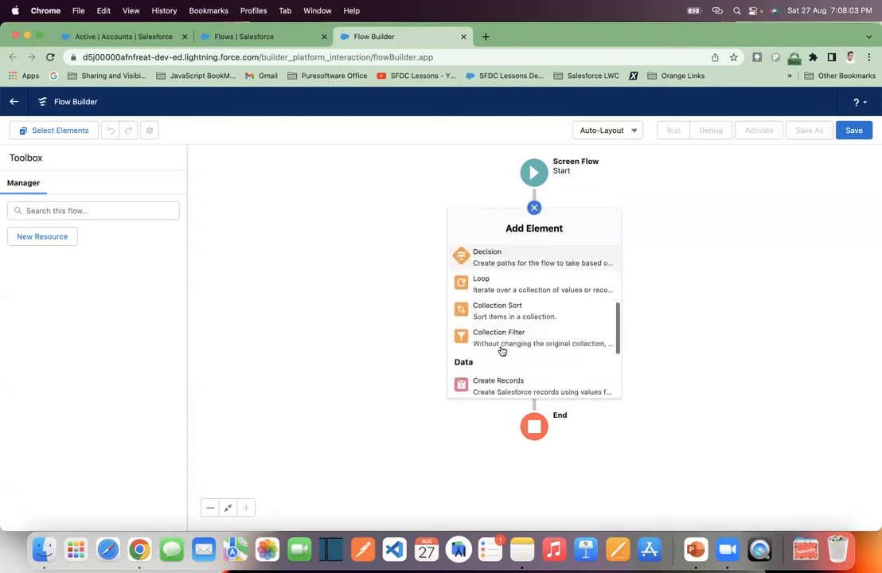
{"action": "scroll", "coordinate": [541, 320], "scroll_direction": "up", "scroll_amount": 3}
{"action": "scroll", "coordinate": [541, 319], "scroll_direction": "up", "scroll_amount": 3}
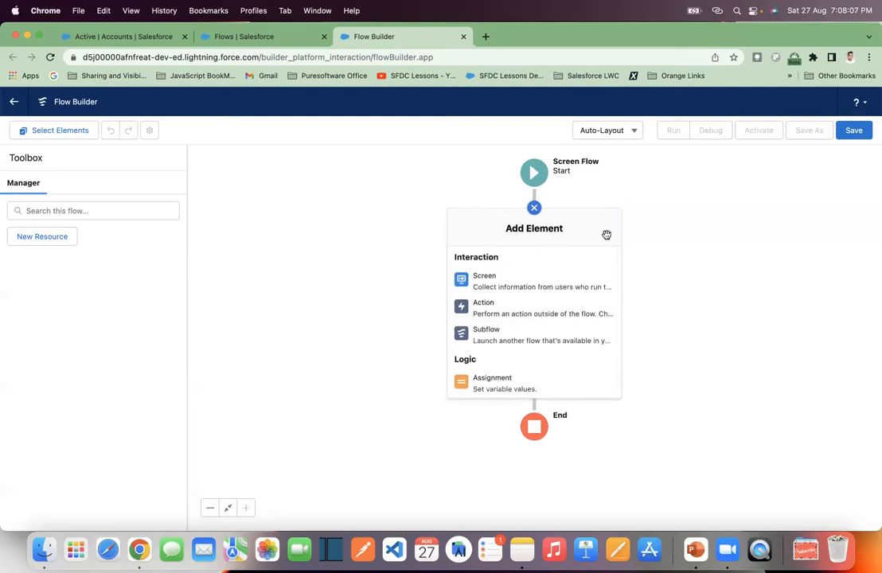
{"action": "left_click", "coordinate": [509, 286]}
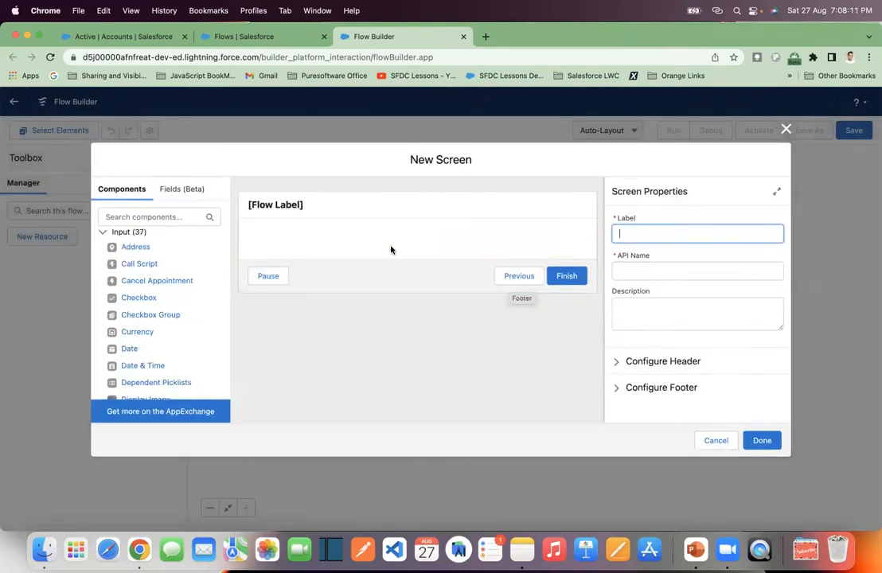
- Label the new screen "Simple Screen Flow" and enter the description "This is a simple screen flow."
{"action": "left_click", "coordinate": [282, 210]}
{"action": "left_click", "coordinate": [632, 236]}
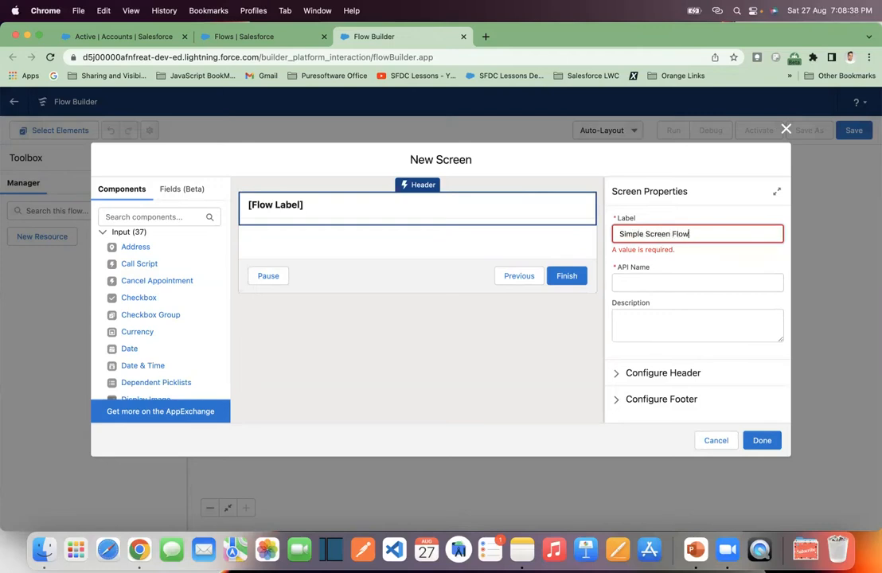
{"action": "left_click", "coordinate": [680, 280]}
{"action": "left_click", "coordinate": [682, 317]}
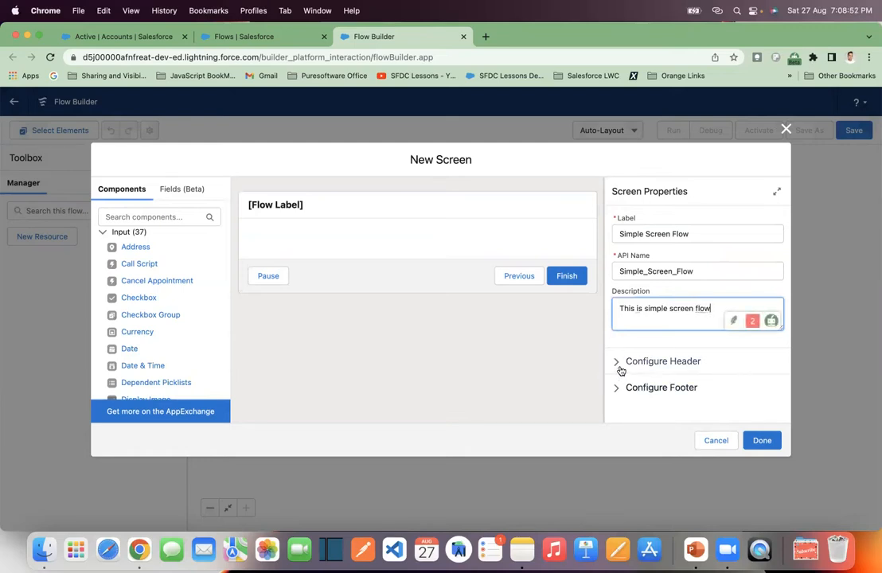
{"action": "mouse_move", "coordinate": [697, 308]}
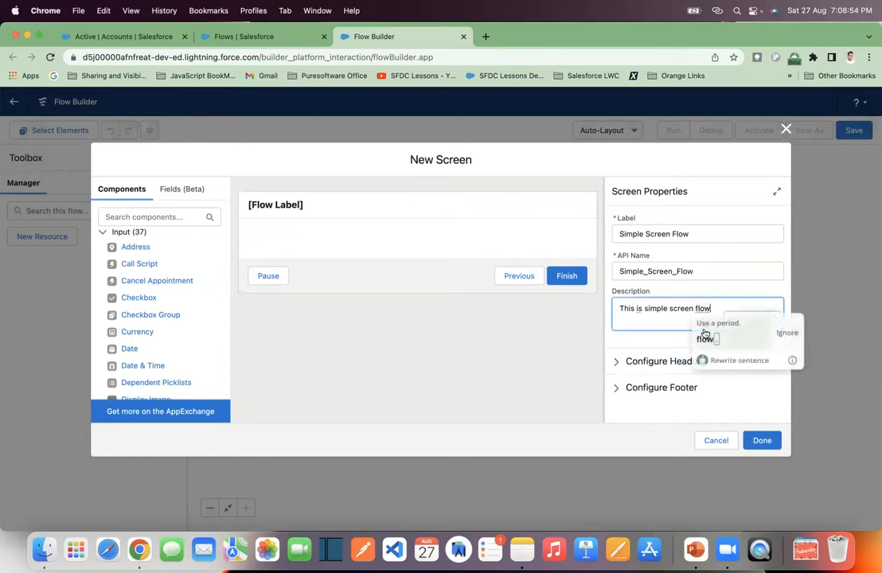
{"action": "left_click", "coordinate": [705, 337]}
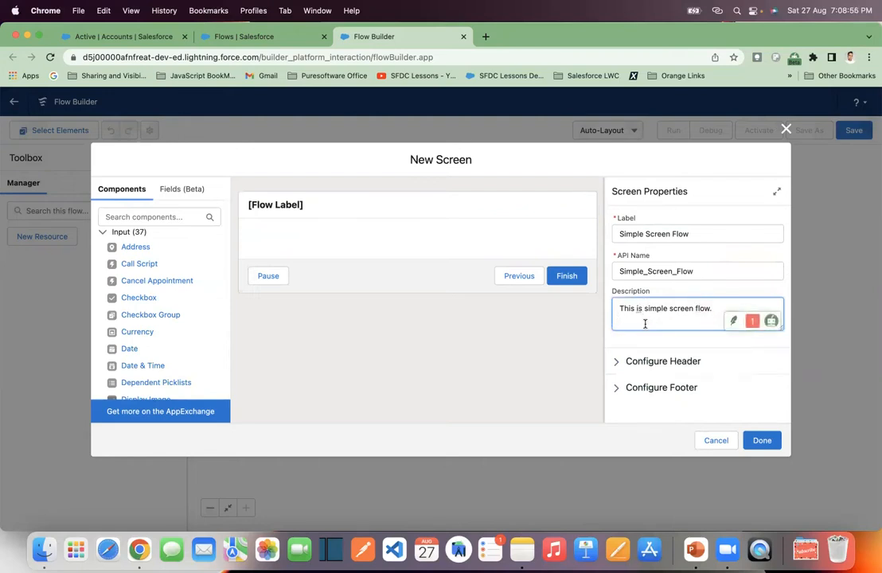
{"action": "mouse_move", "coordinate": [636, 309]}
{"action": "left_click", "coordinate": [644, 337]}
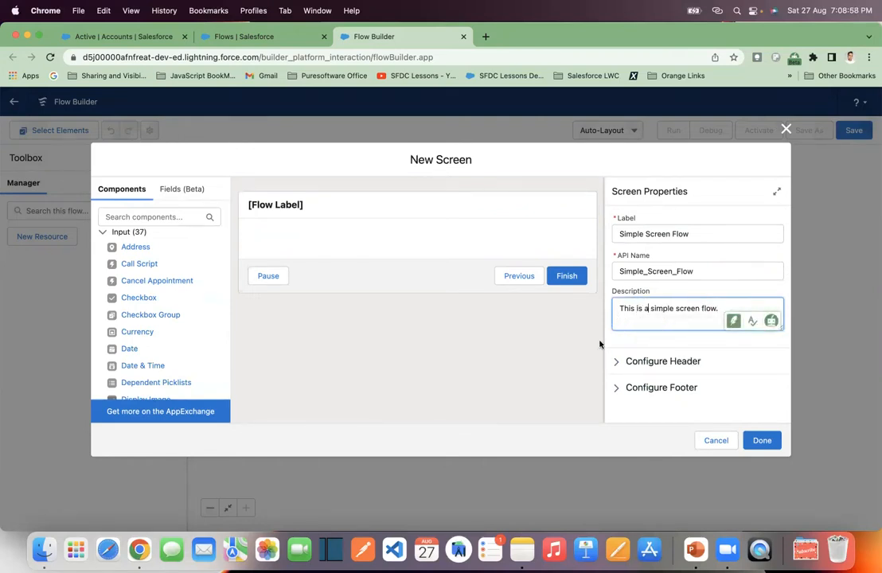
- Configure the screen's footer to hide the Pause button
{"action": "left_click", "coordinate": [616, 390]}
{"action": "scroll", "coordinate": [642, 390], "scroll_direction": "down", "scroll_amount": 3}
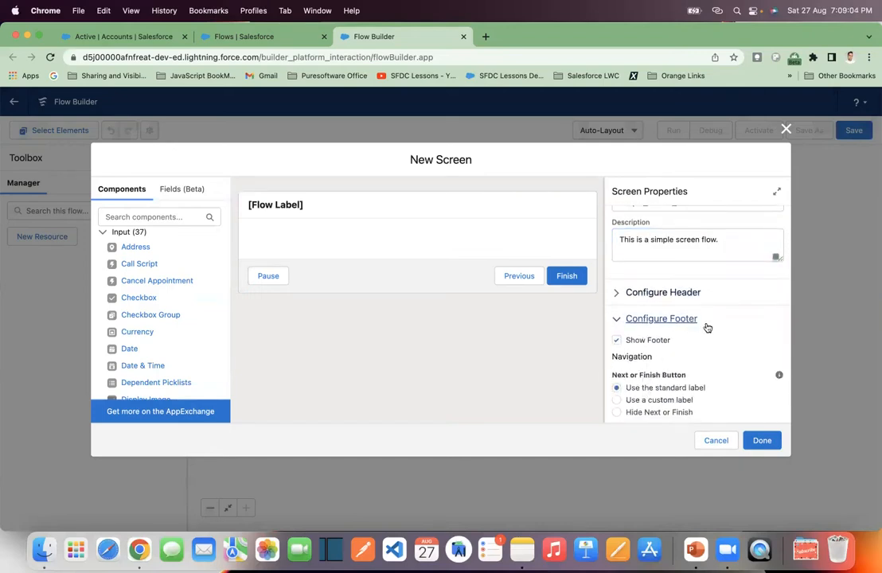
{"action": "scroll", "coordinate": [692, 368], "scroll_direction": "down", "scroll_amount": 4}
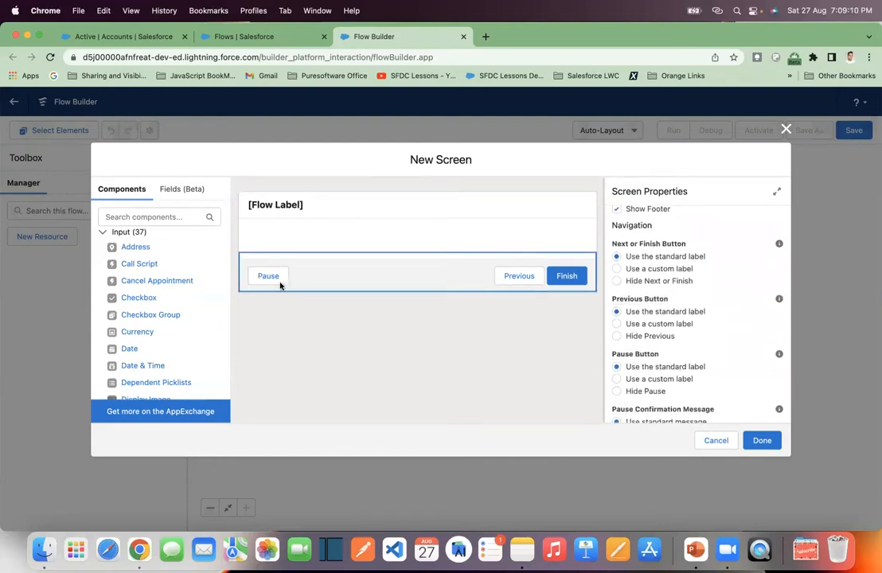
{"action": "left_click", "coordinate": [617, 392]}
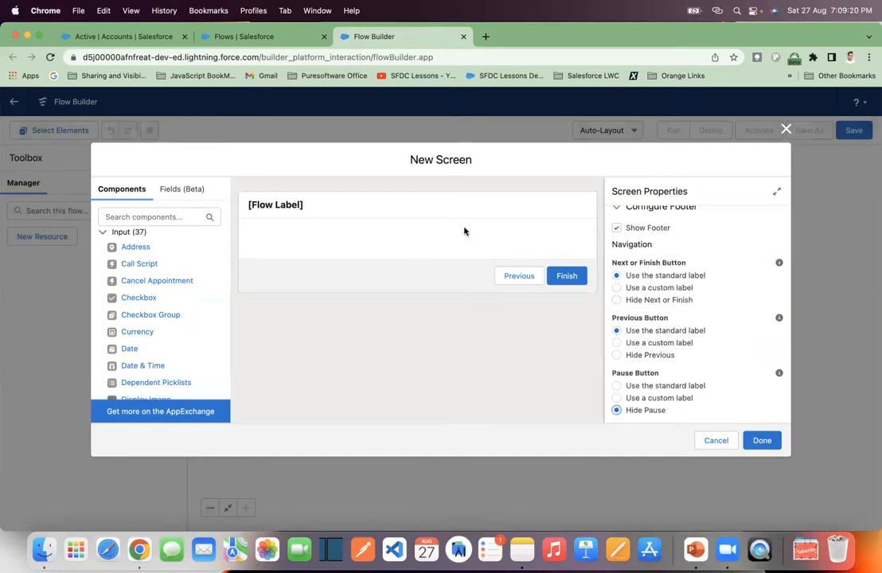
{"action": "scroll", "coordinate": [716, 265], "scroll_direction": "up", "scroll_amount": 5}
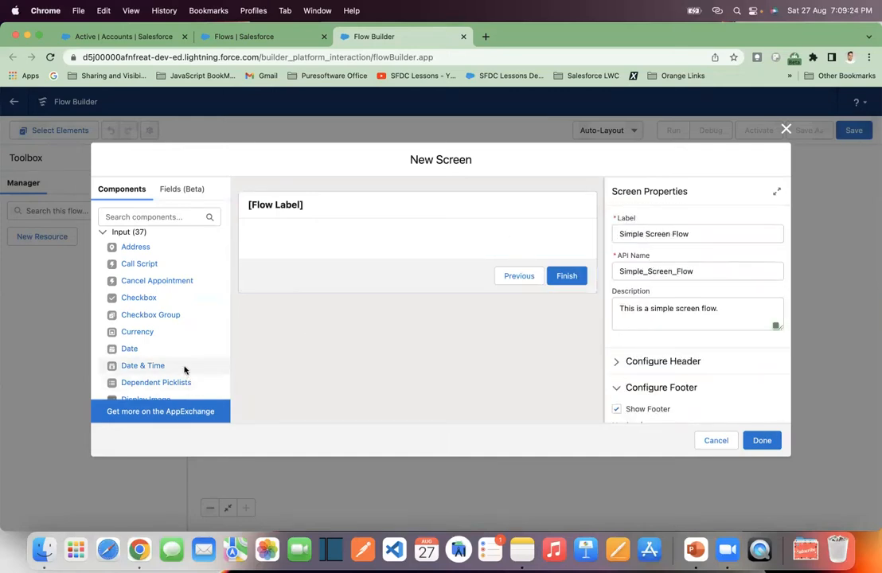
- Search the screen components for "rad" and add Radio Buttons to the screen
{"action": "scroll", "coordinate": [187, 354], "scroll_direction": "down", "scroll_amount": 3}
{"action": "scroll", "coordinate": [187, 355], "scroll_direction": "up", "scroll_amount": 3}
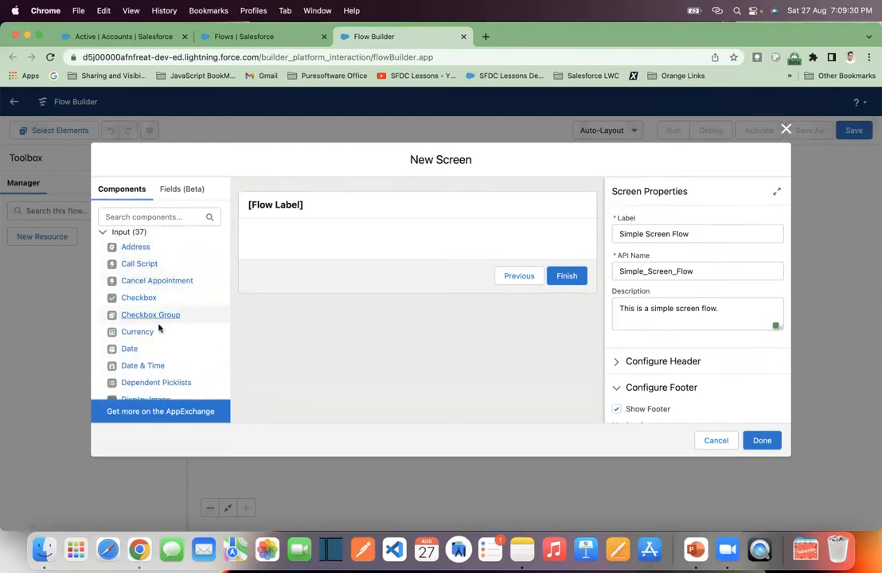
{"action": "scroll", "coordinate": [161, 339], "scroll_direction": "down", "scroll_amount": 1}
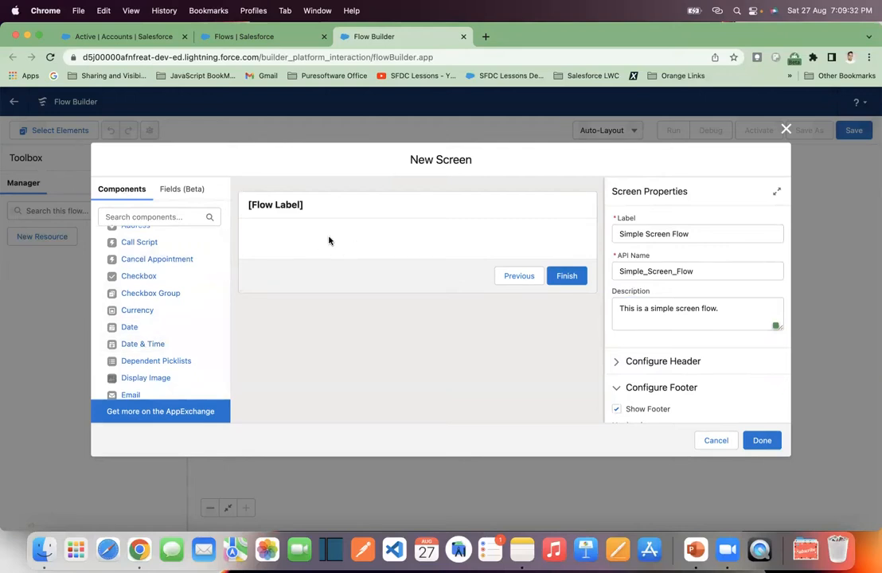
{"action": "scroll", "coordinate": [144, 369], "scroll_direction": "down", "scroll_amount": 1}
{"action": "scroll", "coordinate": [139, 368], "scroll_direction": "down", "scroll_amount": 5}
{"action": "scroll", "coordinate": [139, 369], "scroll_direction": "down", "scroll_amount": 6}
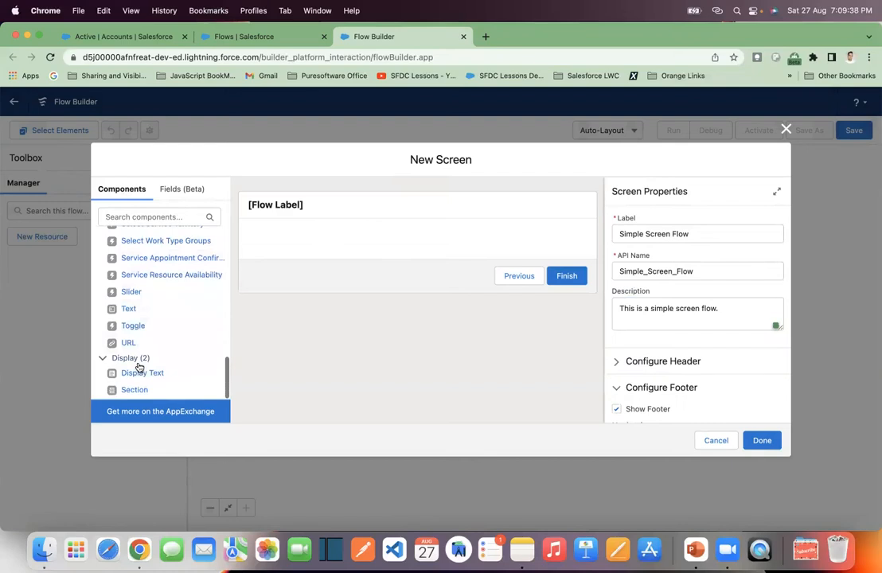
{"action": "left_click", "coordinate": [160, 217]}
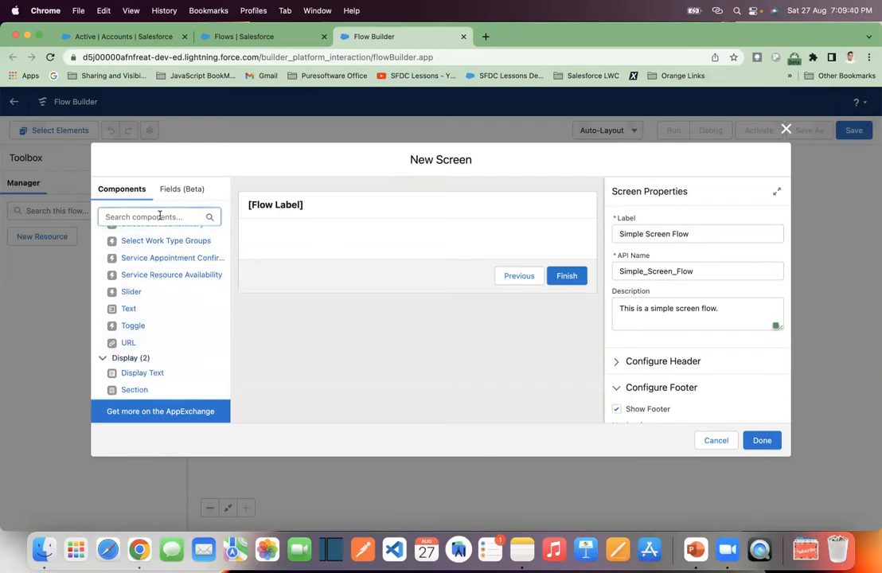
{"action": "type", "text": "rad"}
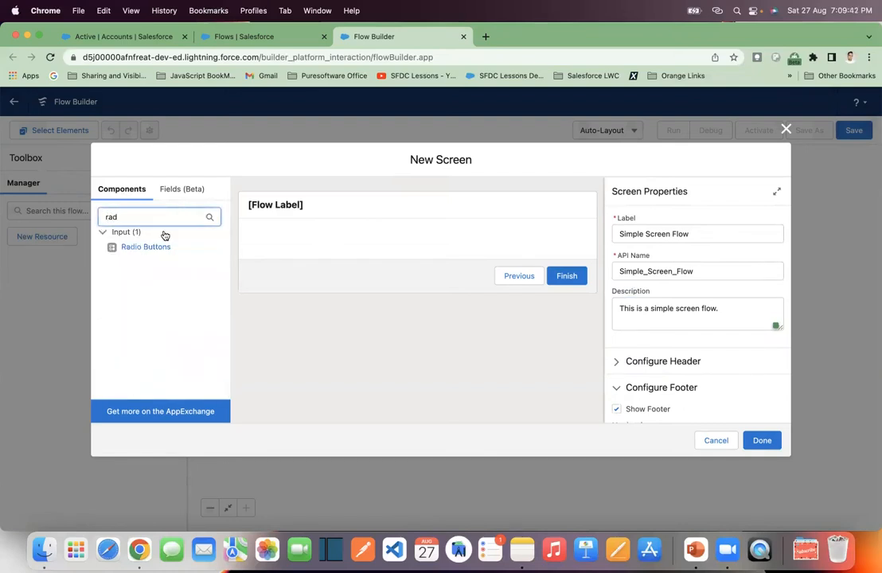
{"action": "left_click", "coordinate": [146, 248]}
{"action": "left_click", "coordinate": [155, 252]}
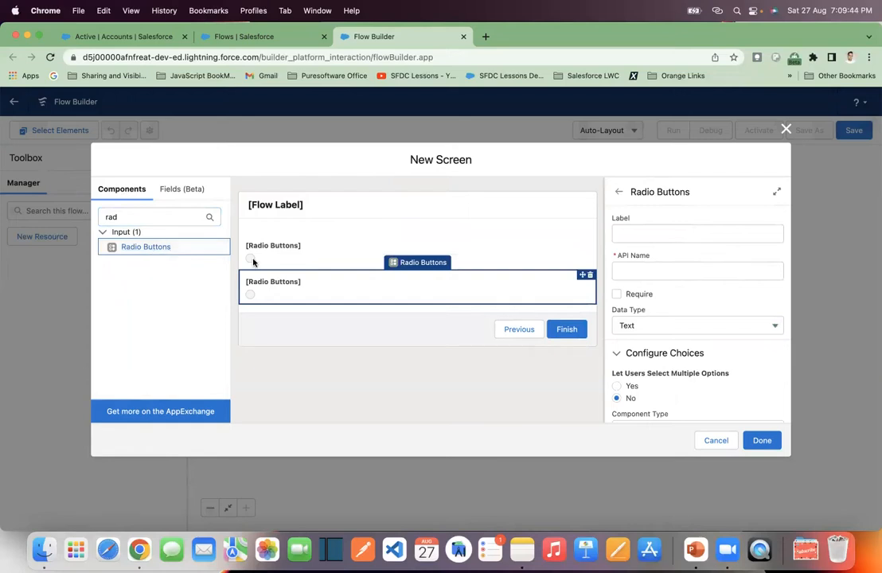
- Delete the duplicate Radio Buttons component and select the remaining one
{"action": "left_click", "coordinate": [590, 275]}
{"action": "left_click", "coordinate": [529, 331]}
{"action": "left_click", "coordinate": [290, 251]}
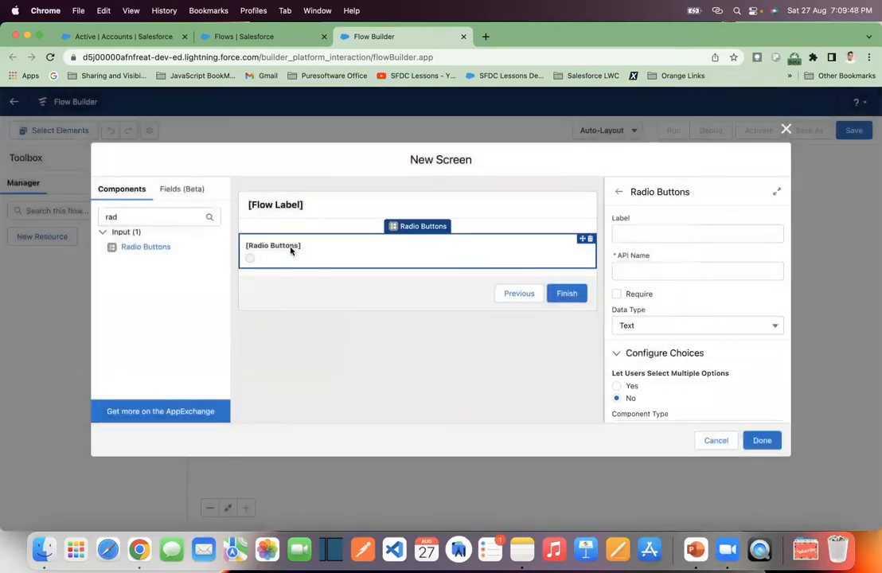
- Label the radio buttons "Have you subscribe SFDC Lesson"
{"action": "left_click", "coordinate": [711, 234]}
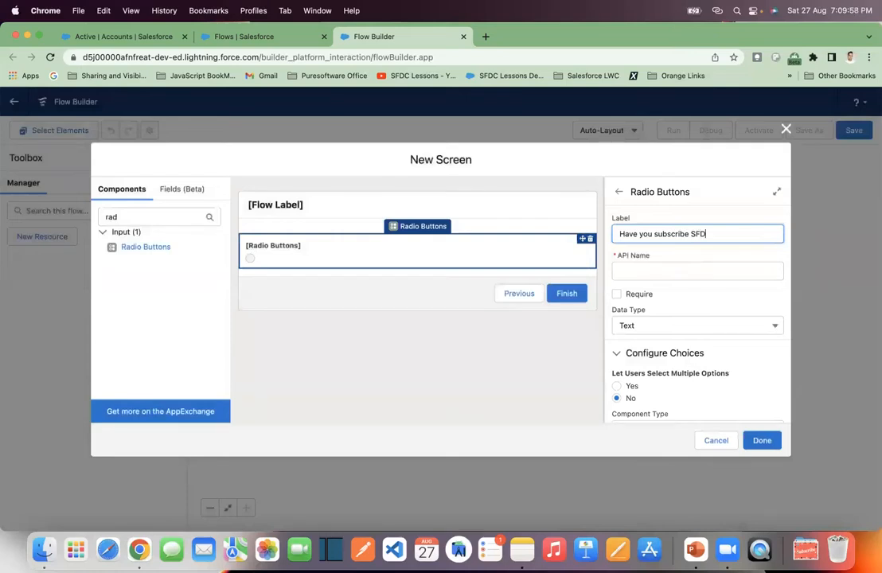
{"action": "type", "text": "Les"}
{"action": "left_click", "coordinate": [716, 253]}
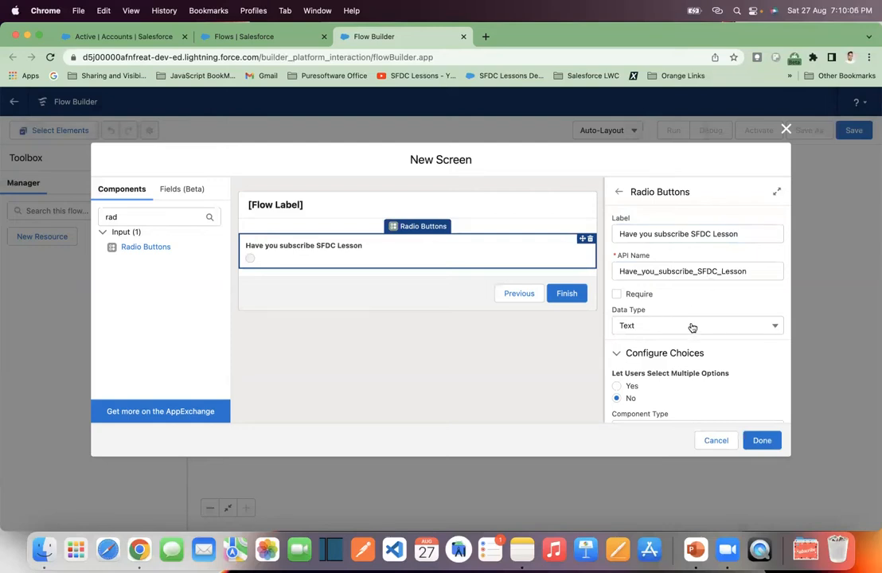
- Set the data type of the radio buttons to Boolean
{"action": "scroll", "coordinate": [691, 327], "scroll_direction": "down", "scroll_amount": 2}
{"action": "scroll", "coordinate": [691, 326], "scroll_direction": "up", "scroll_amount": 1}
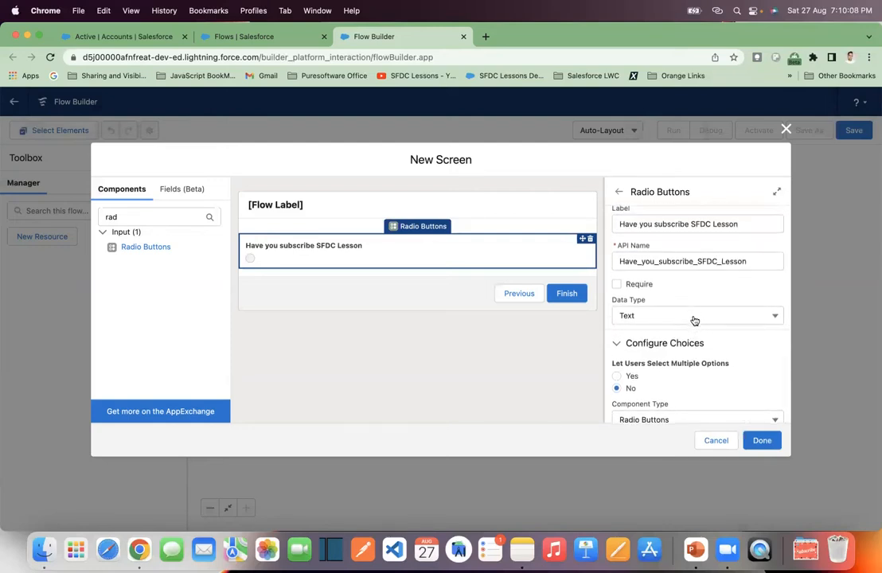
{"action": "left_click", "coordinate": [694, 317]}
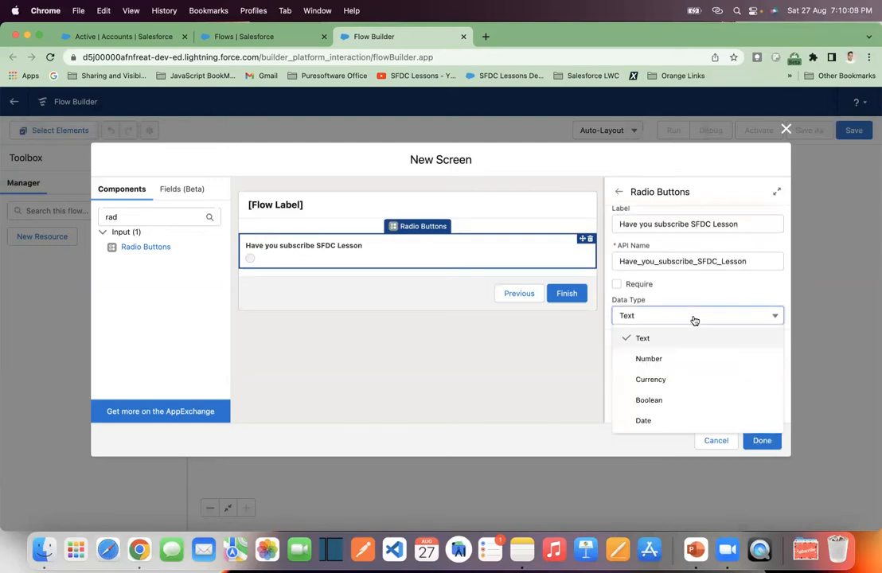
{"action": "left_click", "coordinate": [681, 400]}
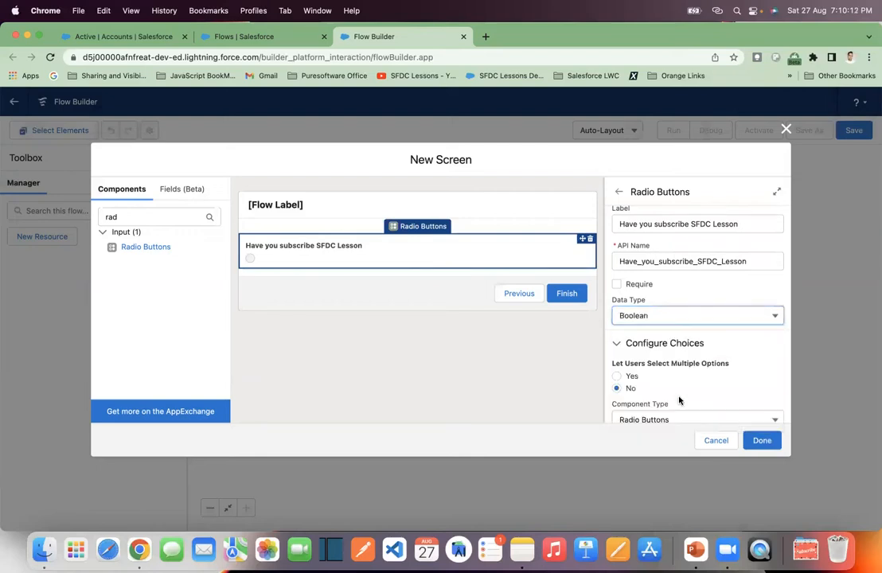
{"action": "left_click", "coordinate": [664, 319]}
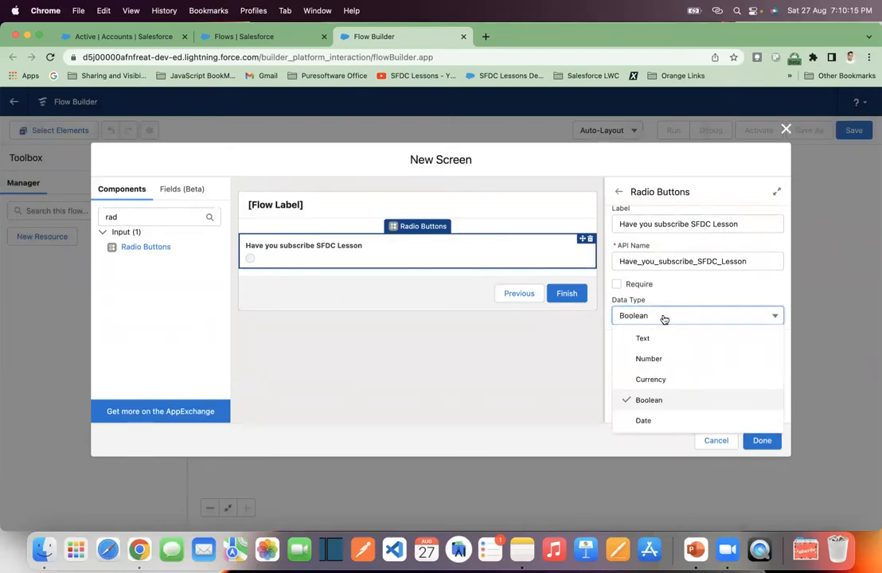
{"action": "left_click", "coordinate": [679, 402]}
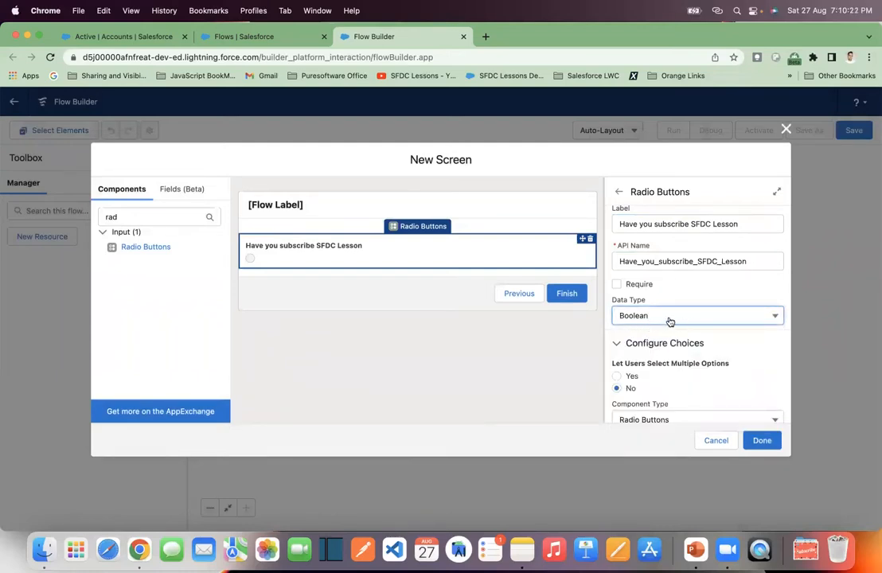
- Create a new choice resource of type Choice with API name "Yes" and description "Yes, Subscribed"
{"action": "scroll", "coordinate": [659, 362], "scroll_direction": "down", "scroll_amount": 4}
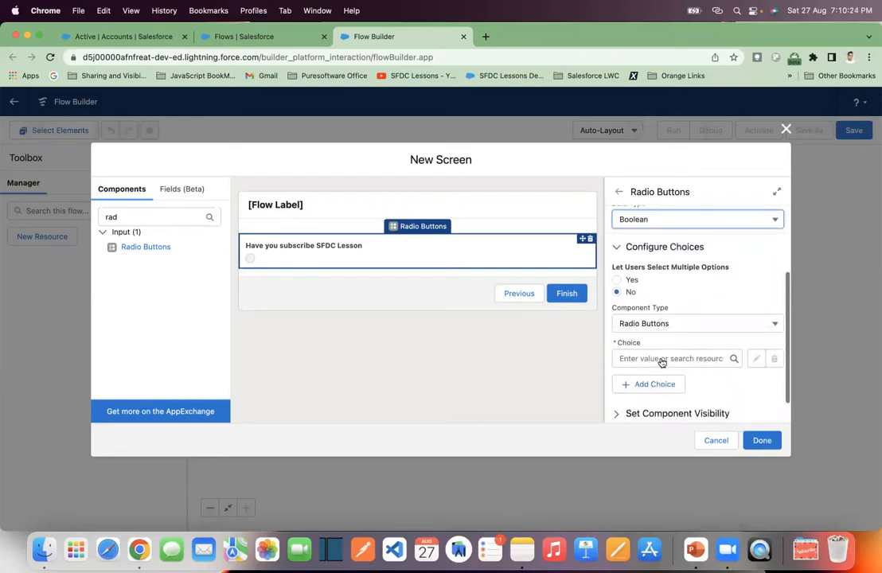
{"action": "left_click", "coordinate": [634, 355]}
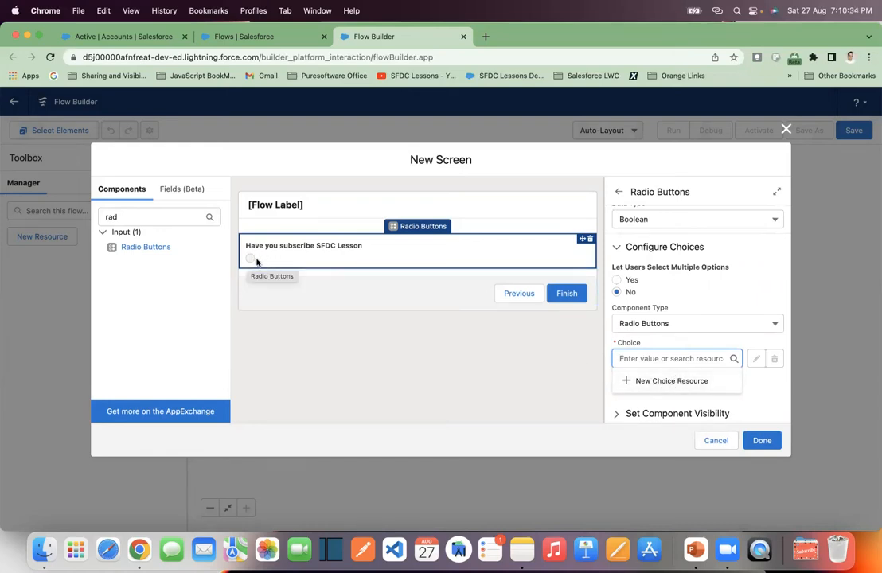
{"action": "left_click", "coordinate": [663, 389]}
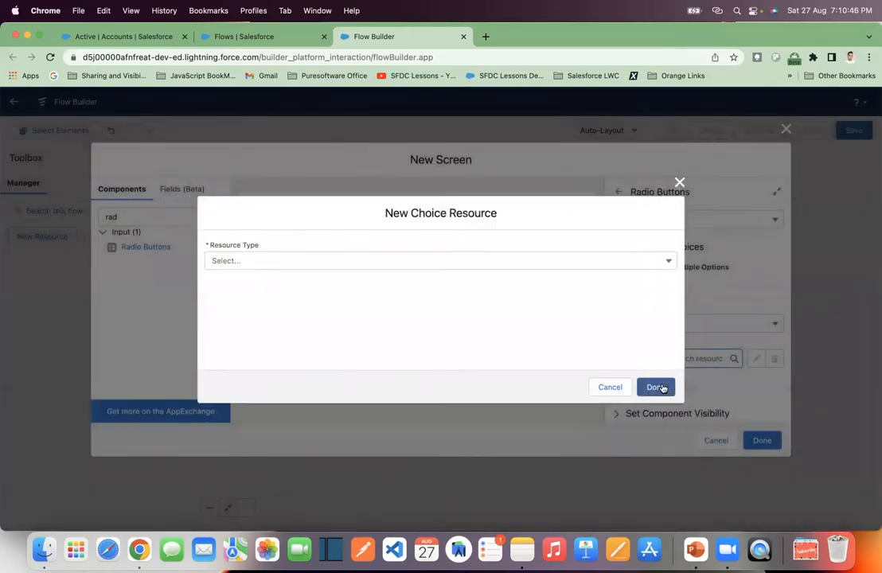
{"action": "left_click", "coordinate": [343, 262]}
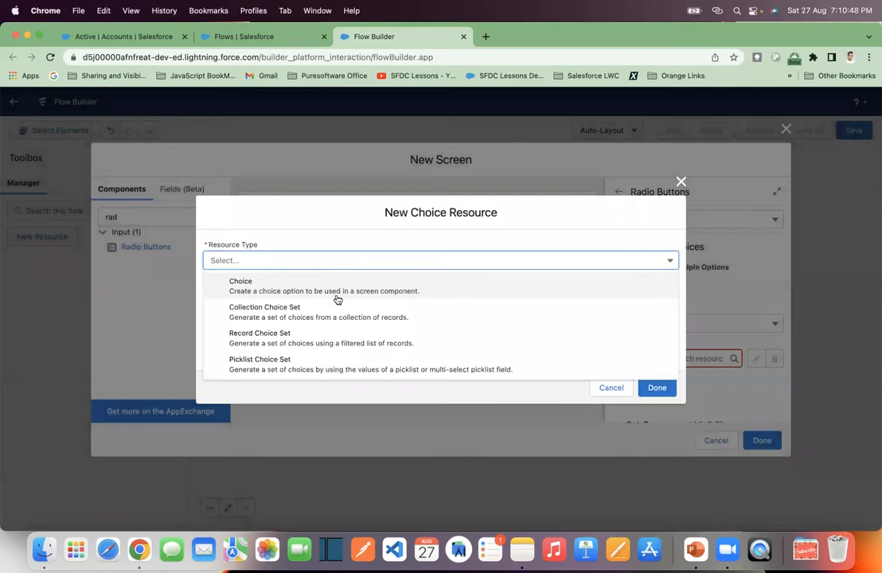
{"action": "left_click", "coordinate": [272, 291]}
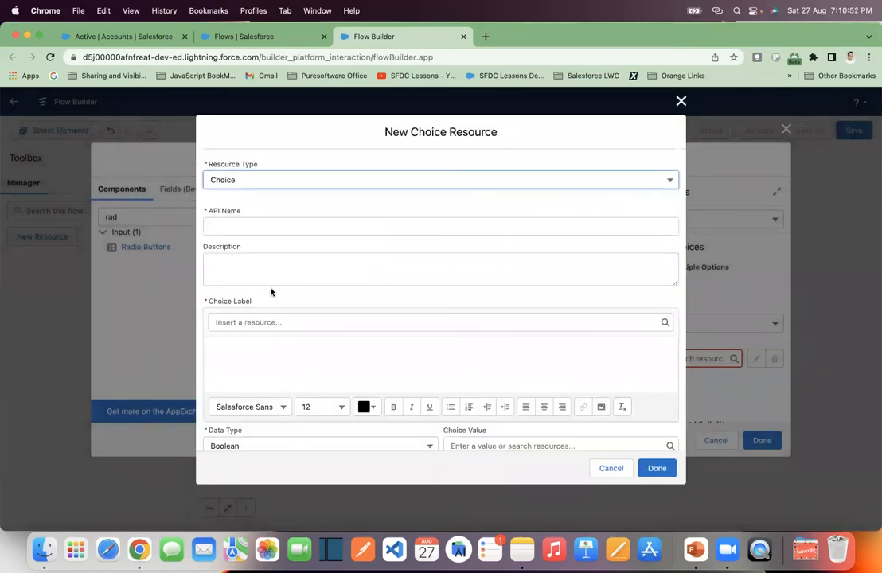
{"action": "left_click", "coordinate": [246, 229]}
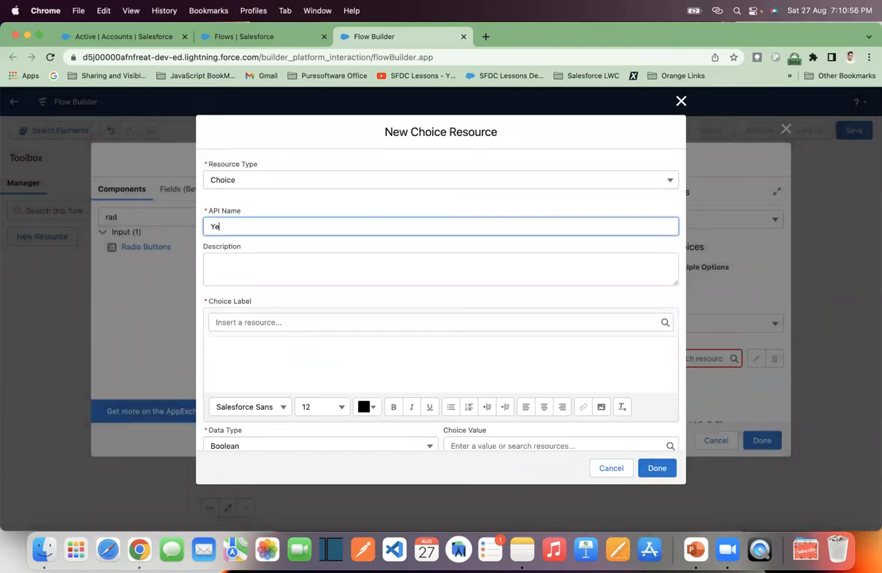
{"action": "left_click", "coordinate": [269, 264]}
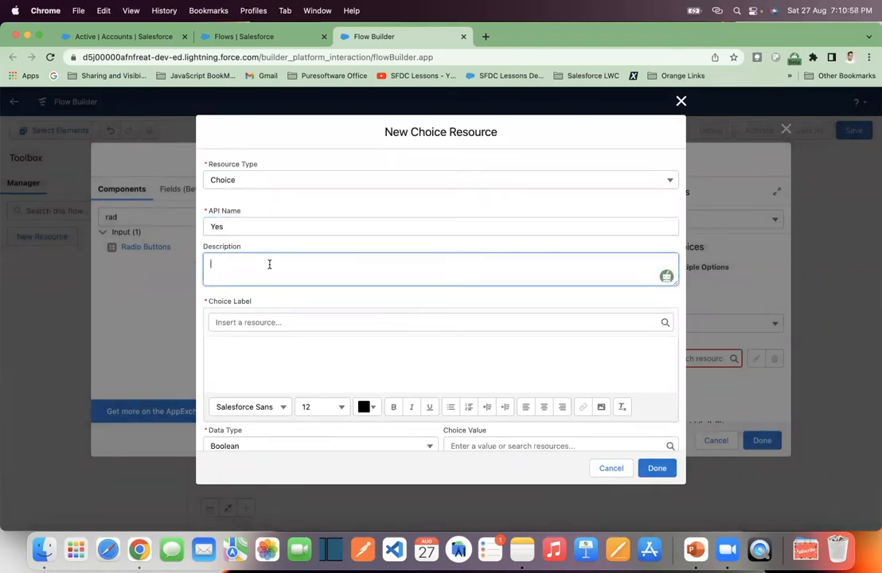
{"action": "type", "text": "Yes, Subscribed"}
- Set the Yes choice's value to the global constant $GlobalConstant.True
{"action": "left_click", "coordinate": [289, 364]}
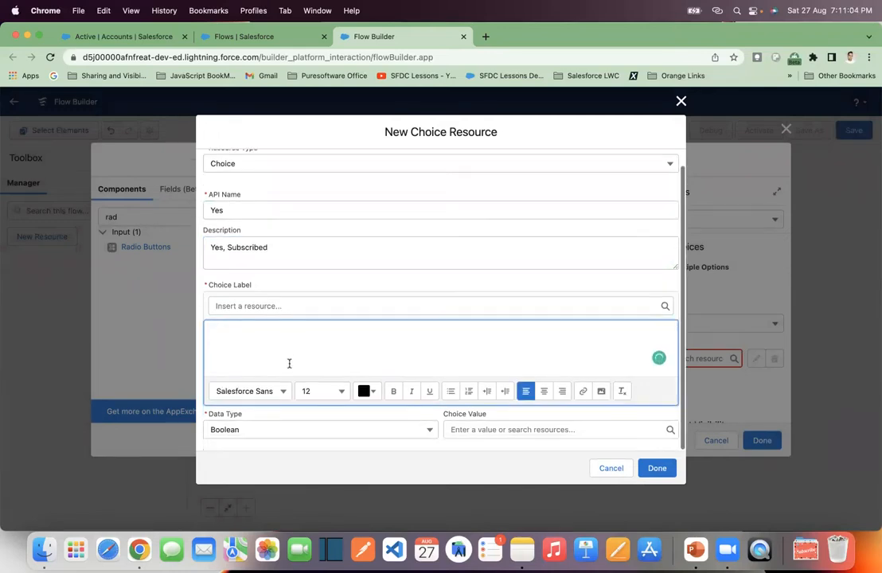
{"action": "left_click", "coordinate": [471, 430]}
{"action": "type", "text": "Tru"}
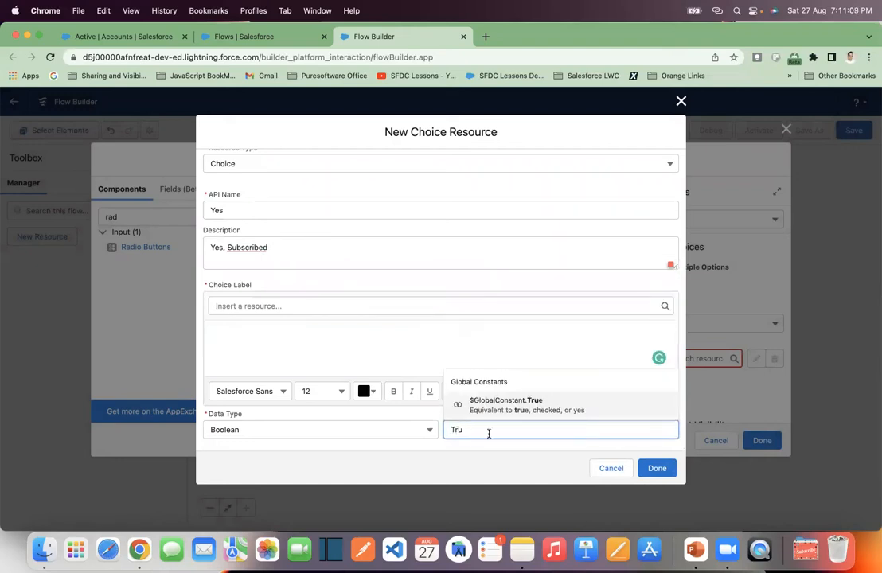
{"action": "left_click", "coordinate": [535, 408]}
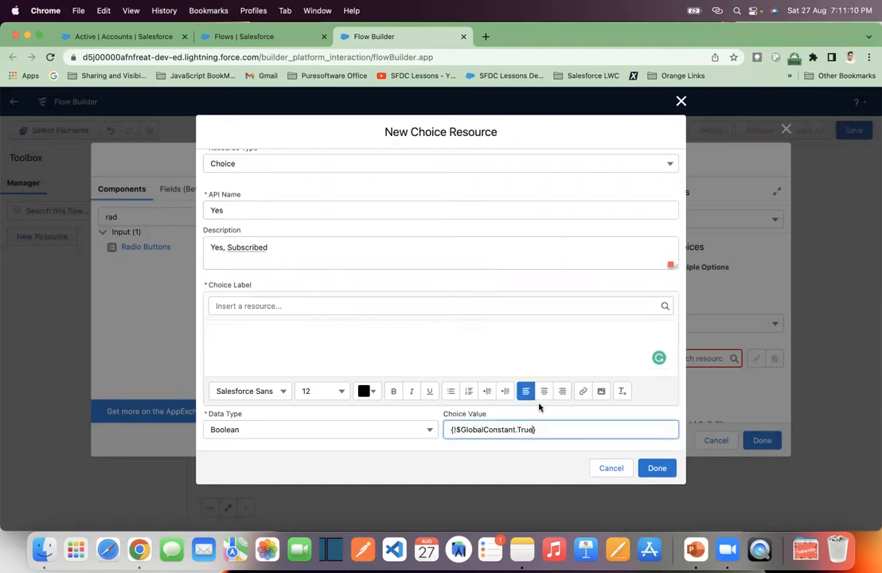
{"action": "left_click", "coordinate": [419, 417]}
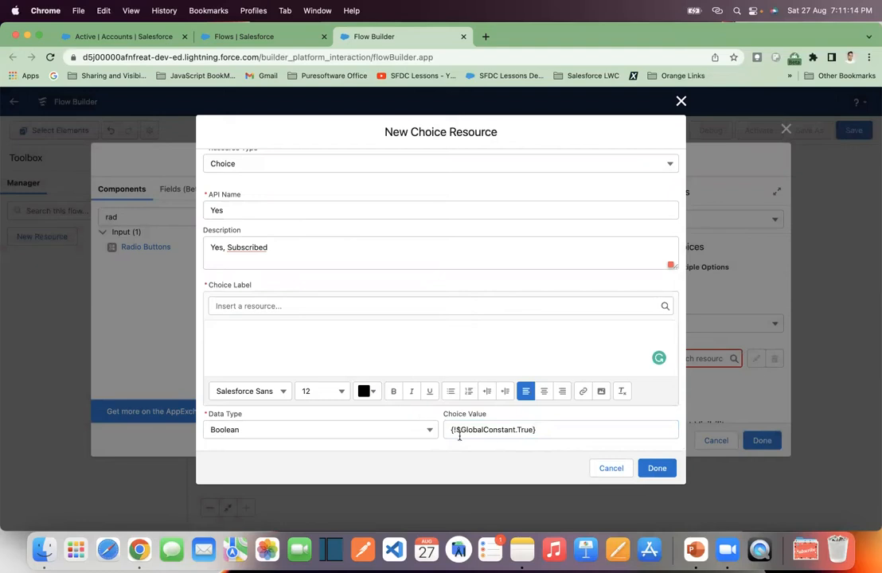
- Correct the description to "Yes, subscribed" and complete the choice resource with the label "Yes"
{"action": "mouse_move", "coordinate": [256, 248]}
{"action": "left_click", "coordinate": [276, 285]}
{"action": "left_click", "coordinate": [247, 324]}
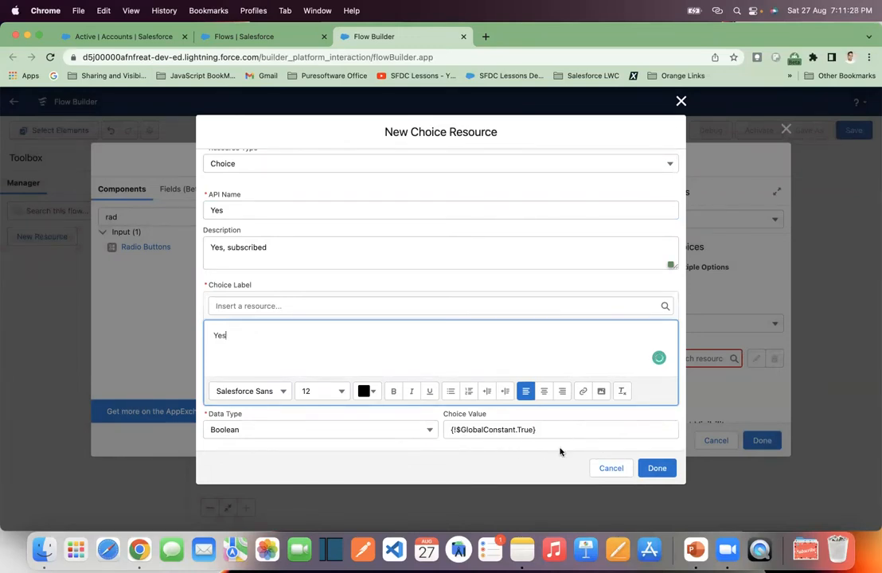
{"action": "scroll", "coordinate": [543, 350], "scroll_direction": "up", "scroll_amount": 1}
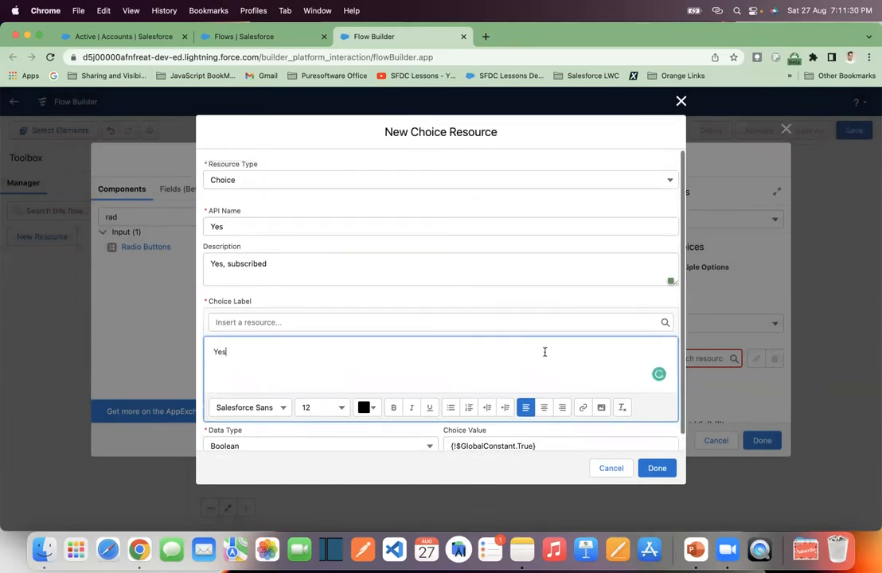
{"action": "left_click", "coordinate": [656, 469]}
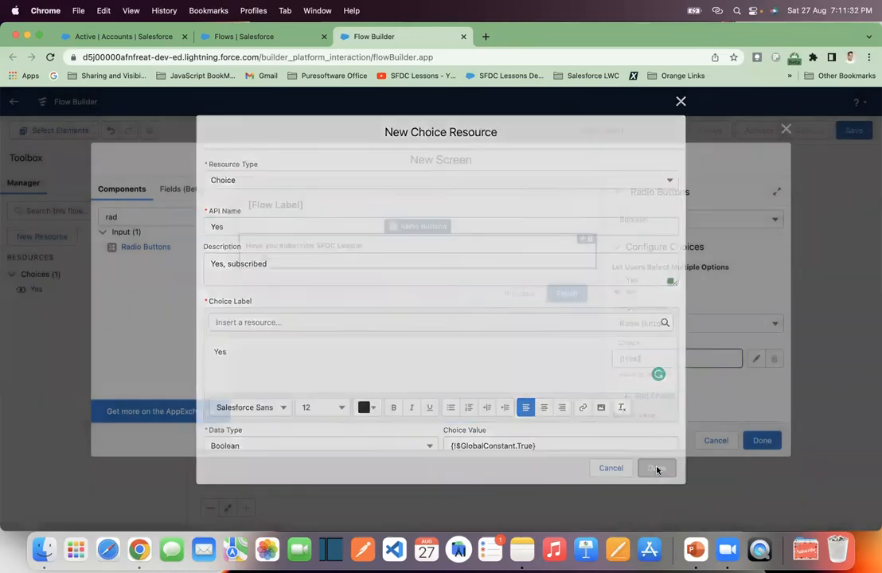
- Add a second choice to the radio buttons and start a new resource of type Choice for it
{"action": "left_click", "coordinate": [714, 381]}
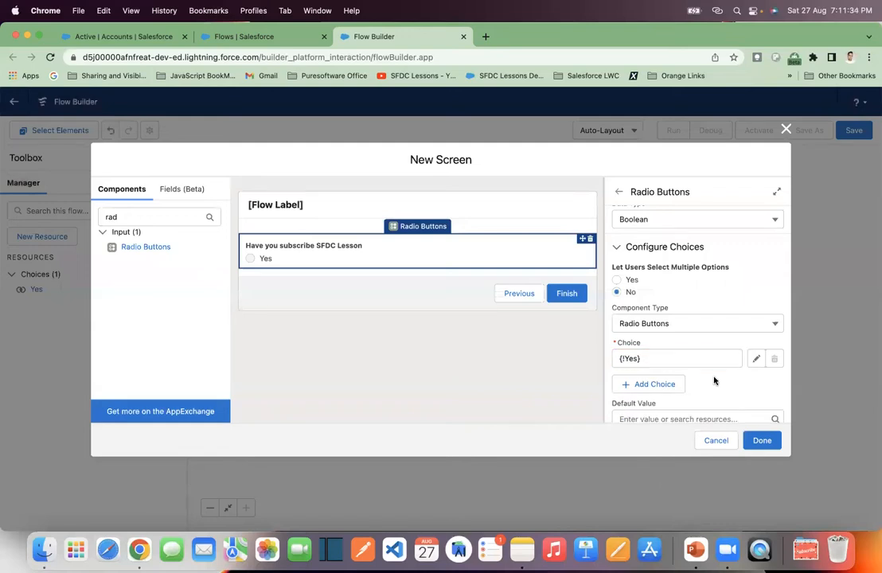
{"action": "left_click", "coordinate": [664, 386]}
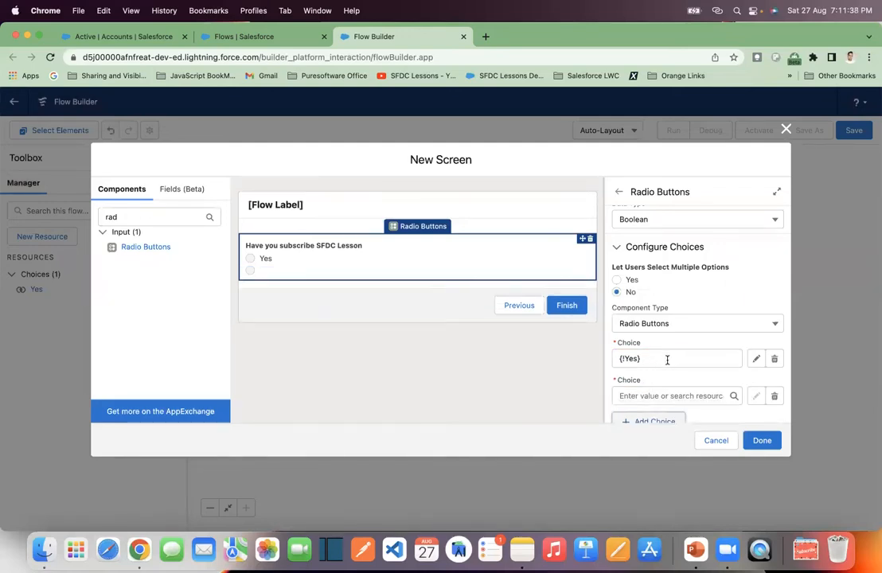
{"action": "left_click", "coordinate": [664, 395]}
{"action": "left_click", "coordinate": [665, 420]}
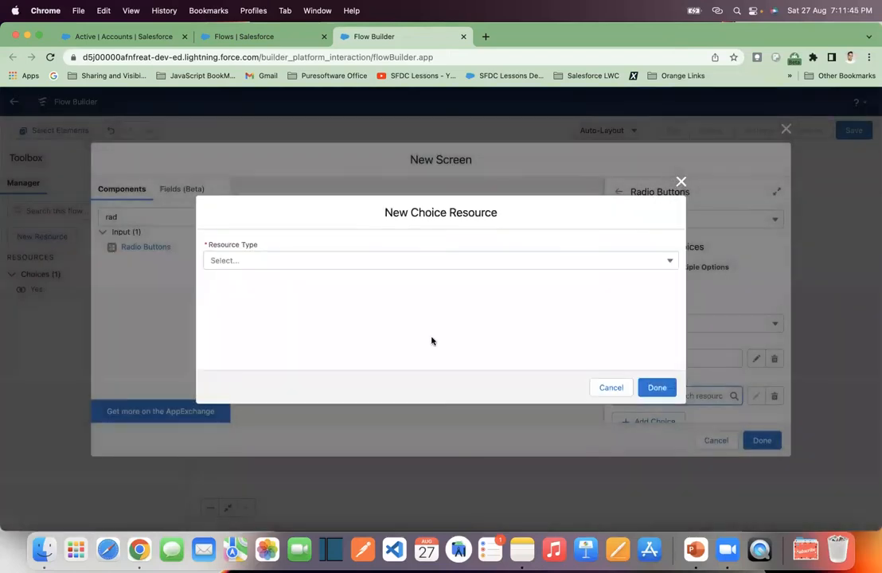
{"action": "left_click", "coordinate": [320, 259]}
{"action": "left_click", "coordinate": [300, 287]}
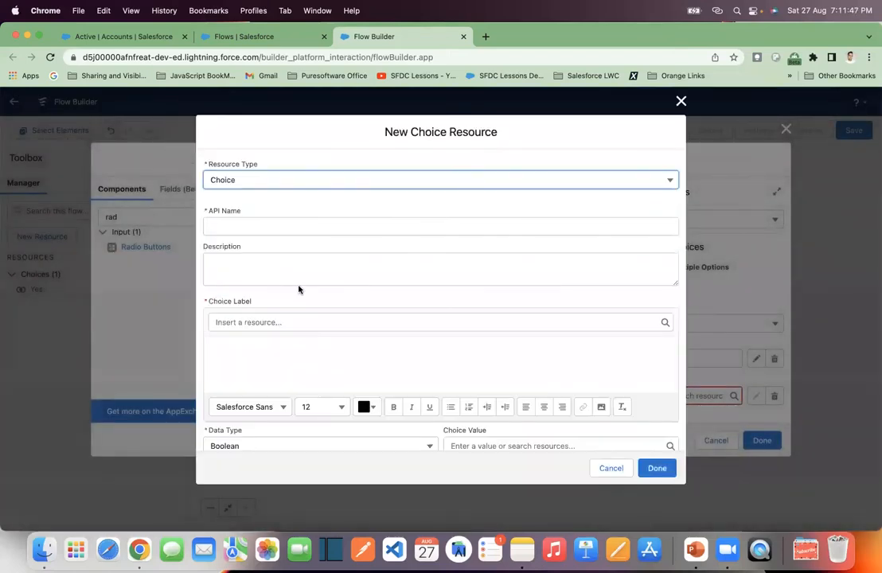
- Give the second choice the API name "No", the description "No, Not subscribed" and the label "No"
{"action": "left_click", "coordinate": [253, 226]}
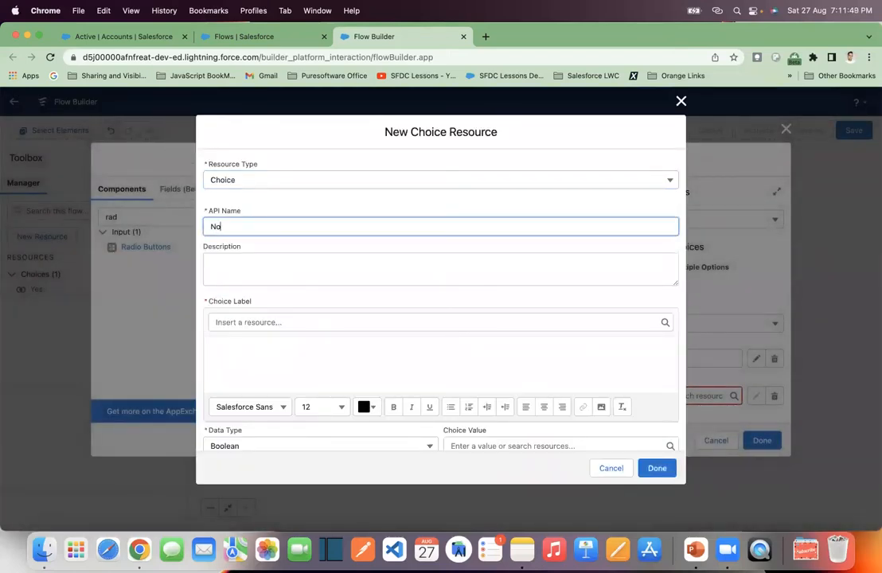
{"action": "left_click", "coordinate": [275, 256]}
{"action": "type", "text": "No, Not subscribed"}
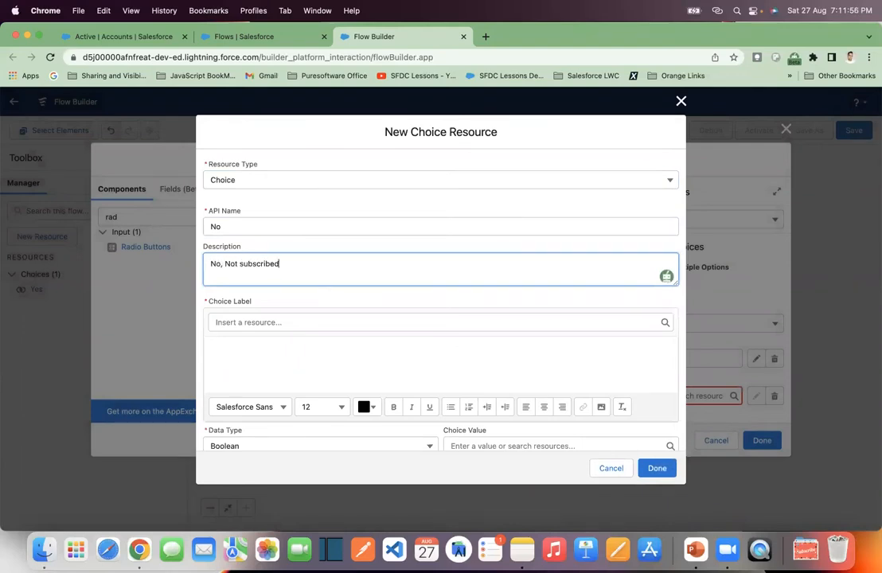
{"action": "left_click", "coordinate": [308, 350]}
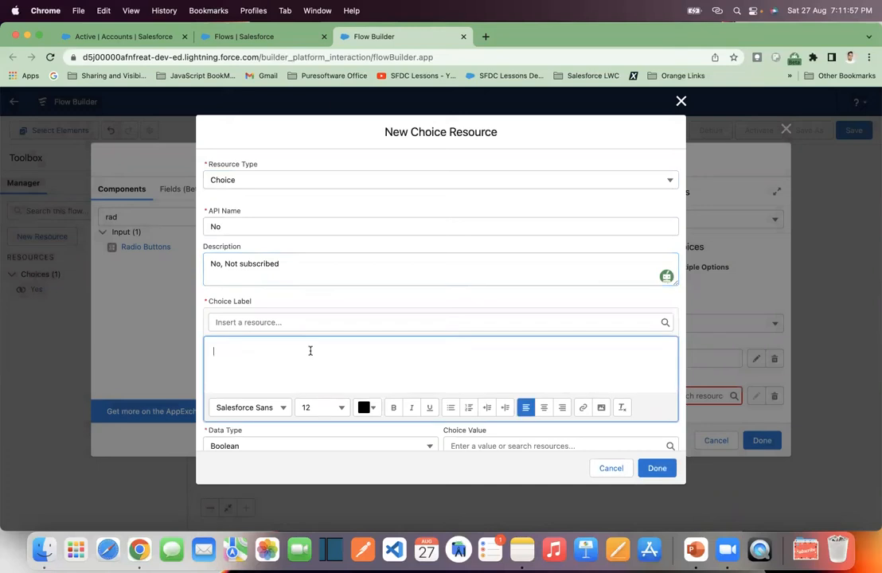
{"action": "type", "text": "No"}
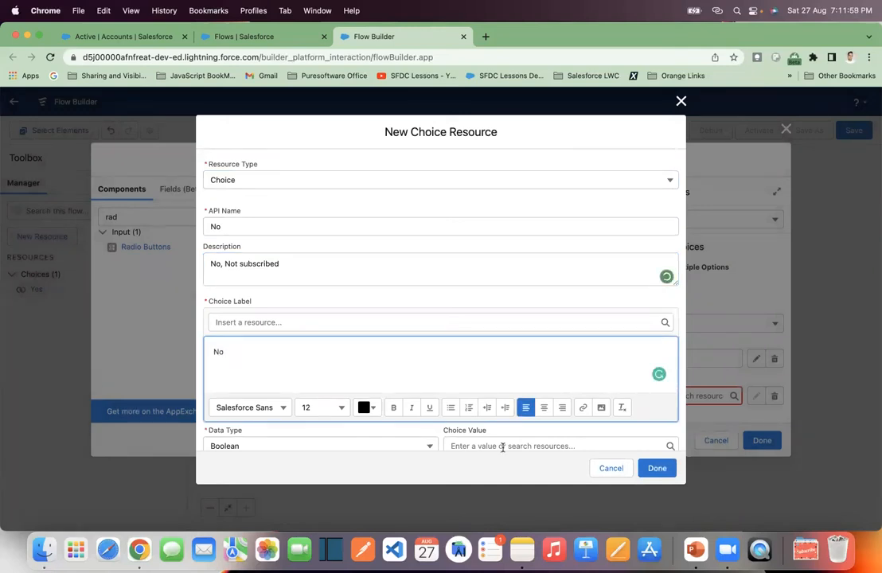
- Set the No choice's value to the global constant $GlobalConstant.False and complete the resource
{"action": "scroll", "coordinate": [533, 429], "scroll_direction": "down", "scroll_amount": 1}
{"action": "left_click", "coordinate": [533, 429]}
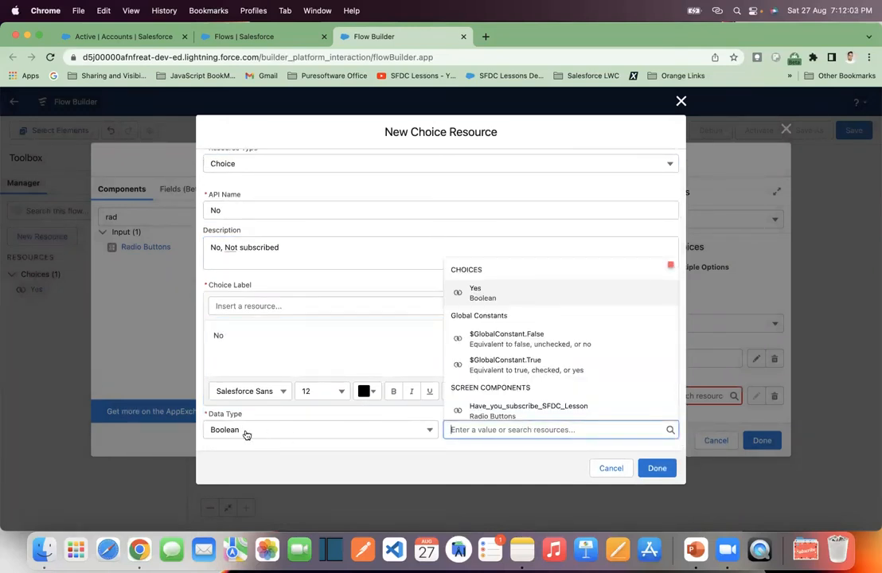
{"action": "type", "text": "No"}
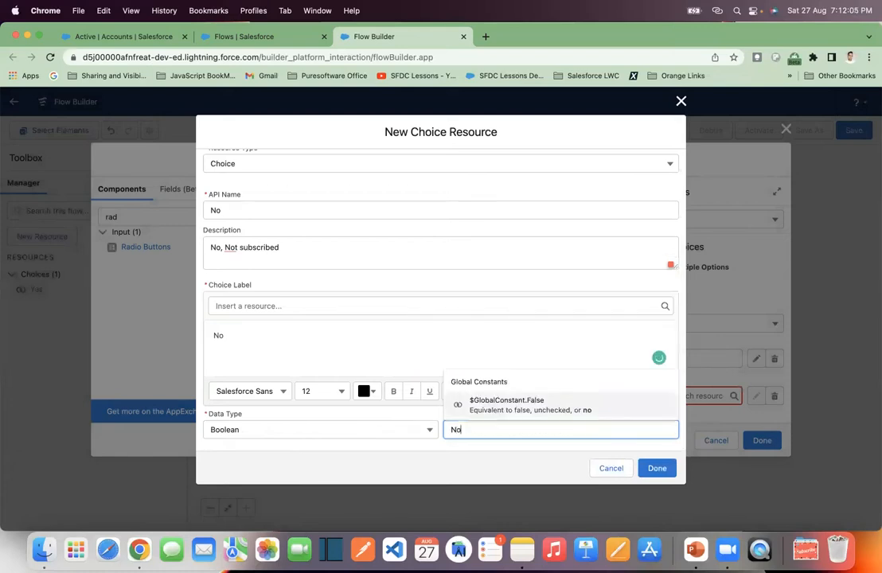
{"action": "key", "text": "BackSpace"}
{"action": "key", "text": "BackSpace"}
{"action": "type", "text": "fal"}
{"action": "key", "text": "Return"}
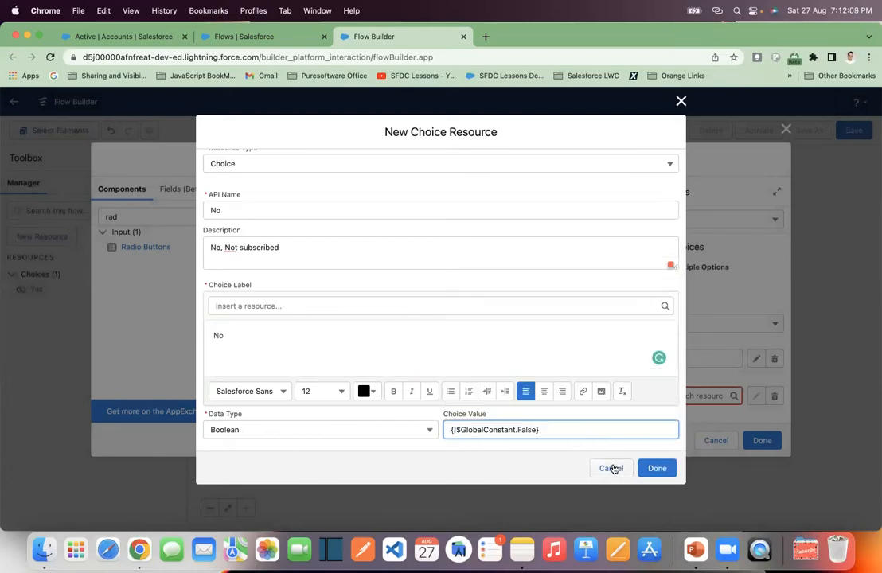
{"action": "left_click", "coordinate": [656, 469]}
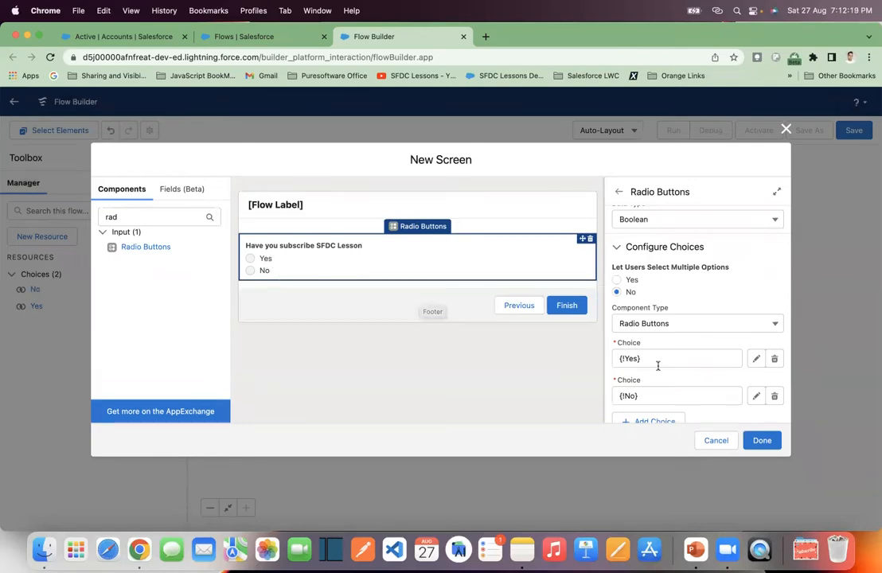
- Set the radio buttons' default value to the No choice and finish the screen element
{"action": "scroll", "coordinate": [657, 365], "scroll_direction": "down", "scroll_amount": 3}
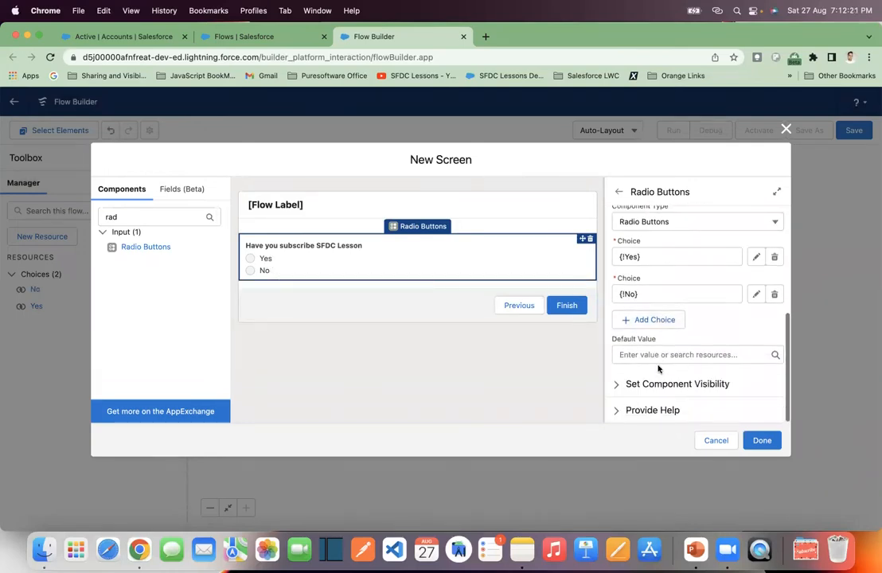
{"action": "left_click", "coordinate": [659, 359]}
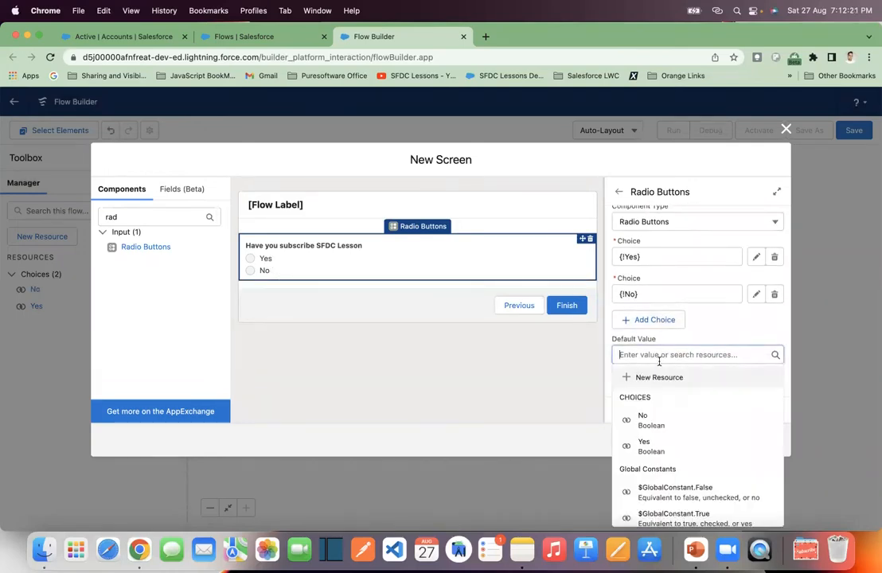
{"action": "left_click", "coordinate": [671, 423]}
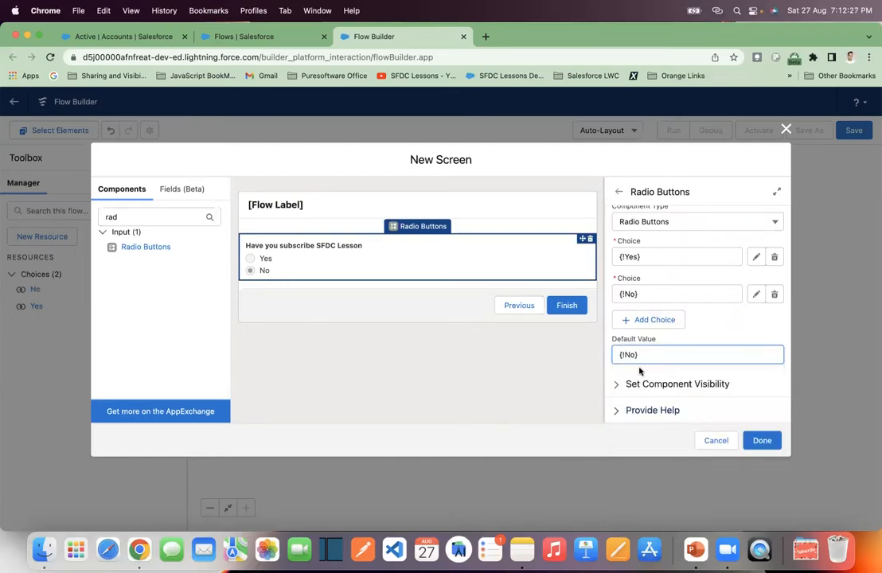
{"action": "left_click", "coordinate": [606, 340]}
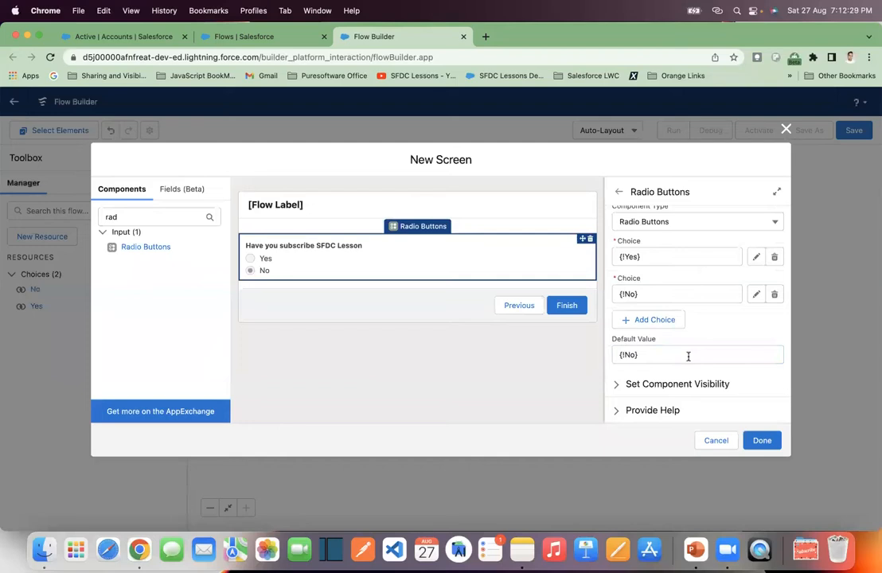
{"action": "scroll", "coordinate": [688, 357], "scroll_direction": "up", "scroll_amount": 5}
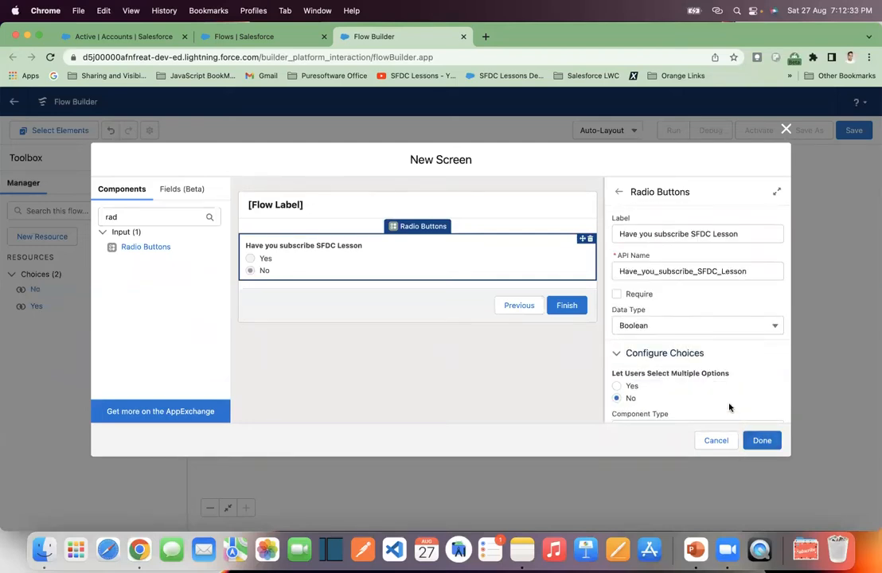
{"action": "left_click", "coordinate": [762, 441]}
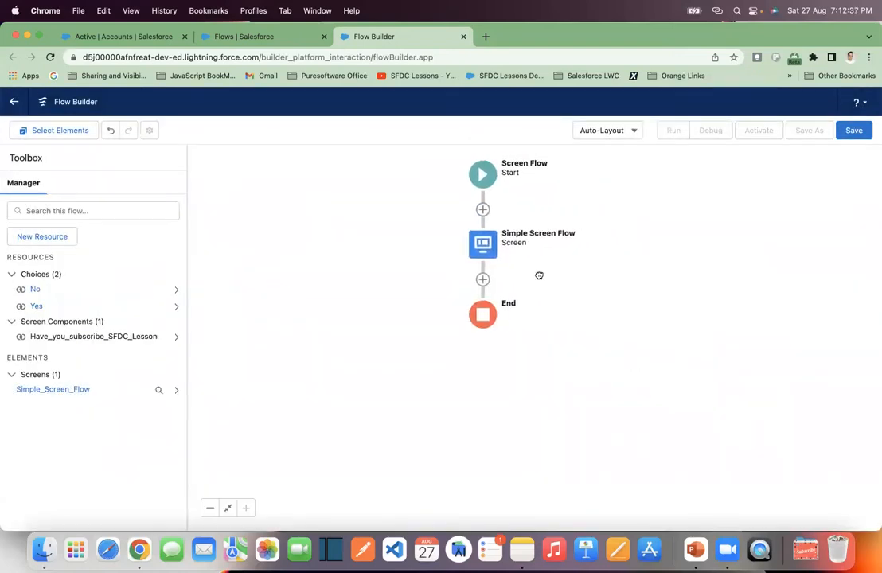
- Add a Decision element after the Simple Screen Flow screen and label it "Subscribed or not ?"
{"action": "left_click_drag", "start_coordinate": [539, 275], "coordinate": [496, 276]}
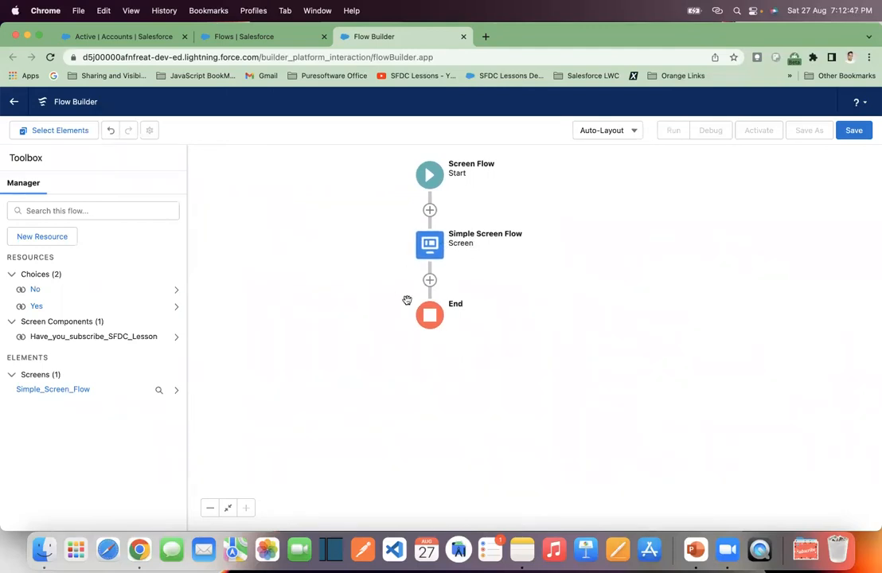
{"action": "left_click", "coordinate": [430, 279]}
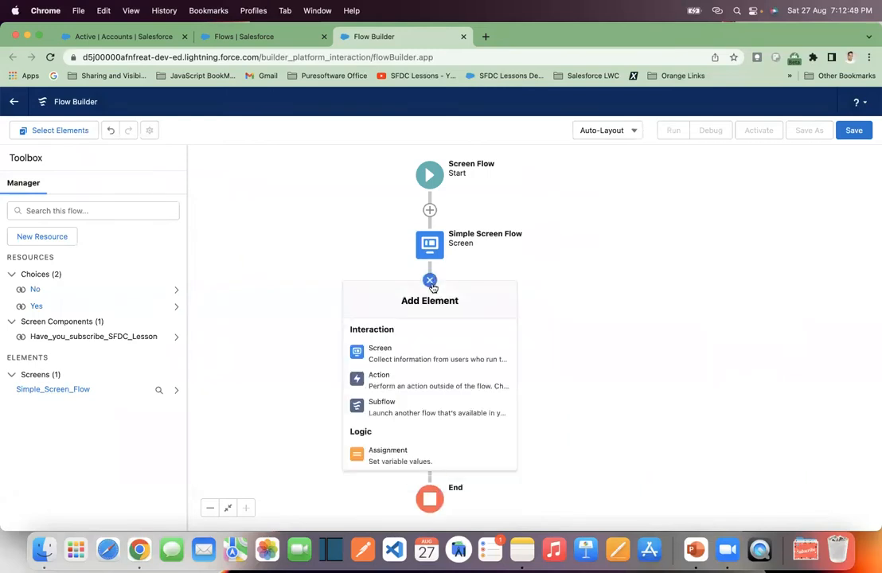
{"action": "scroll", "coordinate": [413, 385], "scroll_direction": "down", "scroll_amount": 3}
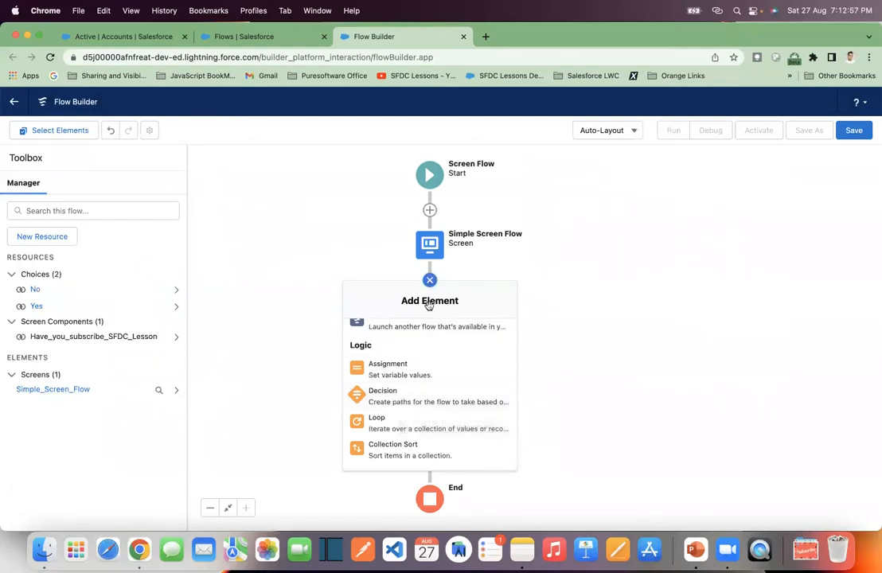
{"action": "left_click", "coordinate": [390, 397]}
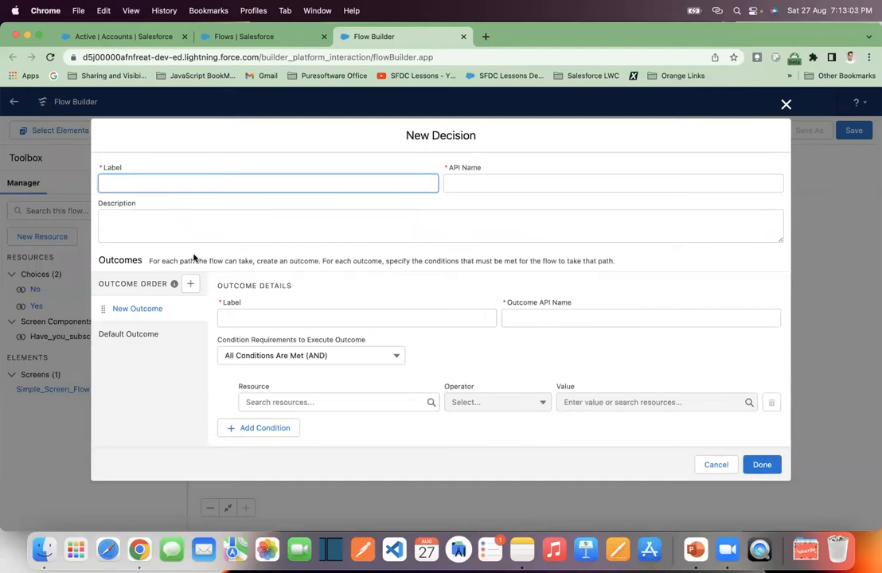
{"action": "type", "text": "Su"}
{"action": "left_click", "coordinate": [303, 234]}
- Label the decision's first outcome "Yes, Subscribed" with the API name Yes_Subscribed
{"action": "left_click", "coordinate": [327, 319]}
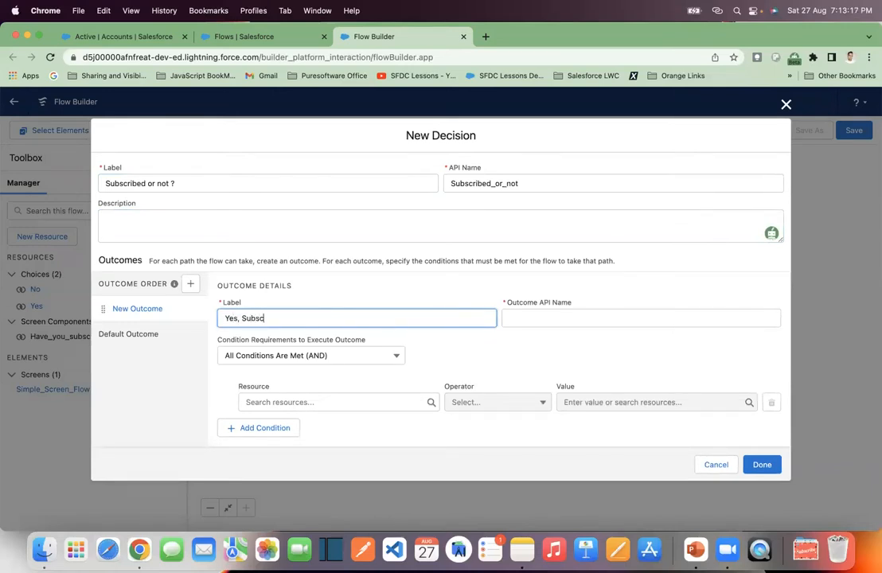
{"action": "type", "text": "Yes, Subscribed"}
{"action": "left_click", "coordinate": [490, 305]}
- Set the Yes, Subscribed outcome's condition to Have_you_subscribe_SFDC_Lesson Equals the Yes choice
{"action": "left_click", "coordinate": [352, 402]}
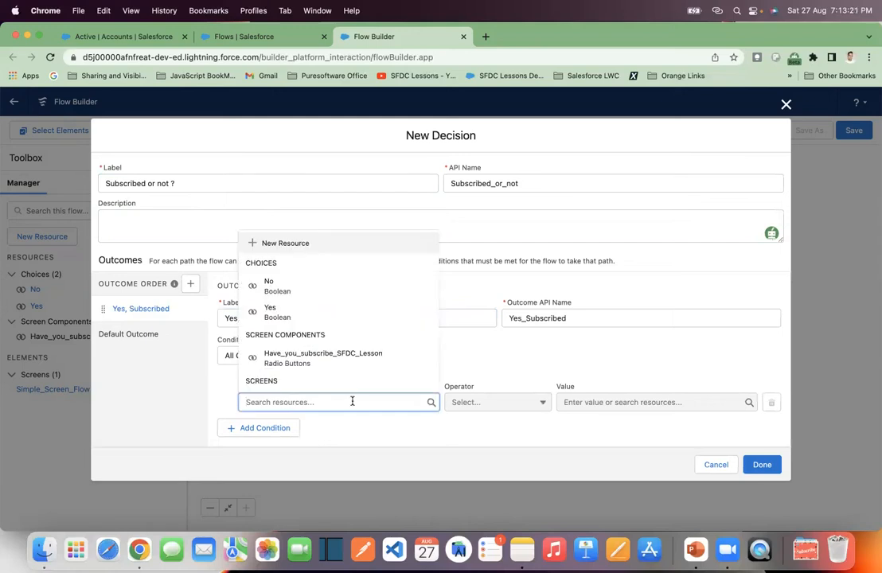
{"action": "scroll", "coordinate": [360, 367], "scroll_direction": "down", "scroll_amount": 2}
{"action": "scroll", "coordinate": [361, 368], "scroll_direction": "down", "scroll_amount": 1}
{"action": "scroll", "coordinate": [361, 368], "scroll_direction": "up", "scroll_amount": 1}
{"action": "scroll", "coordinate": [362, 367], "scroll_direction": "down", "scroll_amount": 1}
{"action": "scroll", "coordinate": [363, 368], "scroll_direction": "up", "scroll_amount": 1}
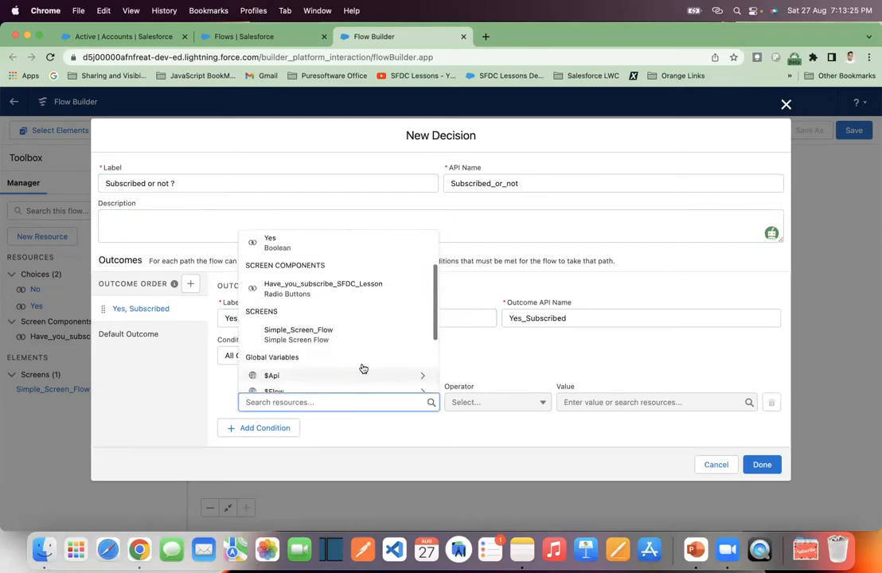
{"action": "scroll", "coordinate": [362, 367], "scroll_direction": "up", "scroll_amount": 2}
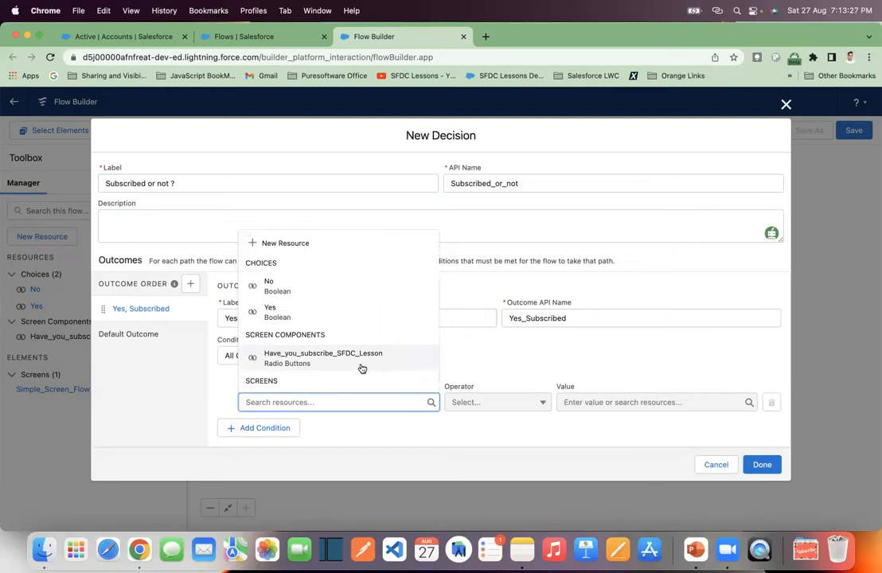
{"action": "left_click", "coordinate": [360, 358]}
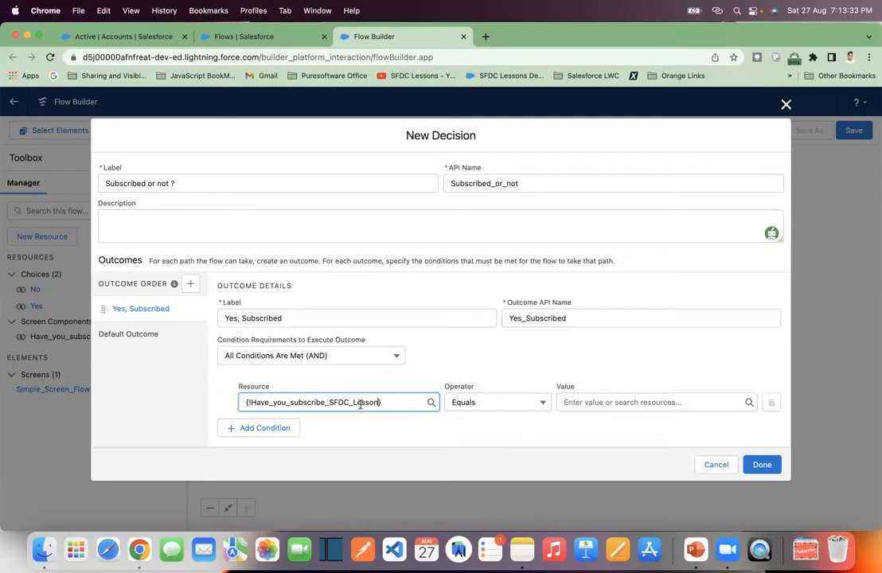
{"action": "left_click", "coordinate": [417, 425]}
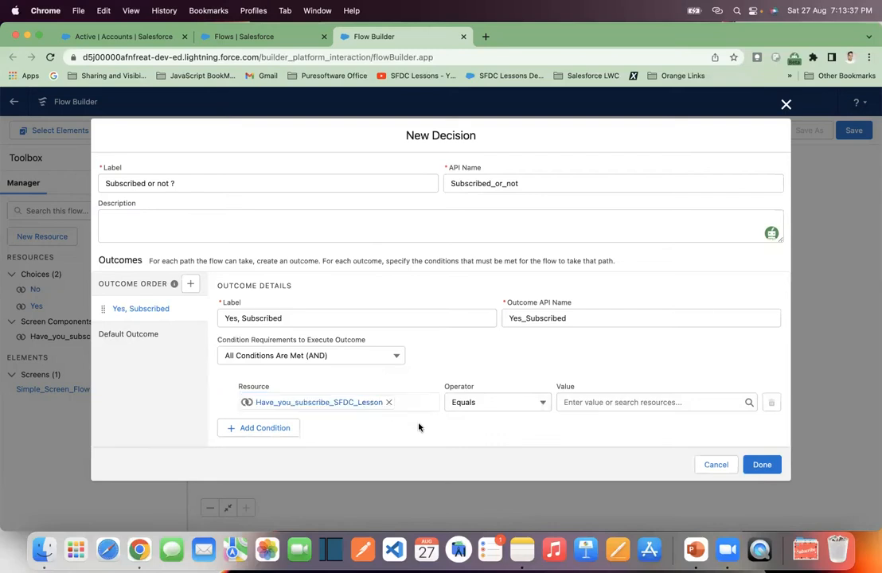
{"action": "left_click", "coordinate": [582, 404]}
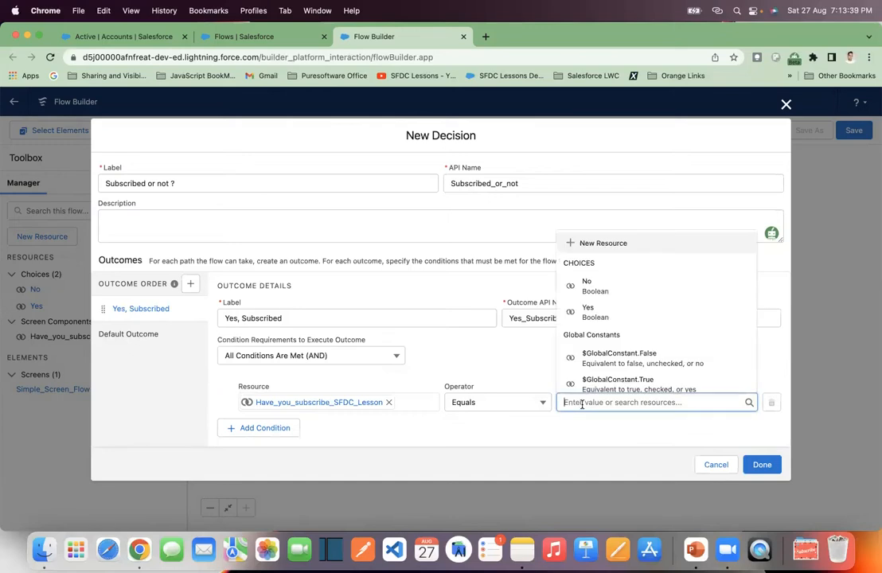
{"action": "left_click", "coordinate": [634, 313]}
{"action": "left_click", "coordinate": [441, 417]}
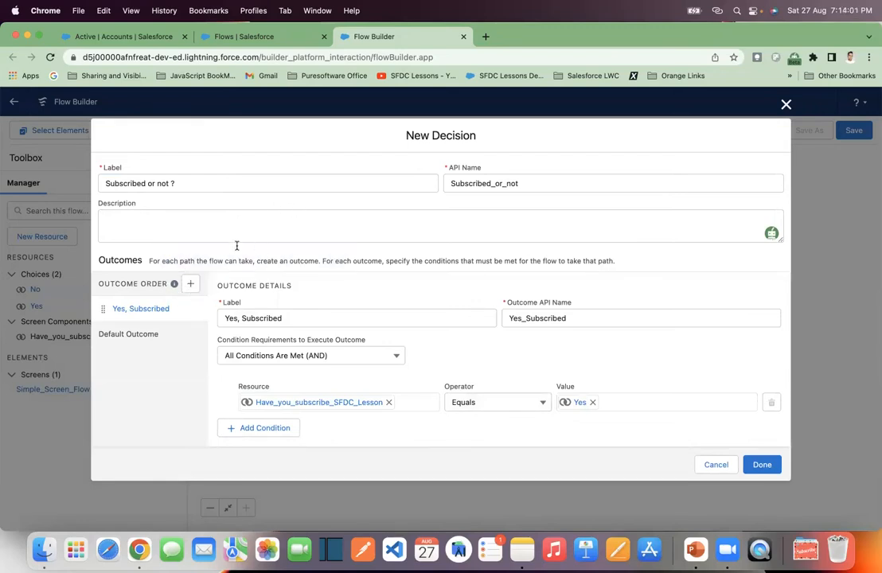
- Add a second outcome to the decision labelled "No, Not subscribed" with the API name No_Not_subscribed
{"action": "left_click", "coordinate": [191, 285]}
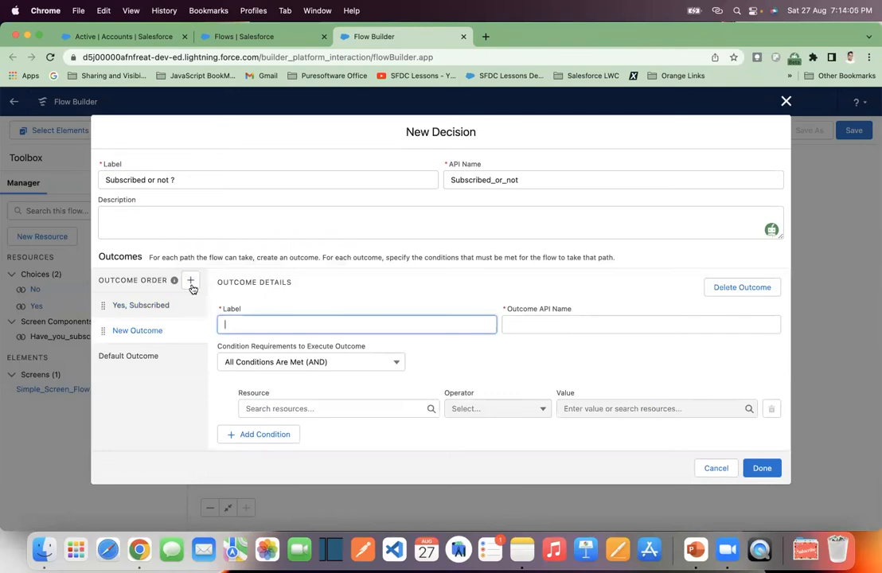
{"action": "type", "text": "No, No"}
{"action": "left_click", "coordinate": [369, 311]}
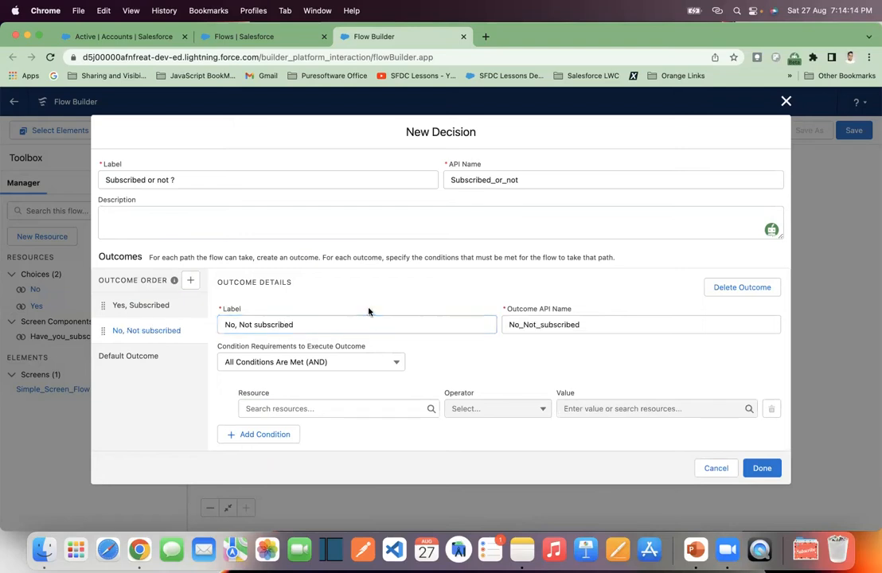
- Set the No, Not subscribed outcome's condition to Have_you_subscribe_SFDC_Lesson Equals the No choice and complete the decision
{"action": "left_click", "coordinate": [362, 408]}
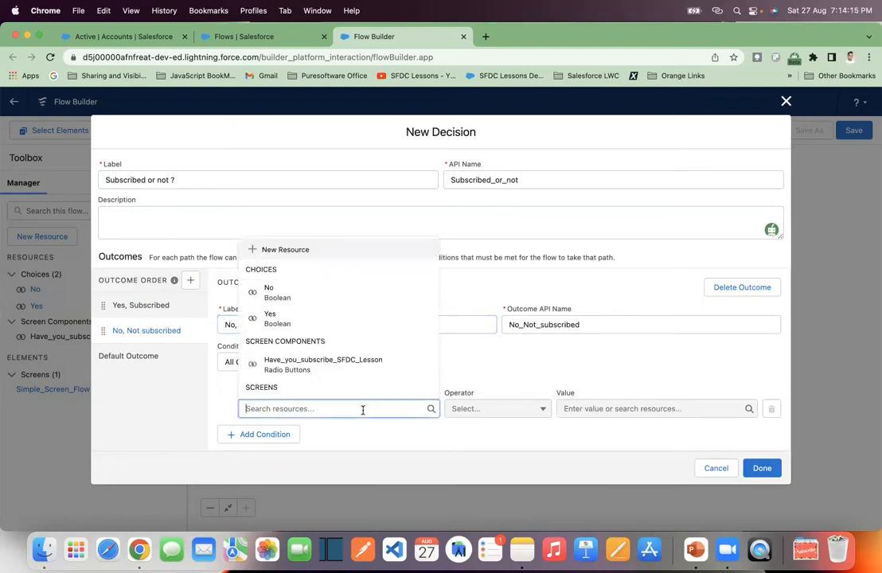
{"action": "left_click", "coordinate": [368, 365]}
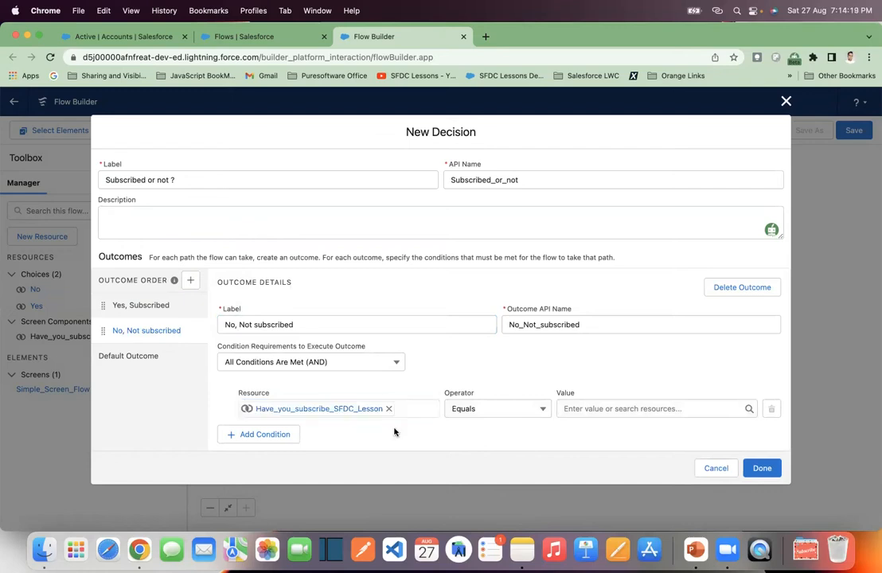
{"action": "left_click", "coordinate": [585, 409]}
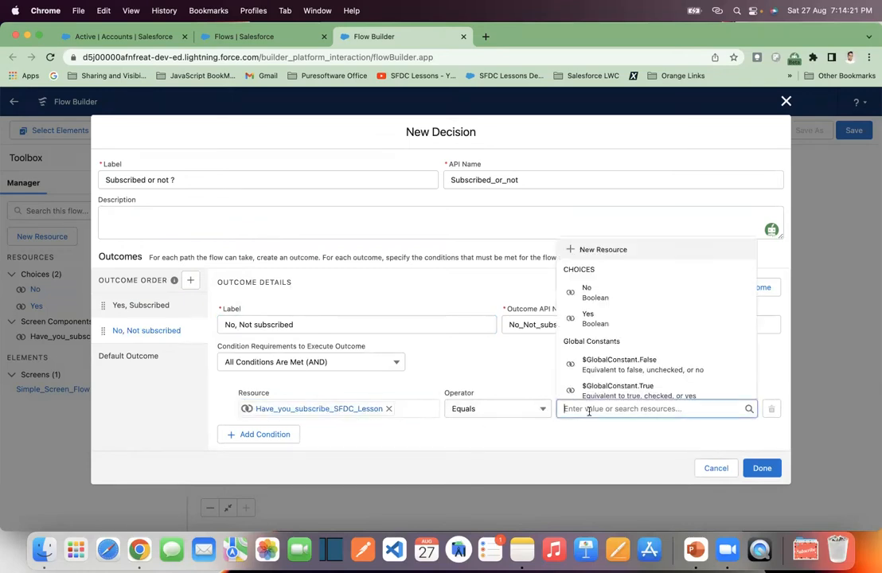
{"action": "left_click", "coordinate": [629, 301]}
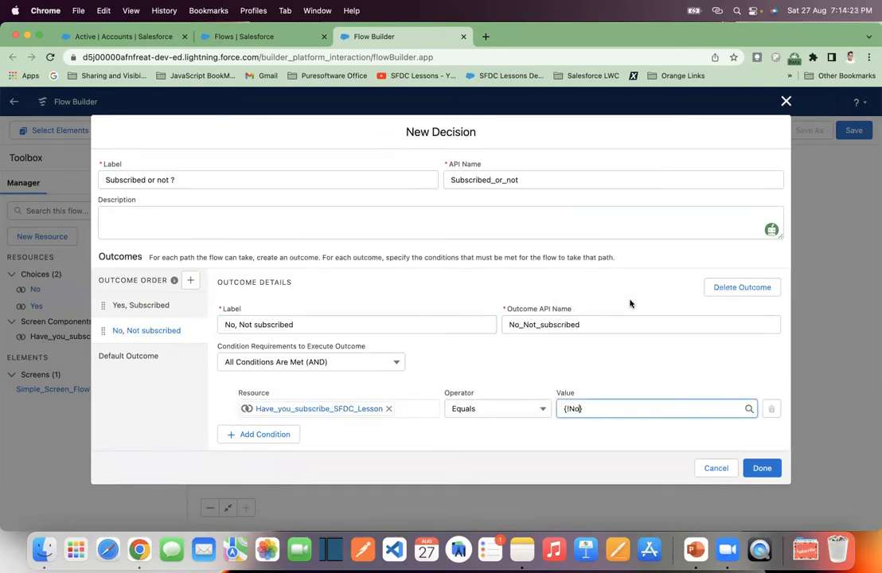
{"action": "left_click", "coordinate": [141, 305]}
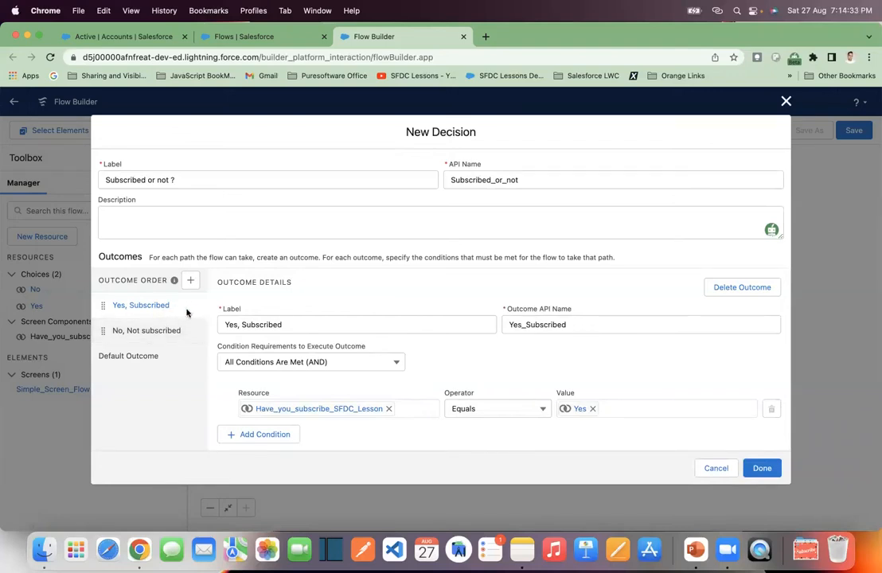
{"action": "left_click", "coordinate": [157, 329]}
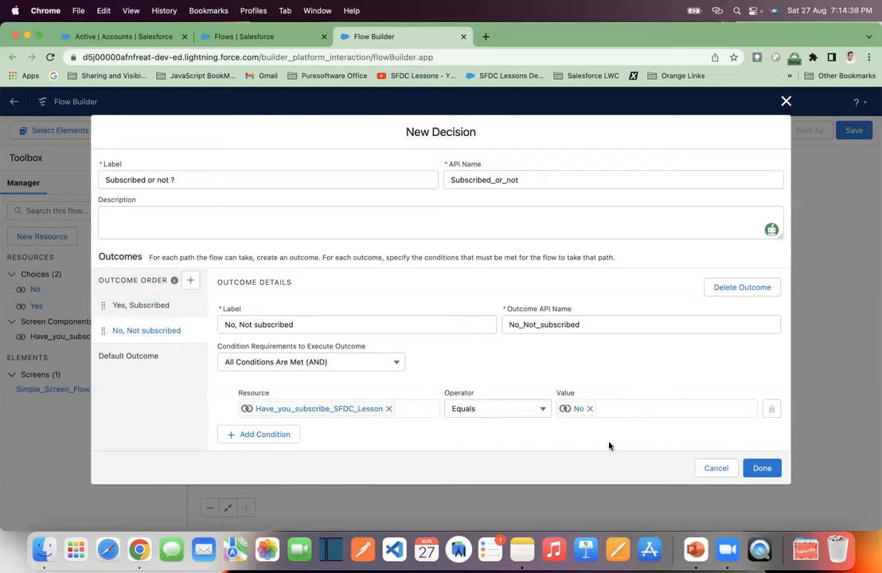
{"action": "left_click", "coordinate": [762, 469]}
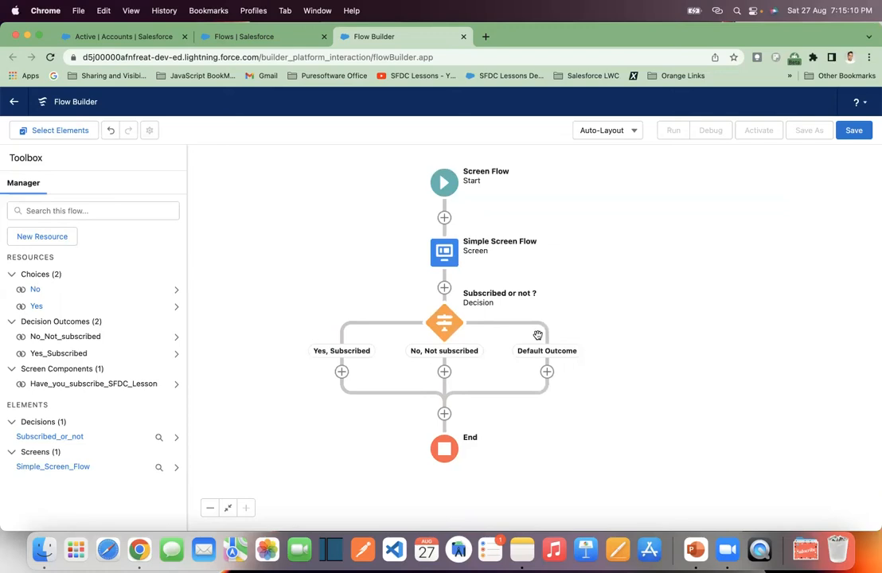
{"action": "mouse_move", "coordinate": [539, 396]}
{"action": "left_mouse_down"}
{"action": "mouse_move", "coordinate": [524, 396]}
{"action": "mouse_move", "coordinate": [548, 396]}
{"action": "left_mouse_up"}
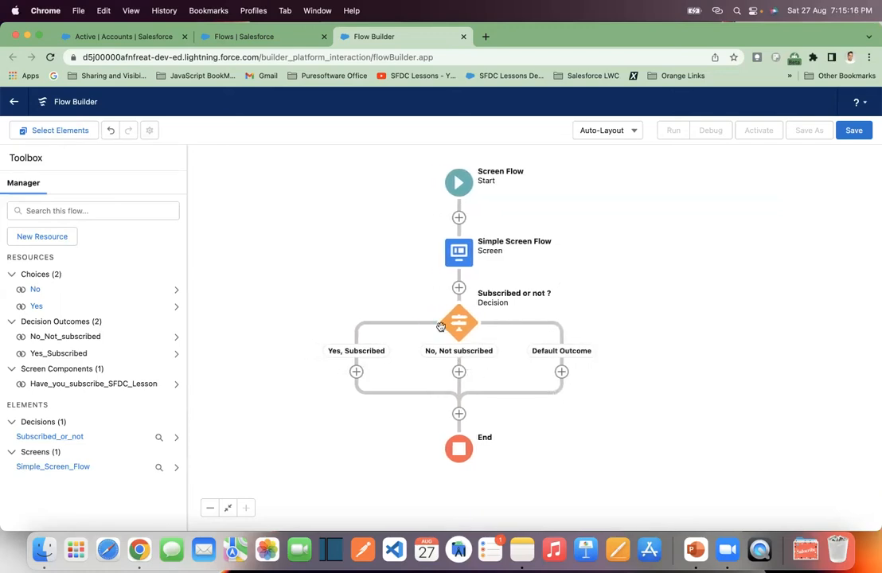
{"action": "left_click_drag", "start_coordinate": [460, 326], "coordinate": [474, 315]}
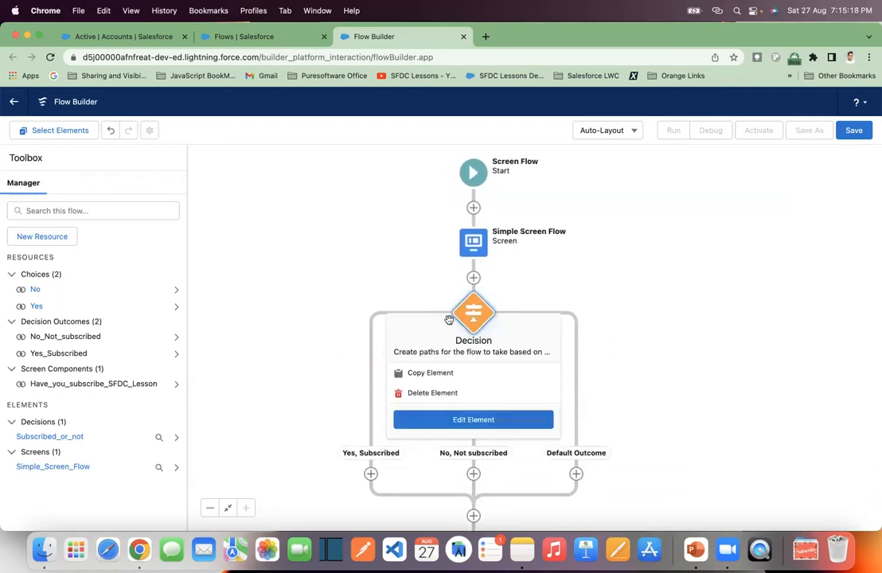
{"action": "left_click", "coordinate": [566, 276]}
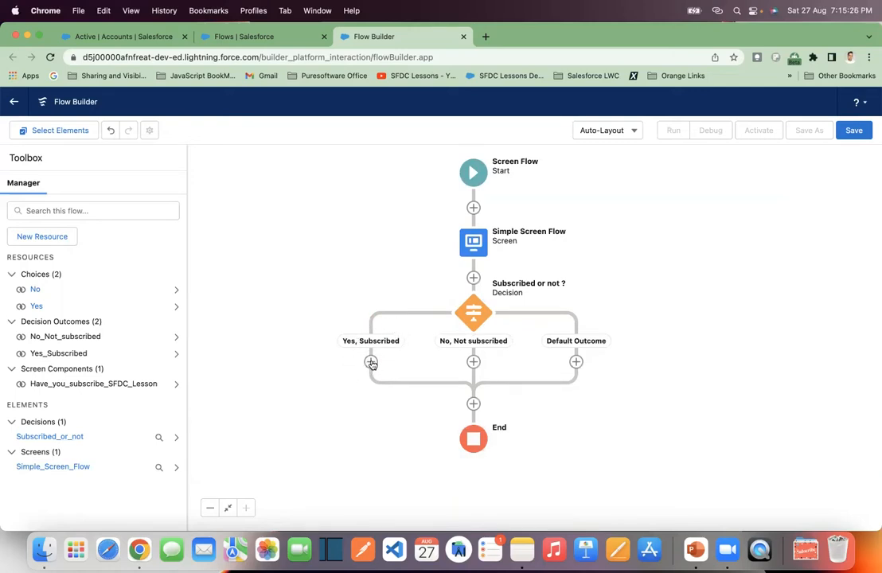
- Add a Screen element to the Yes, Subscribed path containing a Display Text component with the API name Thank_Message
{"action": "left_click", "coordinate": [371, 363]}
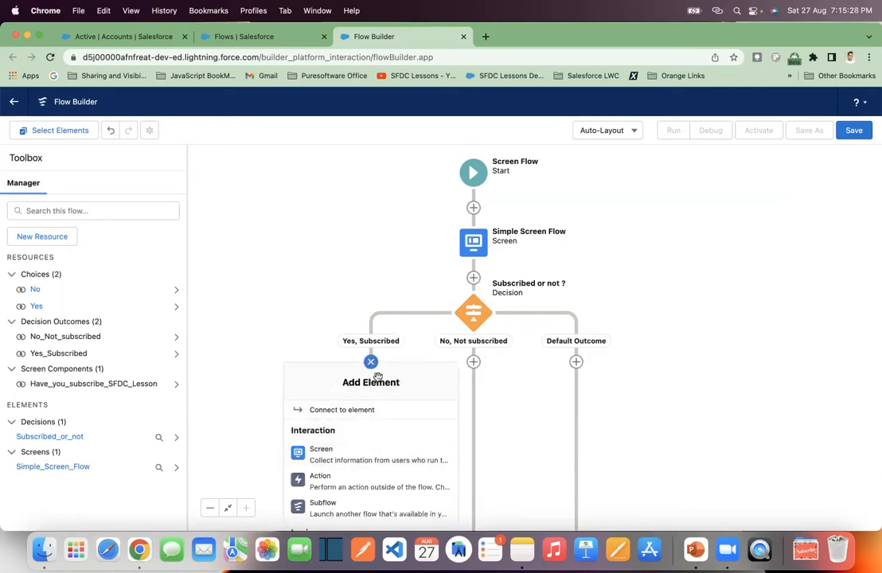
{"action": "left_click", "coordinate": [346, 459]}
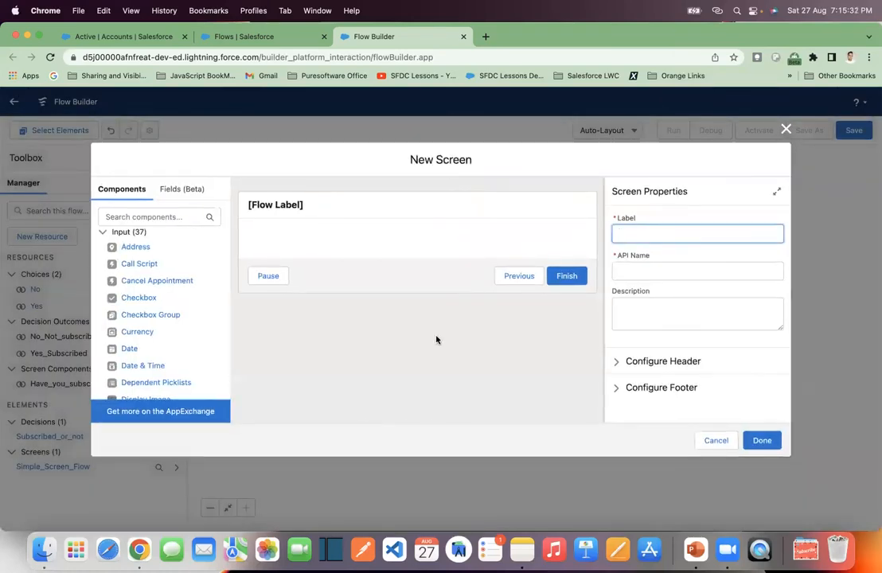
{"action": "scroll", "coordinate": [184, 349], "scroll_direction": "down", "scroll_amount": 10}
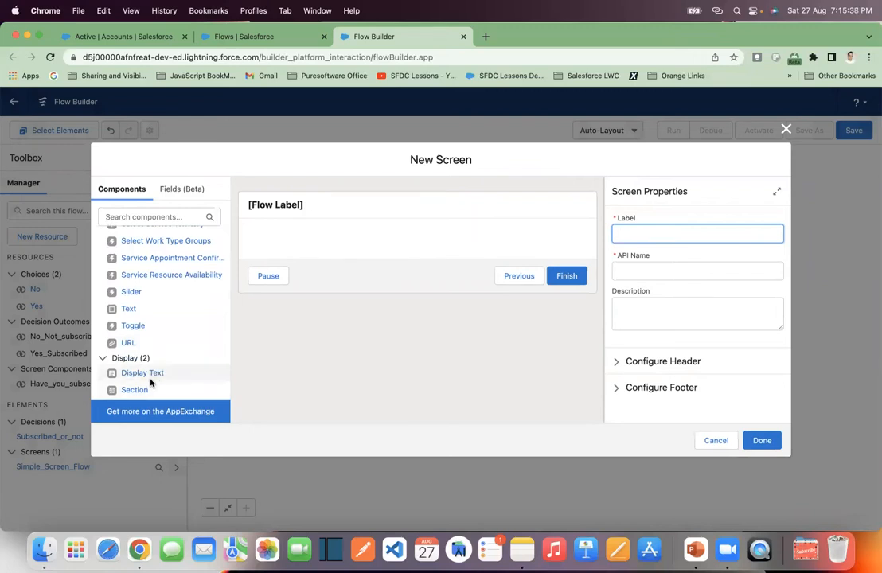
{"action": "left_click_drag", "start_coordinate": [151, 379], "coordinate": [295, 249]}
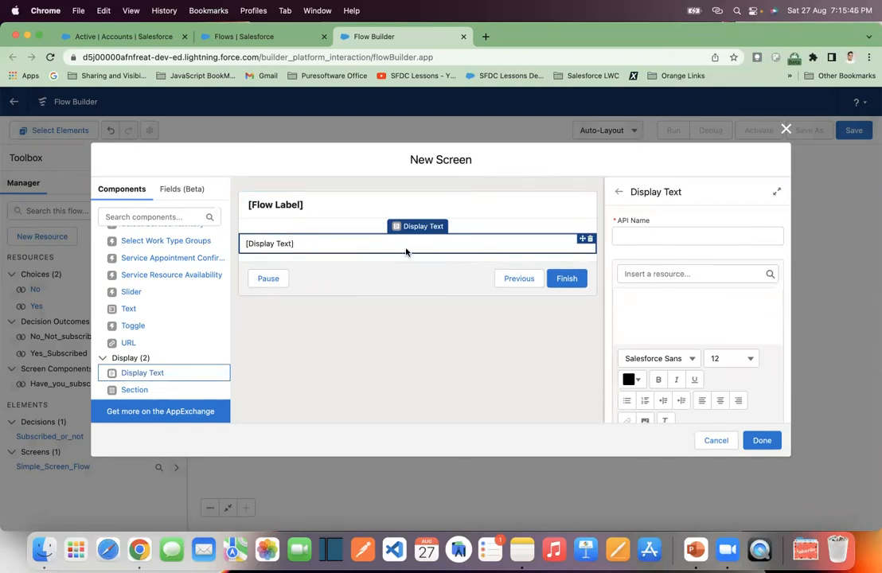
{"action": "left_click", "coordinate": [682, 233]}
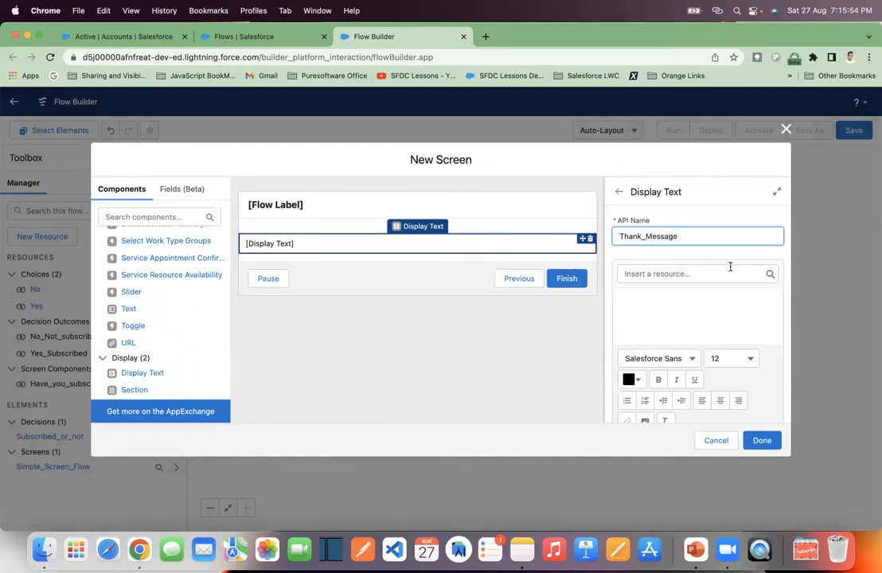
- Insert the SFDC_Lesson_Thank_You_Banner.png image from the Downloads folder into the Thank_Message display text
{"action": "left_click", "coordinate": [712, 310]}
{"action": "scroll", "coordinate": [713, 312], "scroll_direction": "down", "scroll_amount": 2}
{"action": "scroll", "coordinate": [712, 311], "scroll_direction": "up", "scroll_amount": 2}
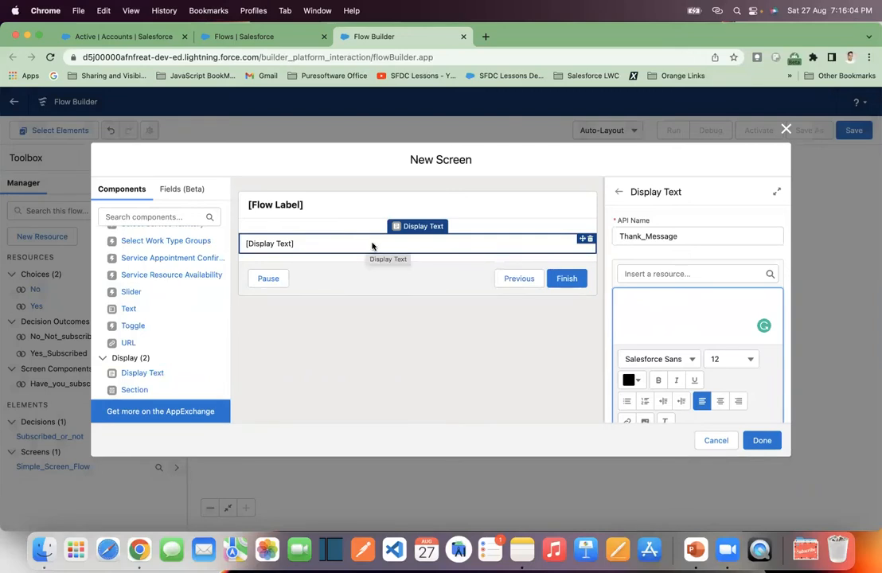
{"action": "scroll", "coordinate": [697, 344], "scroll_direction": "down", "scroll_amount": 1}
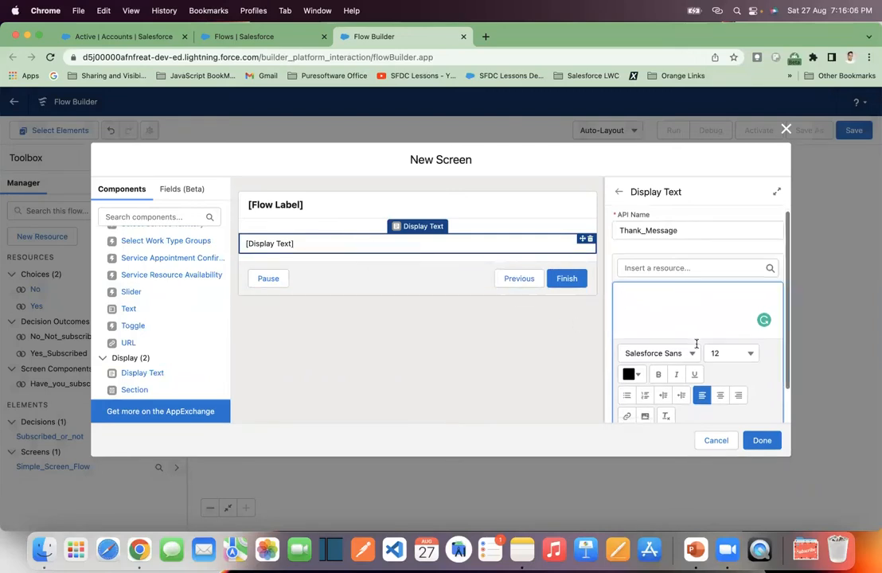
{"action": "scroll", "coordinate": [697, 343], "scroll_direction": "down", "scroll_amount": 2}
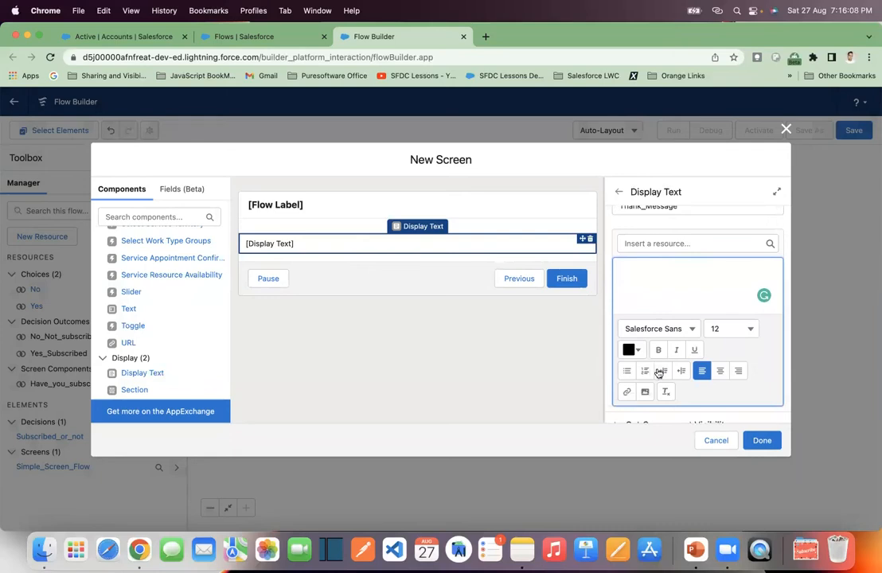
{"action": "left_click", "coordinate": [645, 392]}
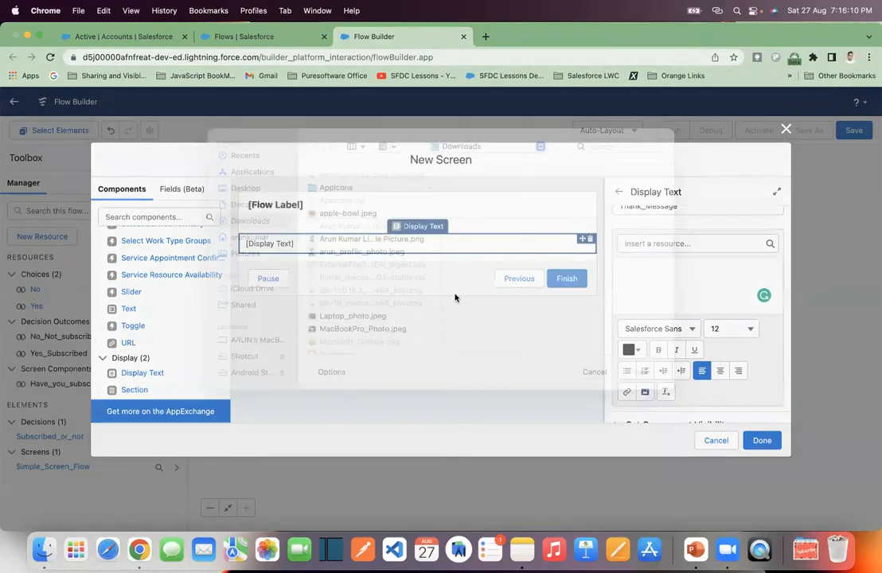
{"action": "scroll", "coordinate": [382, 295], "scroll_direction": "down", "scroll_amount": 5}
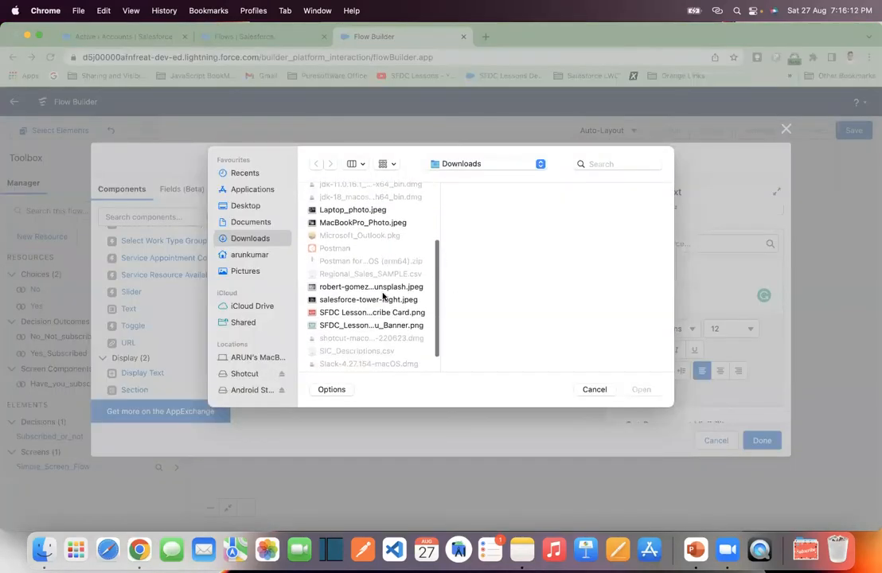
{"action": "left_click", "coordinate": [369, 325]}
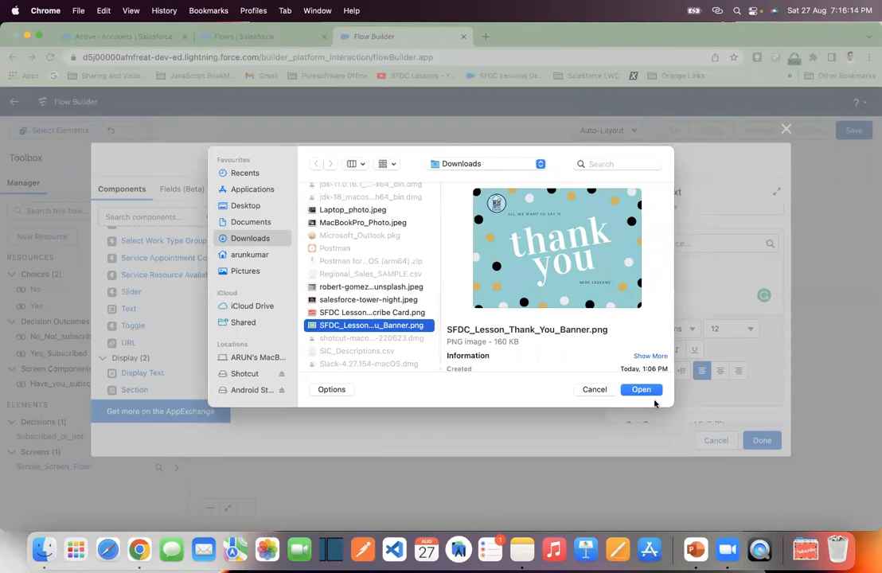
{"action": "left_click", "coordinate": [652, 391]}
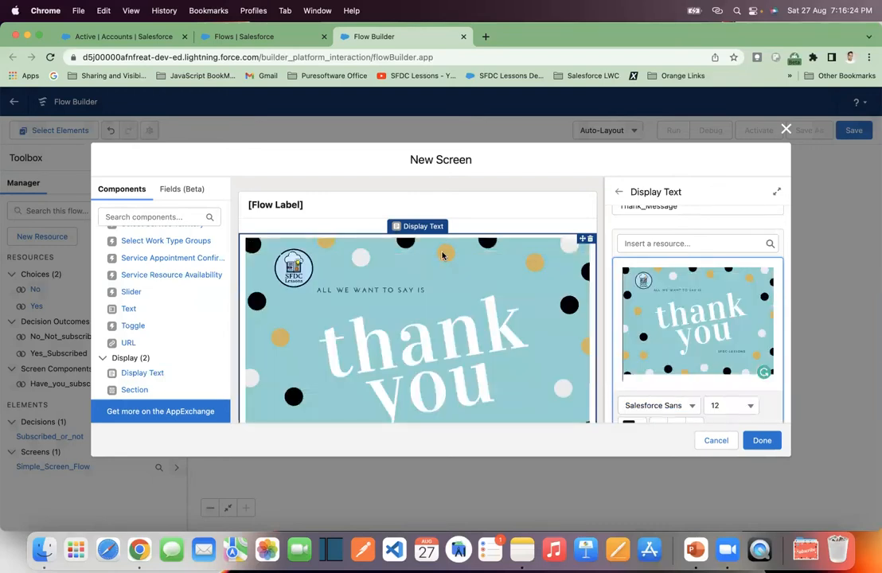
- Add a line above the banner image in Thank_Message and insert the Have_you_subscribe_SFDC_Lesson resource there
{"action": "scroll", "coordinate": [658, 294], "scroll_direction": "down", "scroll_amount": 3}
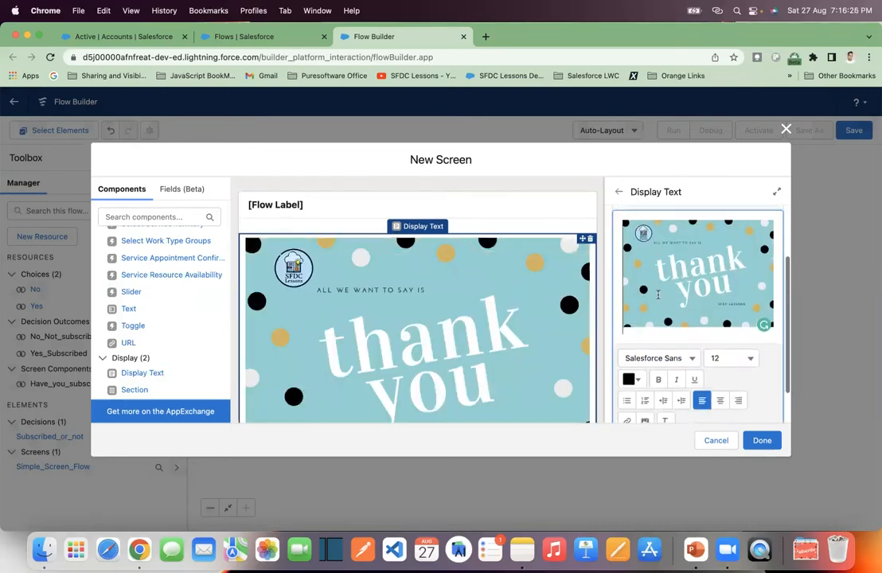
{"action": "scroll", "coordinate": [658, 295], "scroll_direction": "up", "scroll_amount": 3}
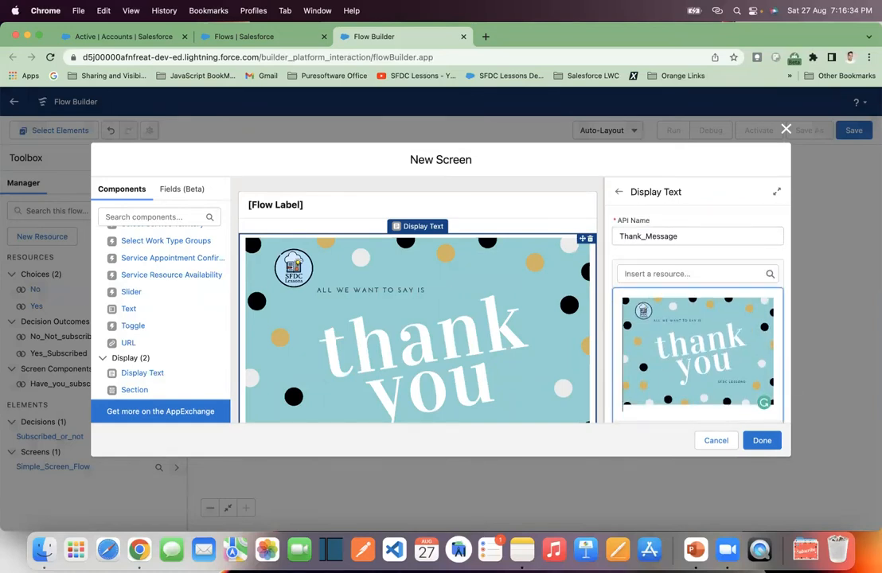
{"action": "key", "text": "Return"}
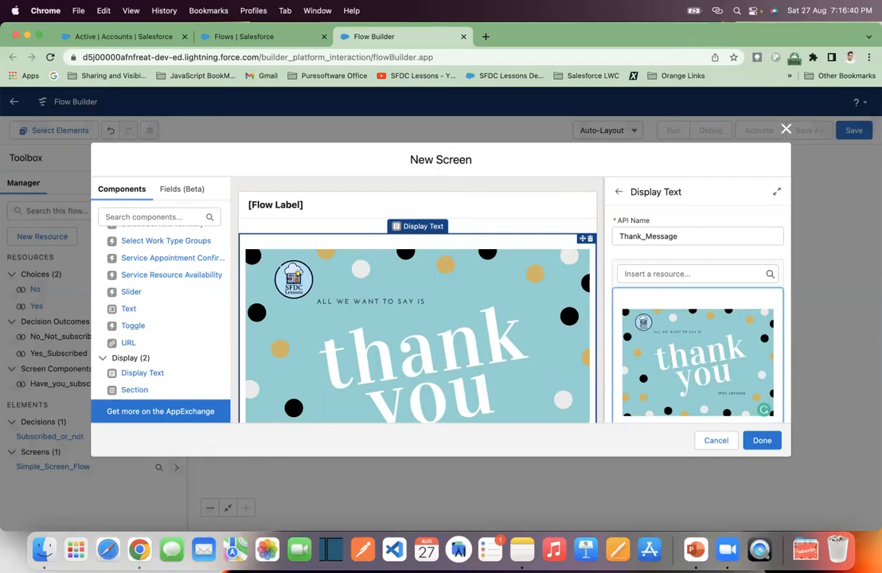
{"action": "left_click", "coordinate": [692, 273]}
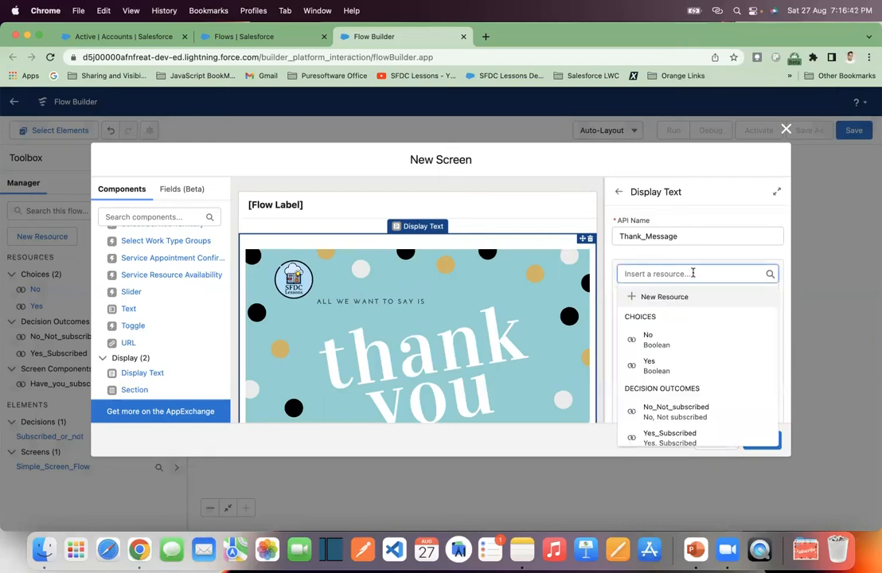
{"action": "scroll", "coordinate": [691, 374], "scroll_direction": "down", "scroll_amount": 2}
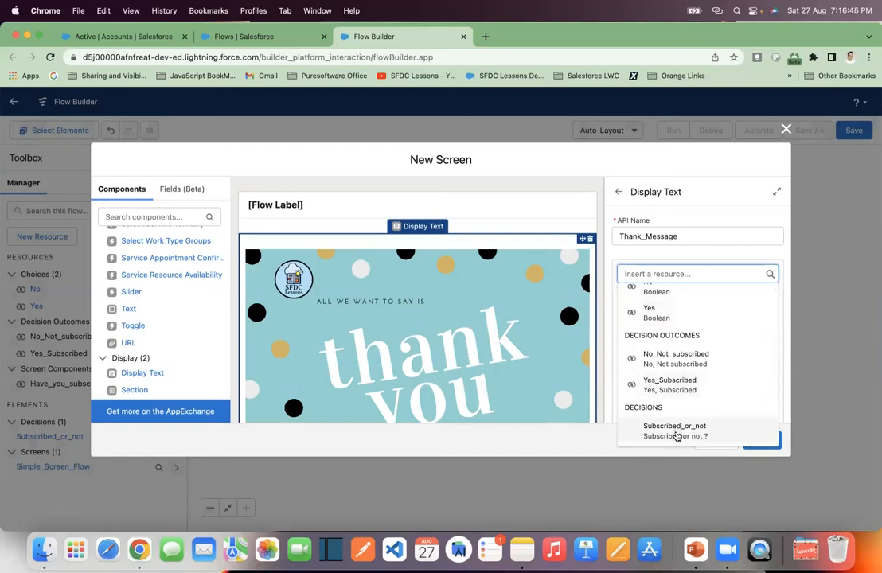
{"action": "scroll", "coordinate": [698, 385], "scroll_direction": "down", "scroll_amount": 1}
{"action": "scroll", "coordinate": [698, 386], "scroll_direction": "down", "scroll_amount": 2}
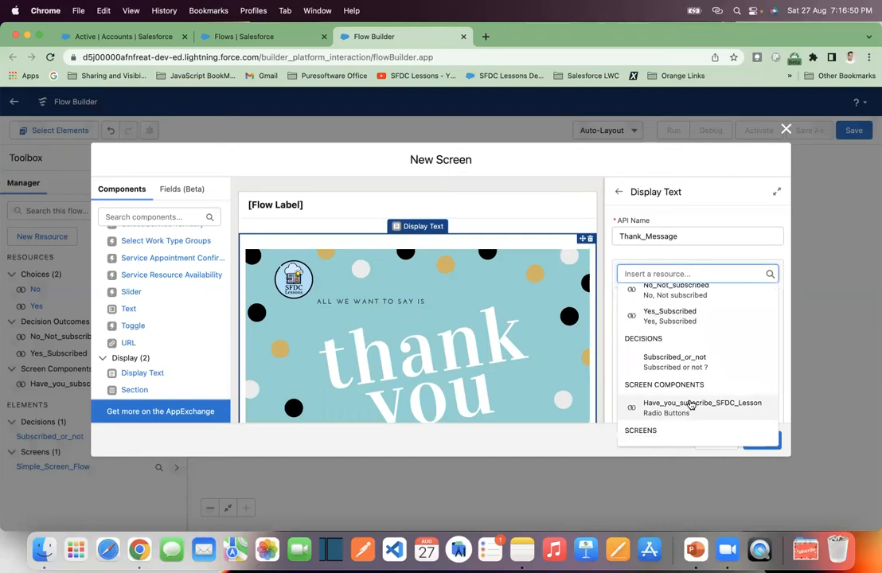
{"action": "left_click", "coordinate": [691, 405]}
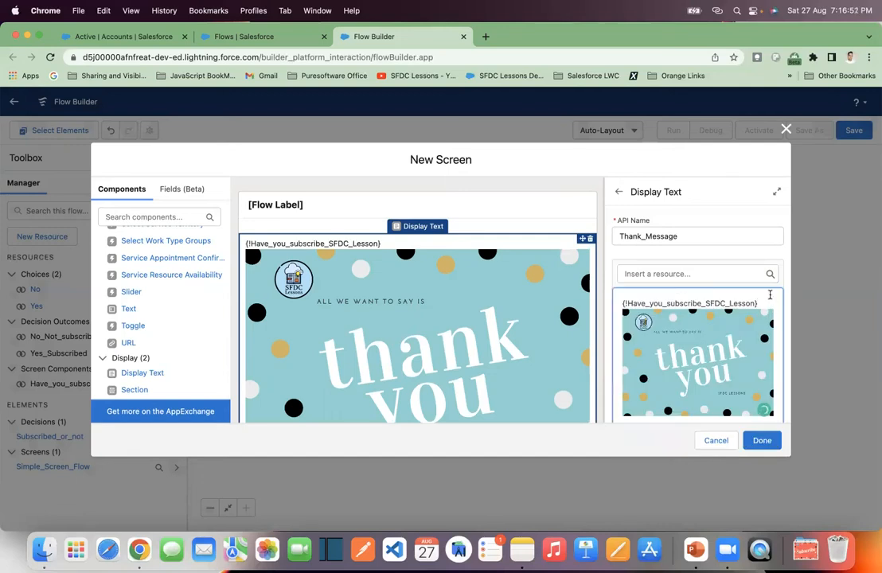
- Format the Have_you_subscribe_SFDC_Lesson merge field above the banner as bold red text
{"action": "left_click_drag", "start_coordinate": [763, 301], "coordinate": [615, 301]}
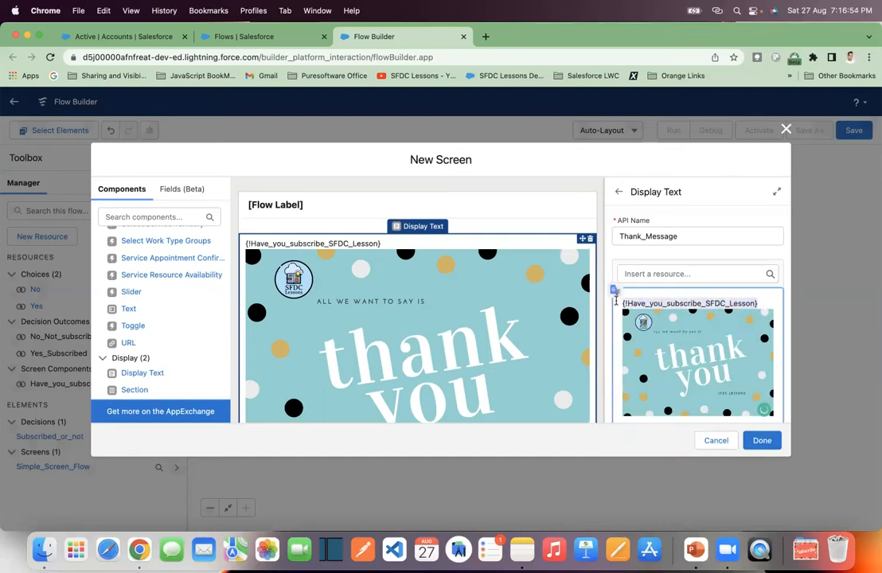
{"action": "scroll", "coordinate": [678, 377], "scroll_direction": "down", "scroll_amount": 1}
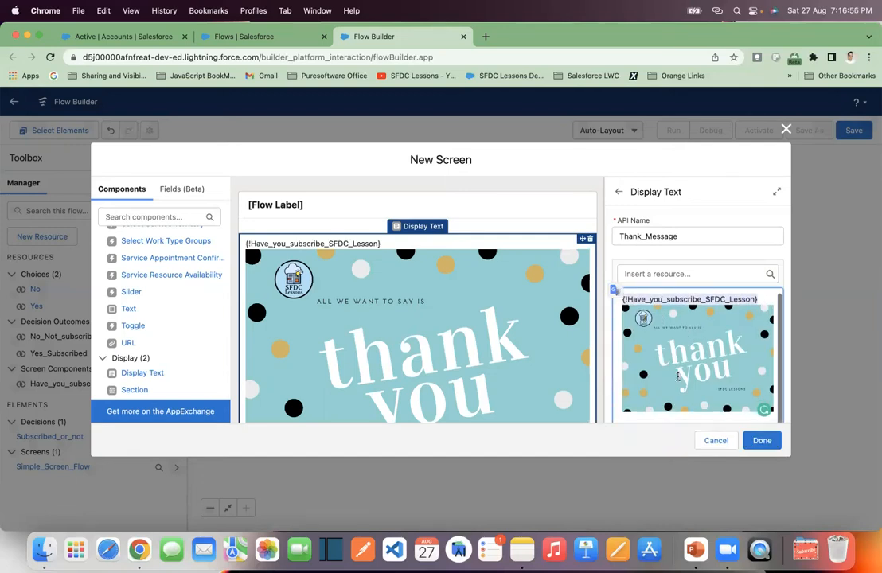
{"action": "scroll", "coordinate": [678, 377], "scroll_direction": "down", "scroll_amount": 3}
{"action": "left_click", "coordinate": [658, 392]}
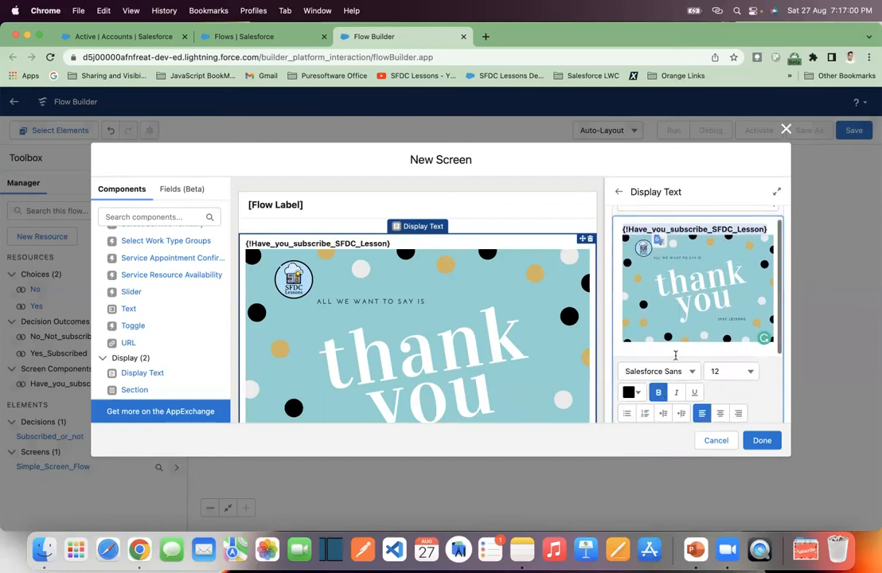
{"action": "left_click", "coordinate": [630, 393]}
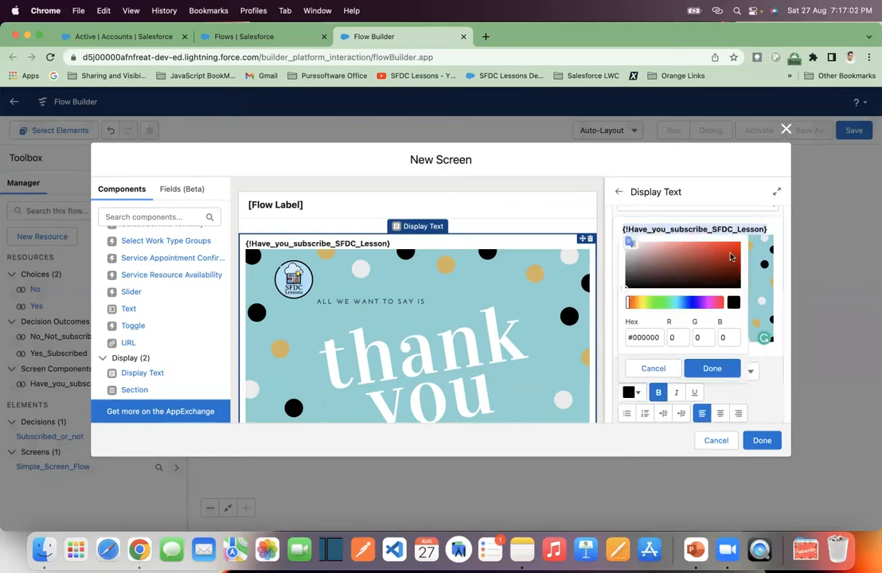
{"action": "left_click", "coordinate": [711, 368]}
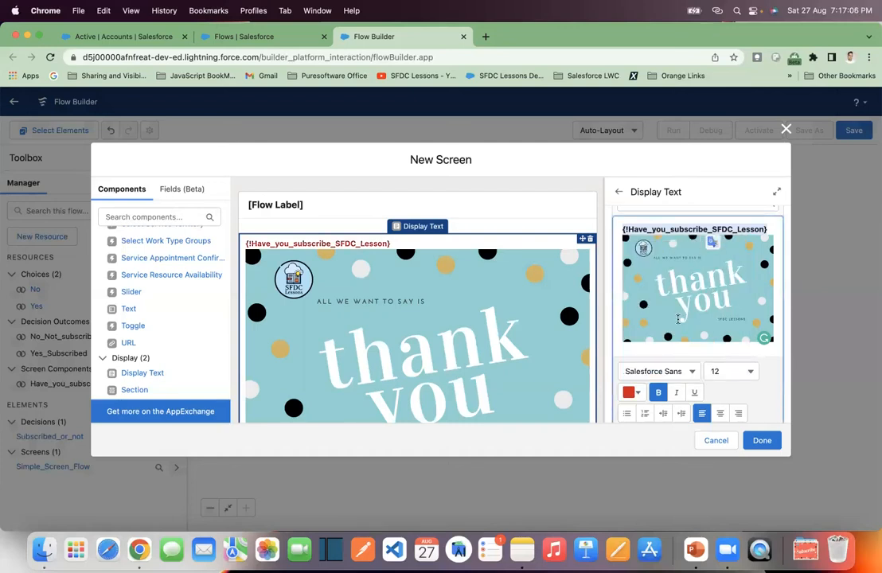
- Label the thank-you screen "Screen 1" with the API name Screen_1 and complete the screen element
{"action": "left_click", "coordinate": [377, 200]}
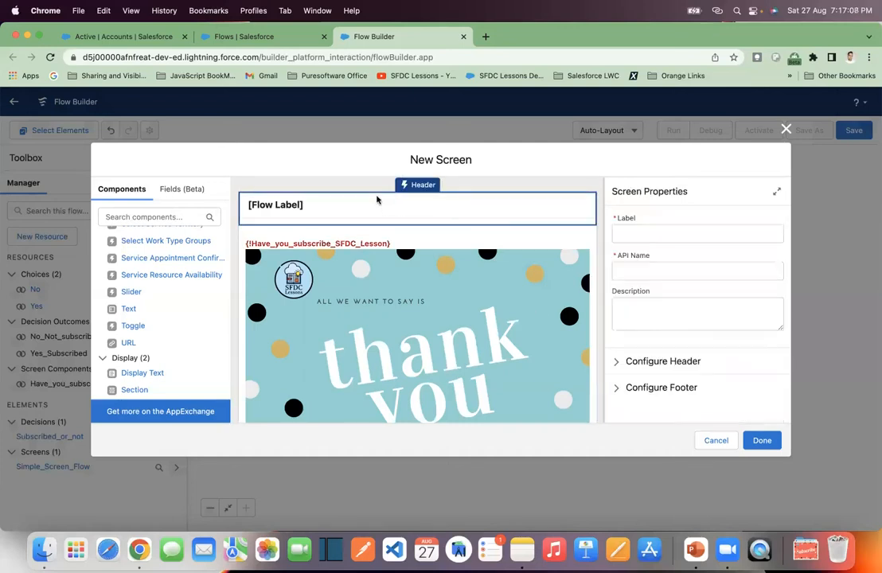
{"action": "left_click", "coordinate": [627, 232]}
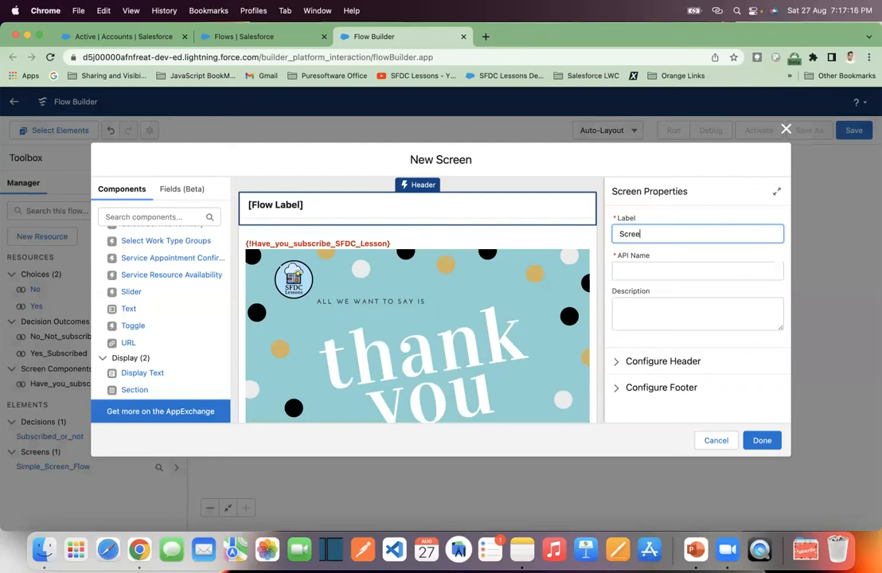
{"action": "left_click", "coordinate": [656, 271]}
{"action": "left_click", "coordinate": [662, 315]}
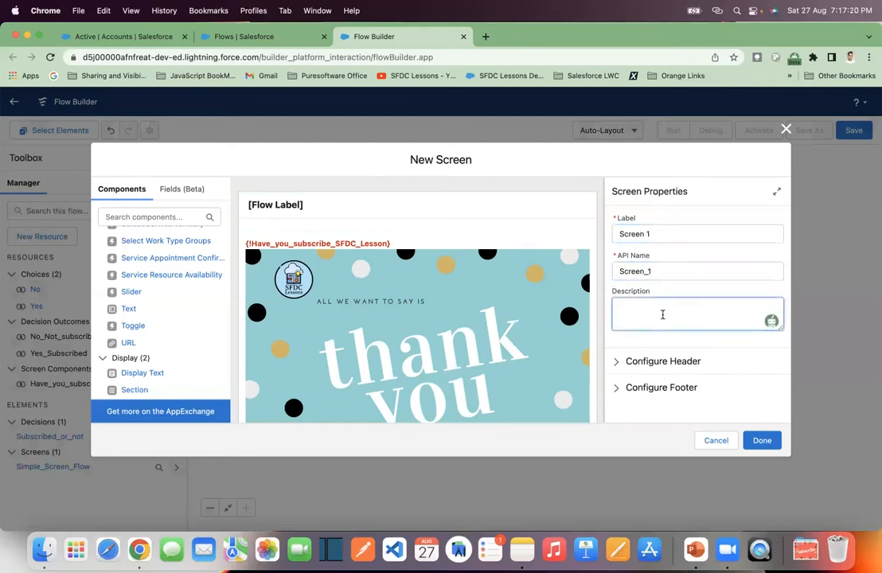
{"action": "left_click", "coordinate": [760, 443]}
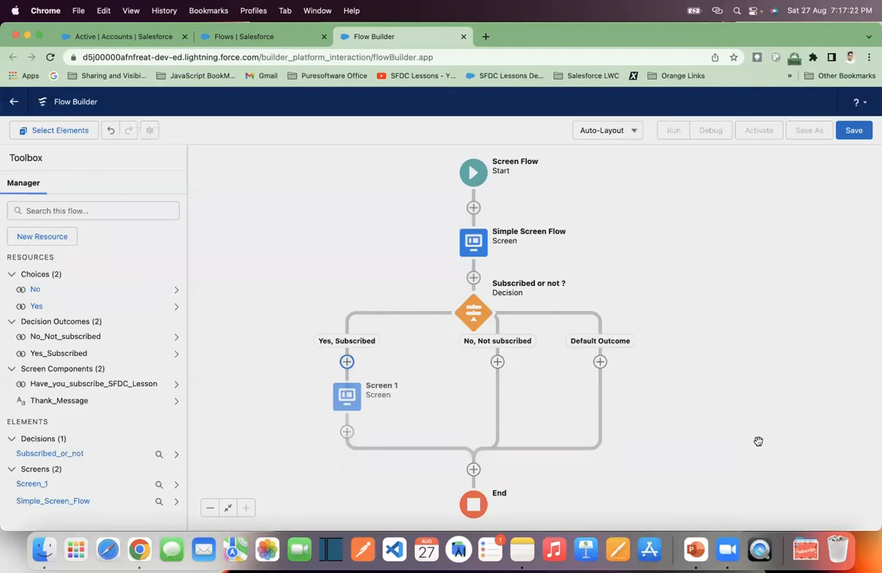
- Add a Screen element to the No, Not subscribed path, labelled "Screen 2" with the API name Screen_2
{"action": "mouse_move", "coordinate": [417, 401]}
{"action": "left_mouse_down"}
{"action": "mouse_move", "coordinate": [442, 394]}
{"action": "mouse_move", "coordinate": [425, 401]}
{"action": "left_mouse_up"}
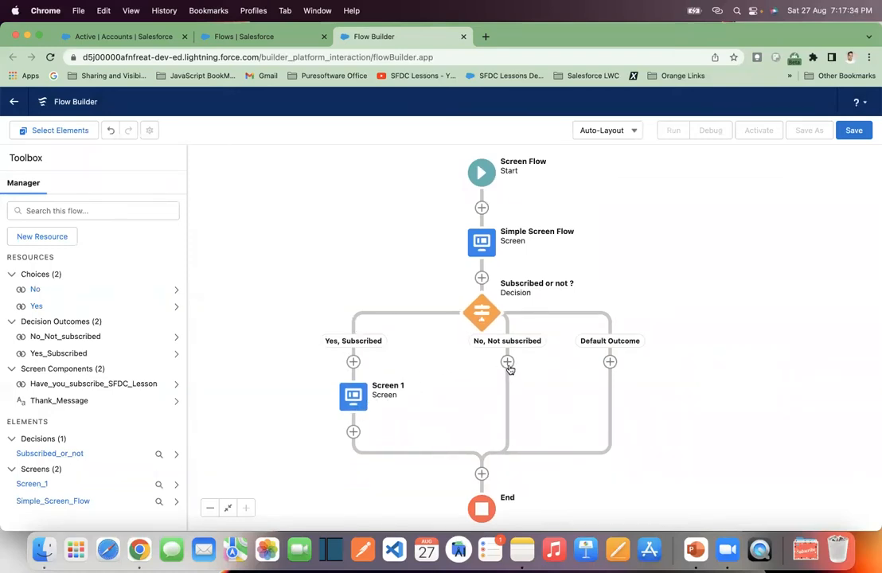
{"action": "left_click", "coordinate": [507, 363]}
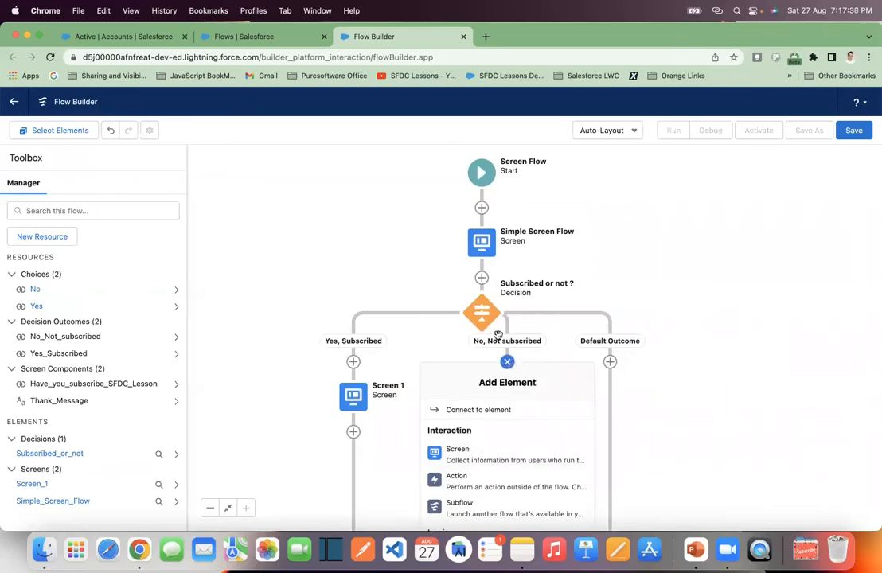
{"action": "left_click", "coordinate": [485, 460]}
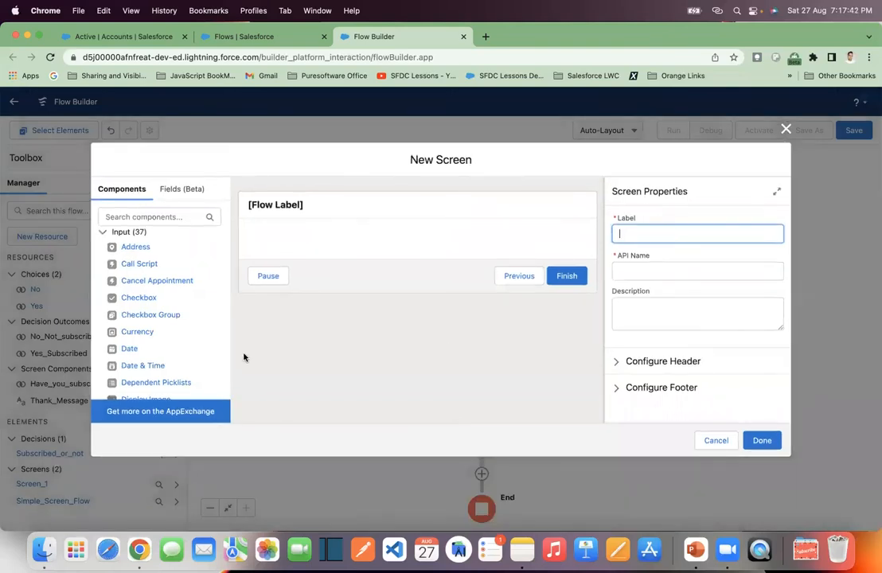
{"action": "left_click", "coordinate": [376, 207]}
{"action": "left_click", "coordinate": [657, 235]}
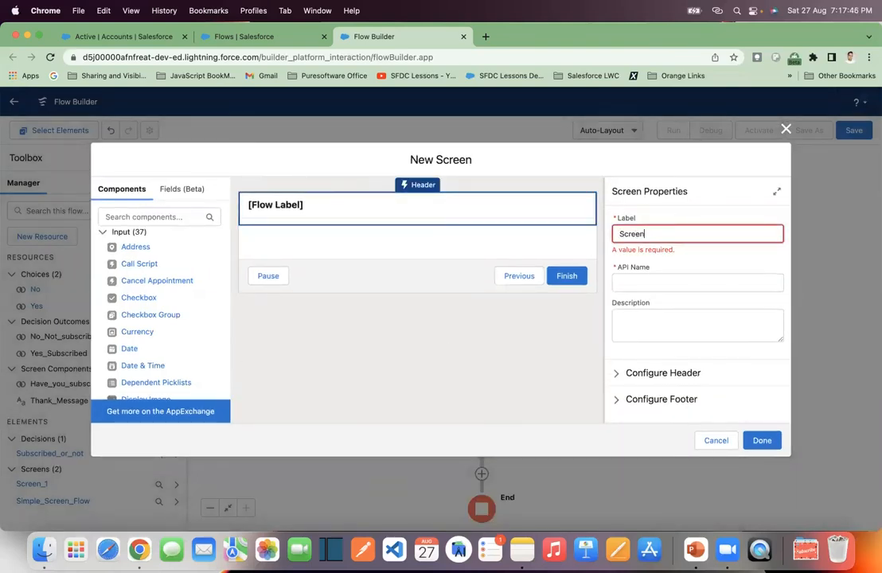
{"action": "left_click", "coordinate": [687, 274]}
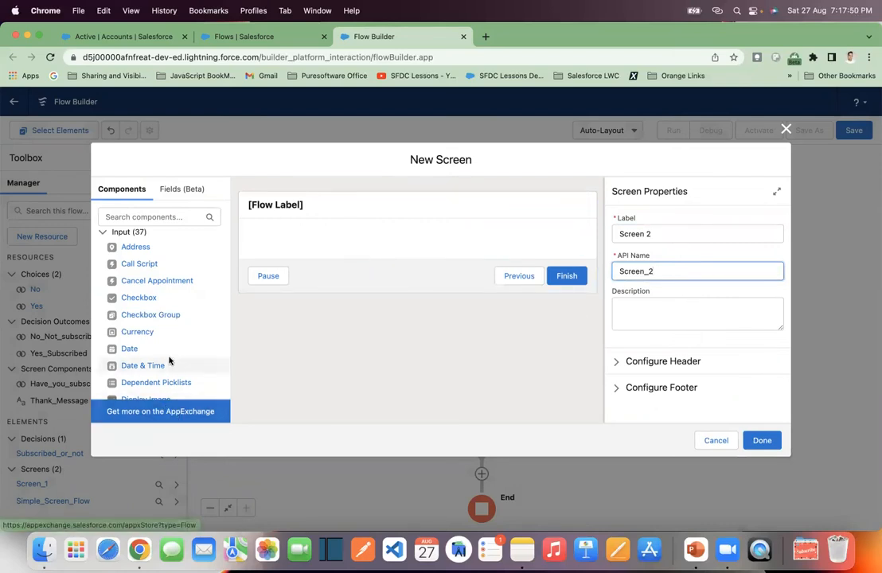
- Add a Display Text component to Screen 2 with the API name Subscribe
{"action": "scroll", "coordinate": [169, 360], "scroll_direction": "down", "scroll_amount": 10}
{"action": "left_click_drag", "start_coordinate": [152, 373], "coordinate": [326, 243]}
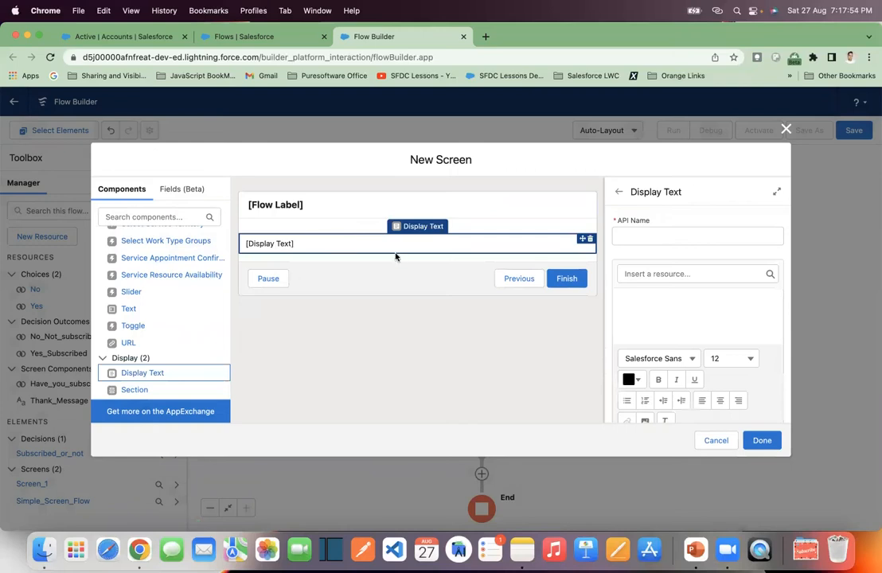
{"action": "left_click", "coordinate": [637, 236]}
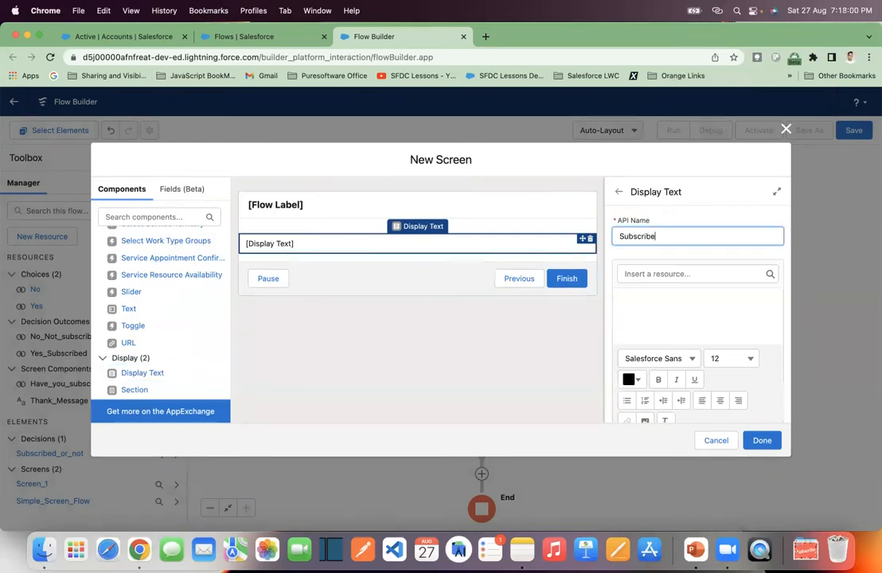
- Insert the Have_you_subscribe_SFDC_Lesson radio buttons resource into the Subscribe display text
{"action": "left_click", "coordinate": [682, 328]}
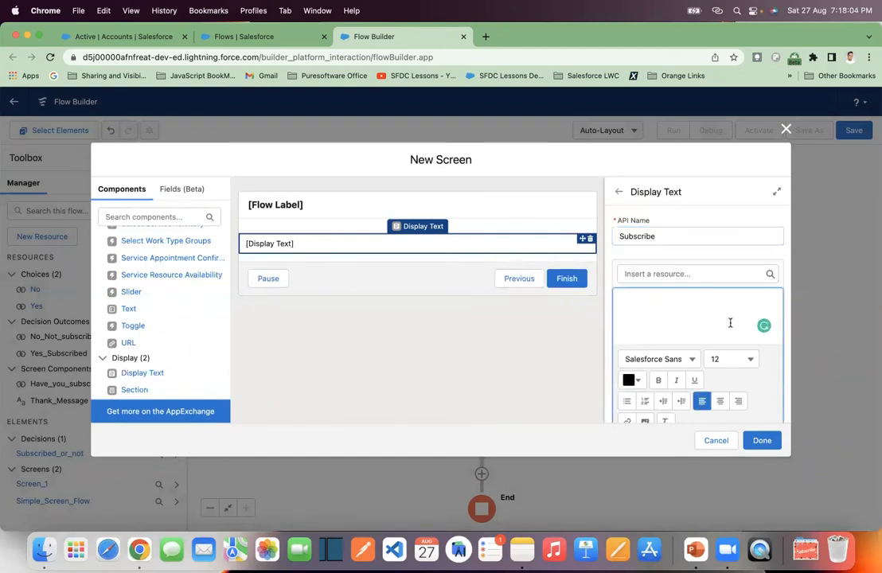
{"action": "scroll", "coordinate": [730, 324], "scroll_direction": "down", "scroll_amount": 1}
{"action": "scroll", "coordinate": [730, 324], "scroll_direction": "up", "scroll_amount": 1}
{"action": "left_click", "coordinate": [696, 276]}
{"action": "scroll", "coordinate": [678, 392], "scroll_direction": "down", "scroll_amount": 2}
{"action": "scroll", "coordinate": [678, 392], "scroll_direction": "down", "scroll_amount": 5}
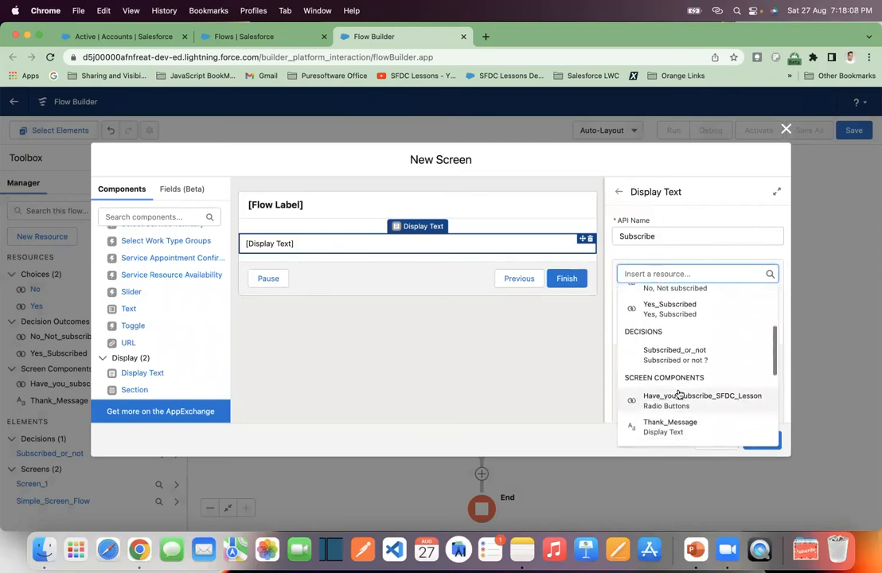
{"action": "scroll", "coordinate": [714, 341], "scroll_direction": "down", "scroll_amount": 1}
{"action": "scroll", "coordinate": [713, 342], "scroll_direction": "up", "scroll_amount": 3}
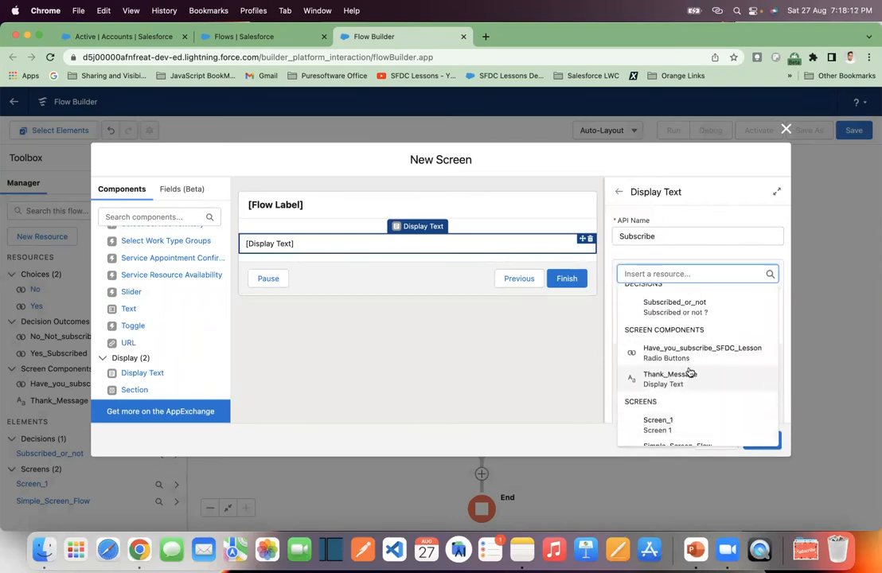
{"action": "scroll", "coordinate": [701, 373], "scroll_direction": "up", "scroll_amount": 4}
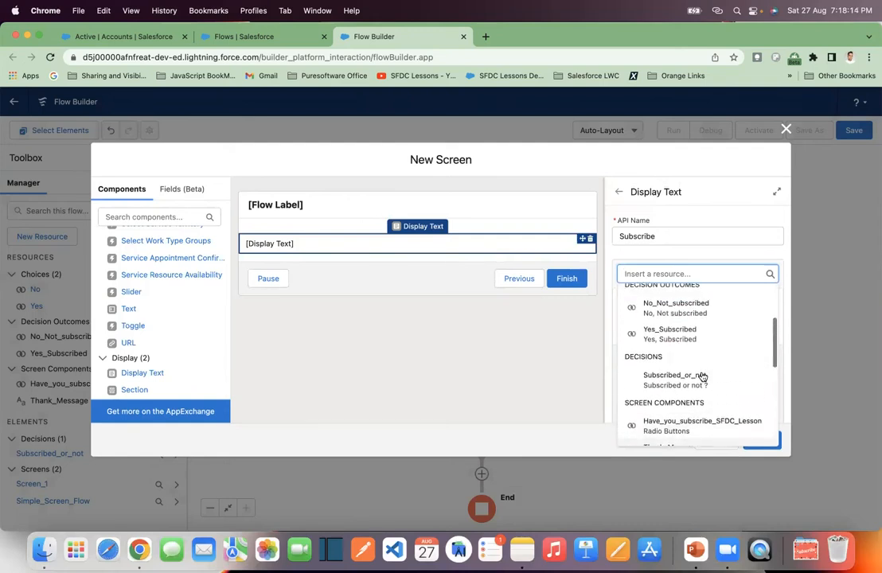
{"action": "scroll", "coordinate": [701, 374], "scroll_direction": "down", "scroll_amount": 4}
{"action": "scroll", "coordinate": [702, 373], "scroll_direction": "down", "scroll_amount": 2}
{"action": "scroll", "coordinate": [685, 374], "scroll_direction": "up", "scroll_amount": 1}
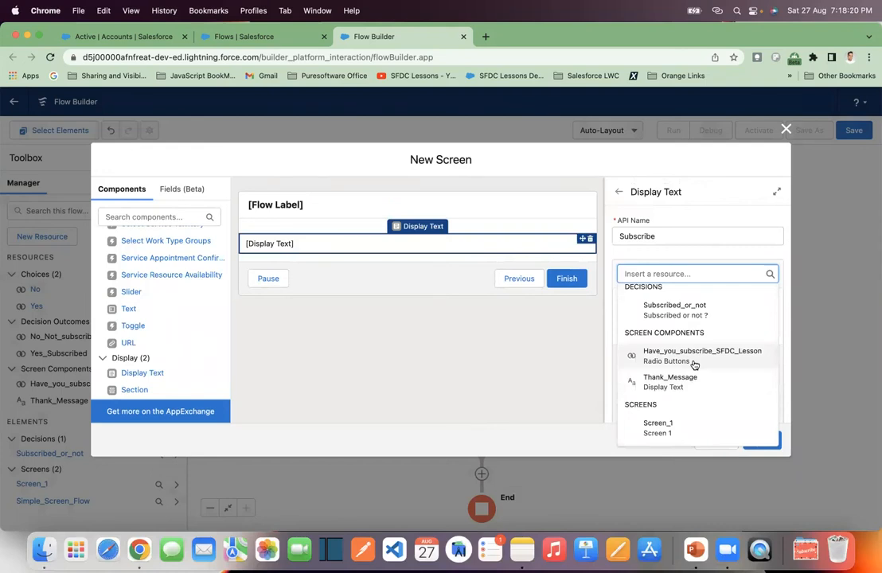
{"action": "left_click", "coordinate": [694, 356]}
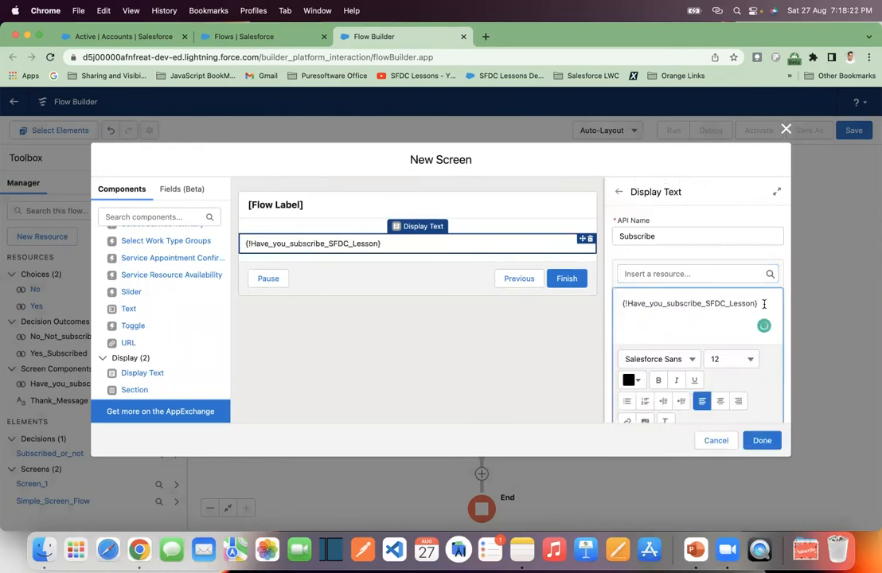
- Format the Have_you_subscribe_SFDC_Lesson merge field as bold text in red #DD0303
{"action": "left_click_drag", "start_coordinate": [763, 303], "coordinate": [622, 304]}
{"action": "left_click", "coordinate": [658, 381]}
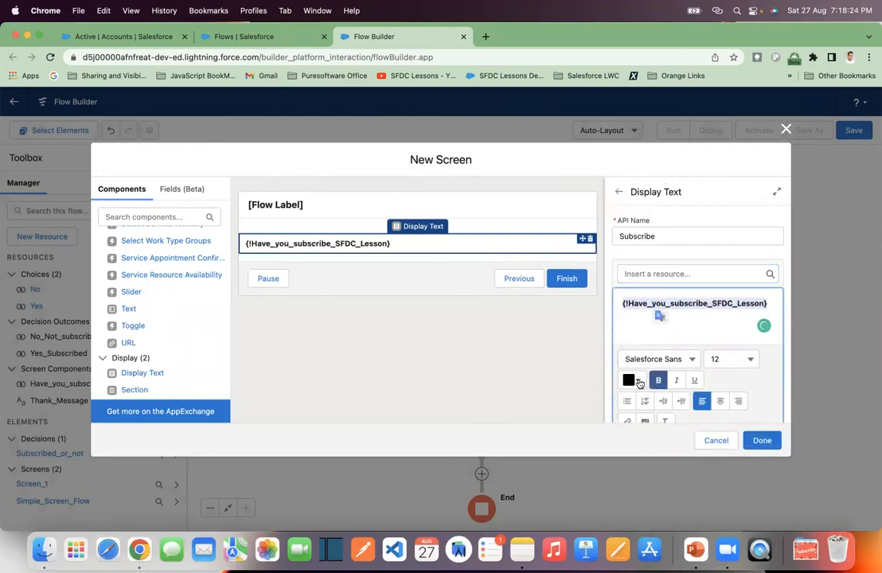
{"action": "left_click", "coordinate": [639, 382]}
{"action": "left_click", "coordinate": [738, 239]}
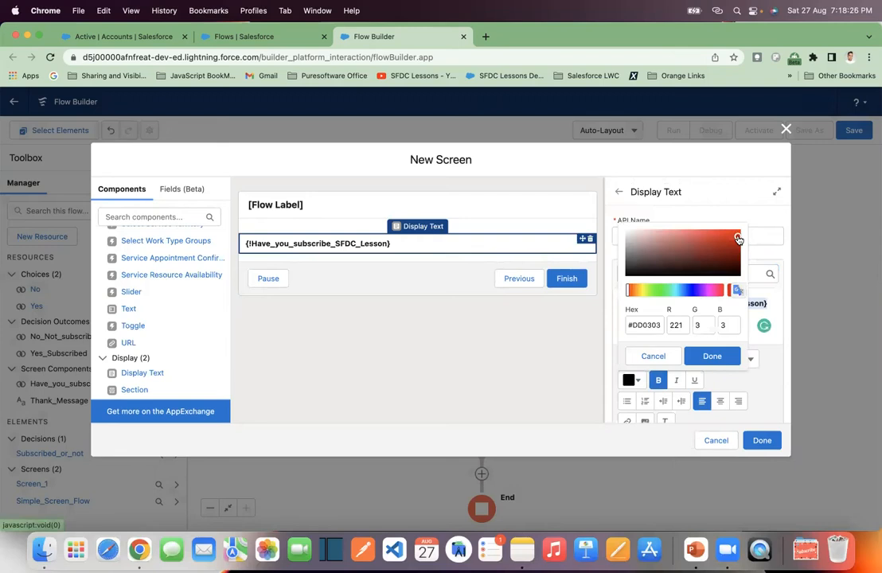
{"action": "left_click", "coordinate": [712, 356]}
- Insert the image "SFDC Lessons Subscribe Card.png" from Downloads on a new line below the merge field
{"action": "left_click", "coordinate": [652, 327]}
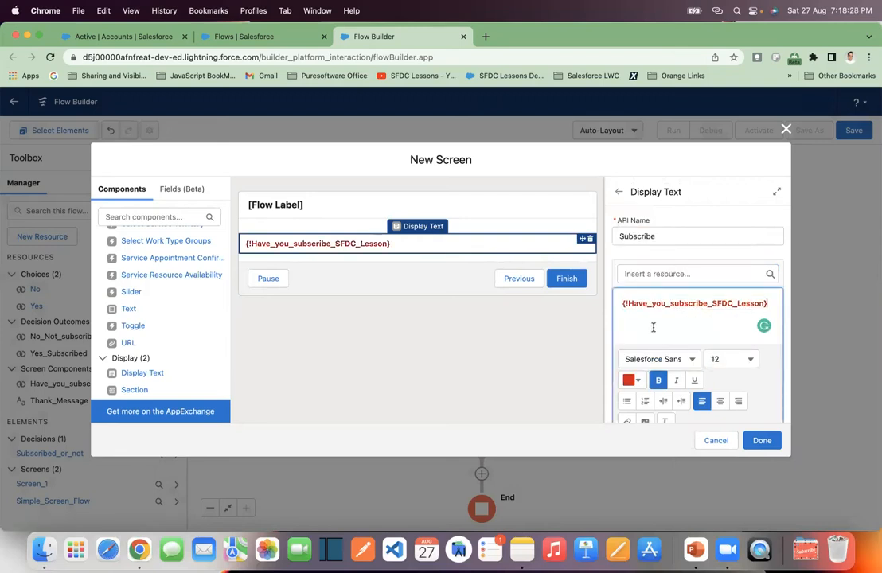
{"action": "key", "text": "Return"}
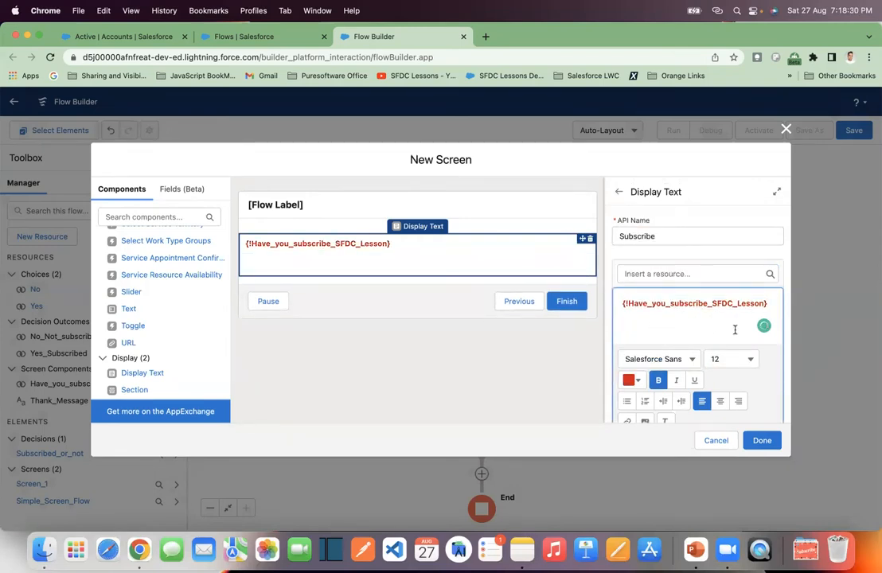
{"action": "scroll", "coordinate": [665, 407], "scroll_direction": "down", "scroll_amount": 2}
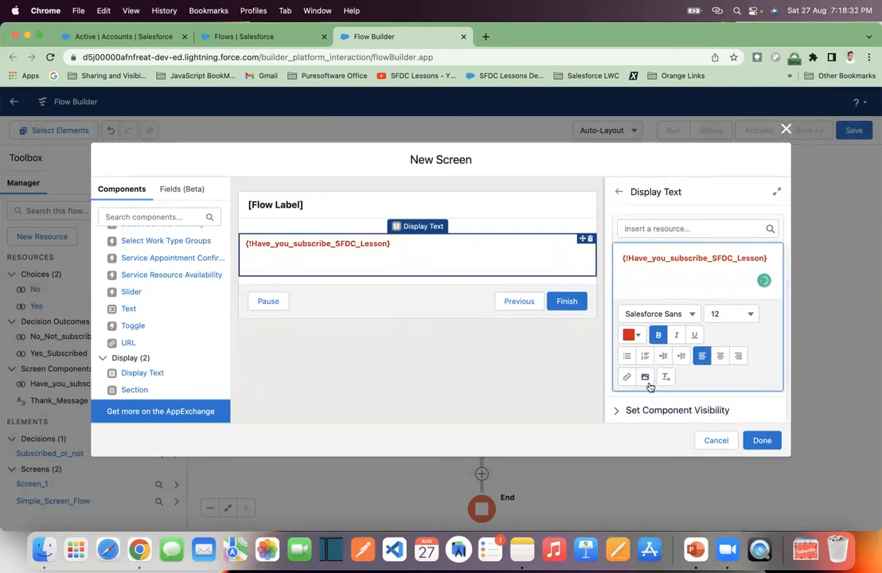
{"action": "left_click", "coordinate": [645, 378]}
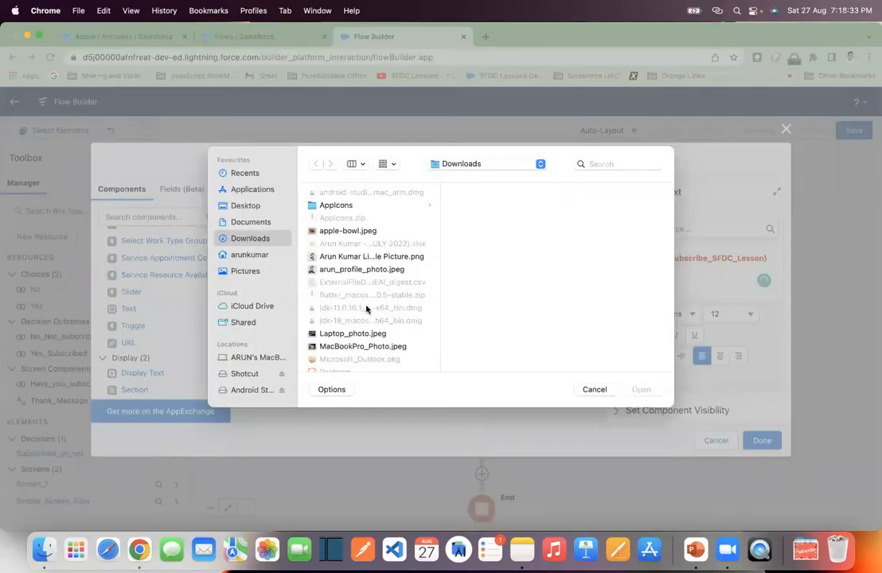
{"action": "scroll", "coordinate": [366, 309], "scroll_direction": "down", "scroll_amount": 5}
{"action": "left_click", "coordinate": [356, 312]}
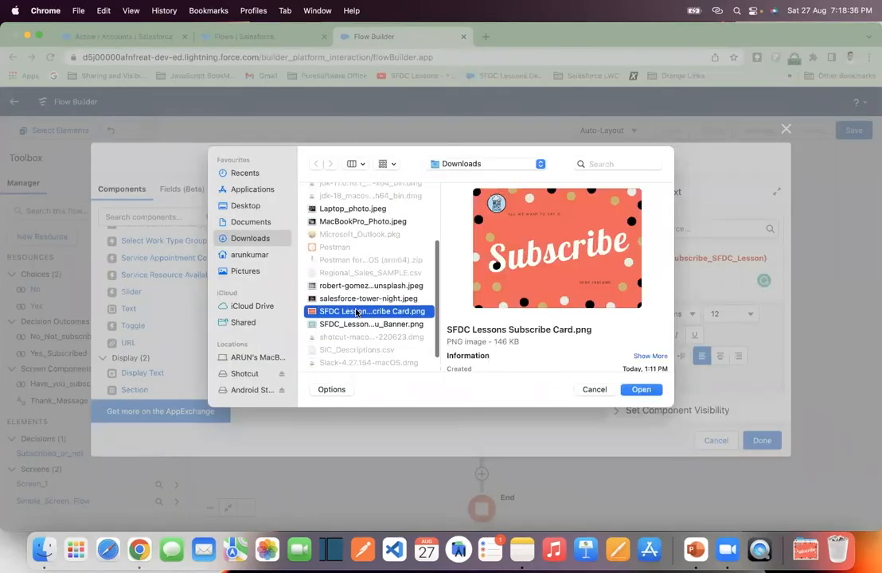
{"action": "left_click", "coordinate": [641, 389]}
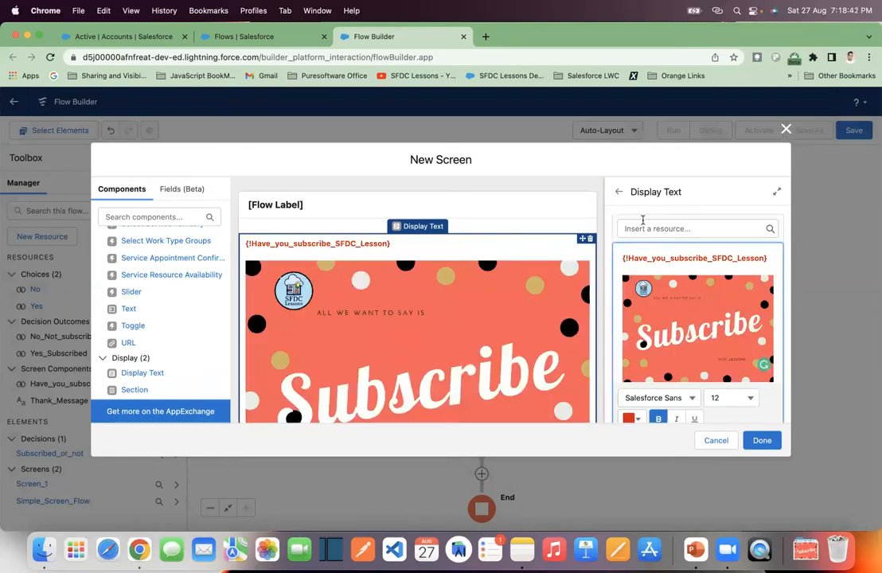
{"action": "scroll", "coordinate": [643, 220], "scroll_direction": "down", "scroll_amount": 3}
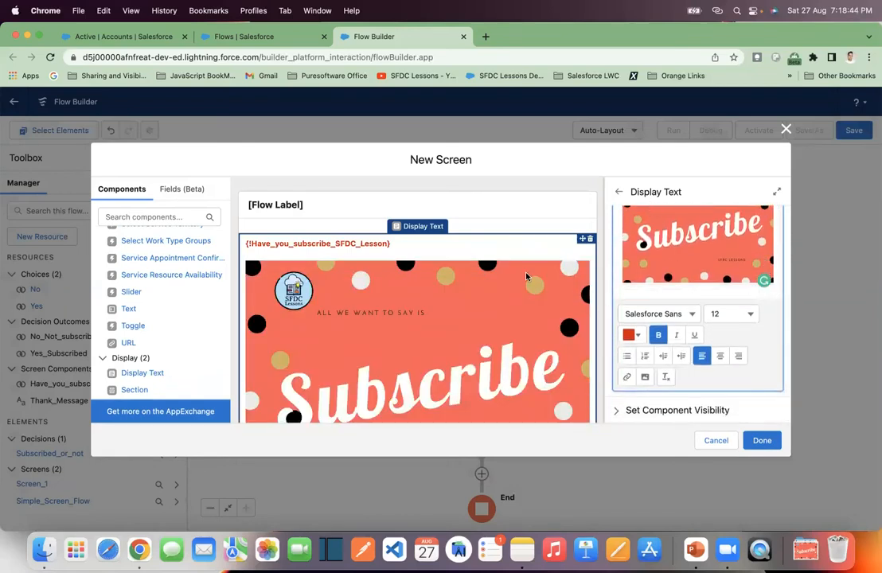
{"action": "scroll", "coordinate": [525, 276], "scroll_direction": "down", "scroll_amount": 5}
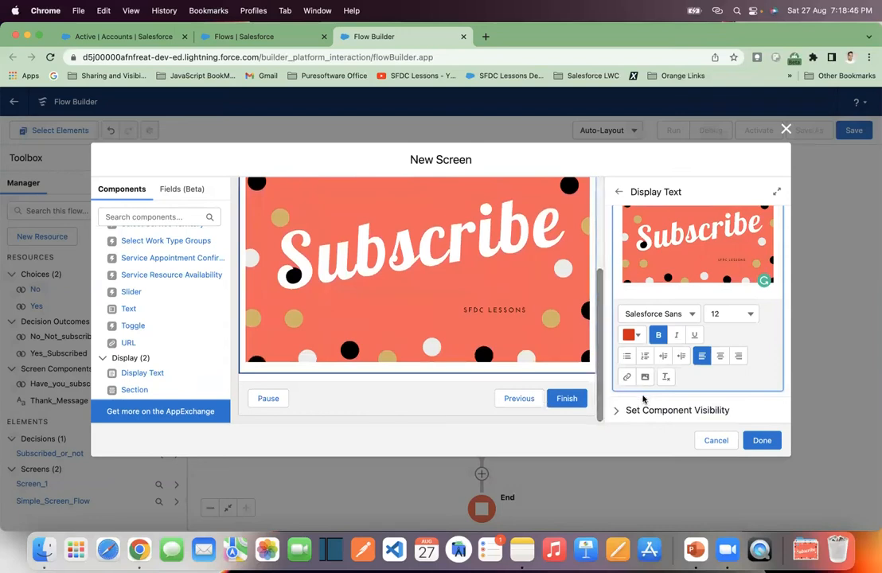
- Hide the Pause button in Screen 2's footer and complete the screen element
{"action": "left_click", "coordinate": [616, 412]}
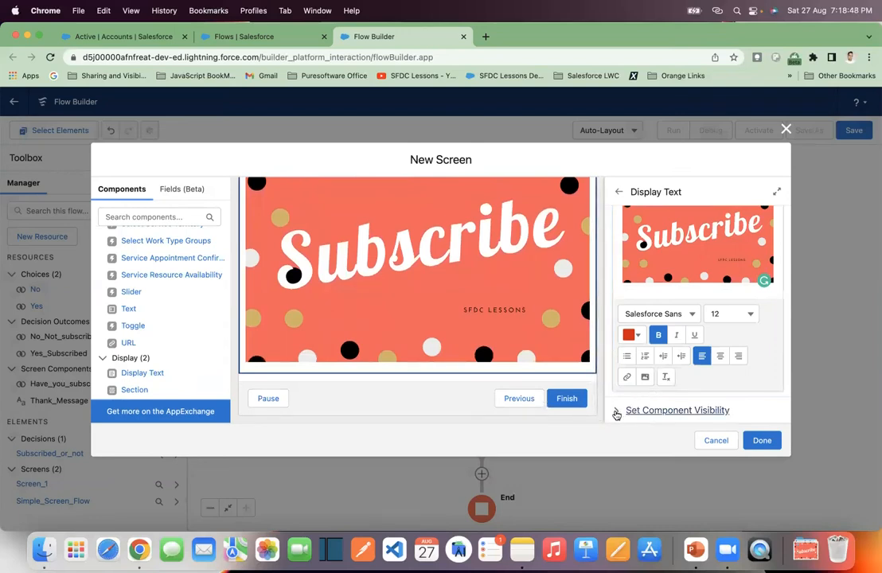
{"action": "scroll", "coordinate": [651, 357], "scroll_direction": "down", "scroll_amount": 2}
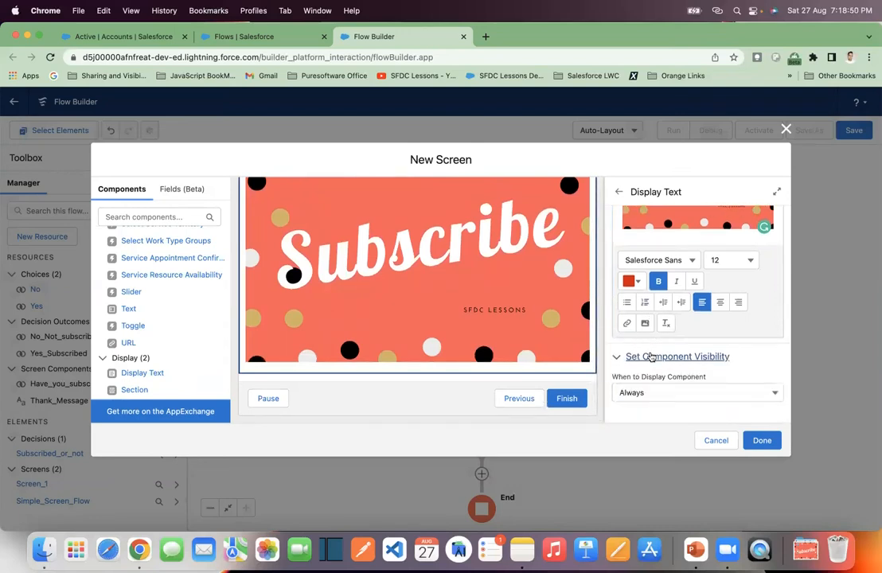
{"action": "scroll", "coordinate": [472, 237], "scroll_direction": "up", "scroll_amount": 3}
{"action": "left_click", "coordinate": [443, 206]}
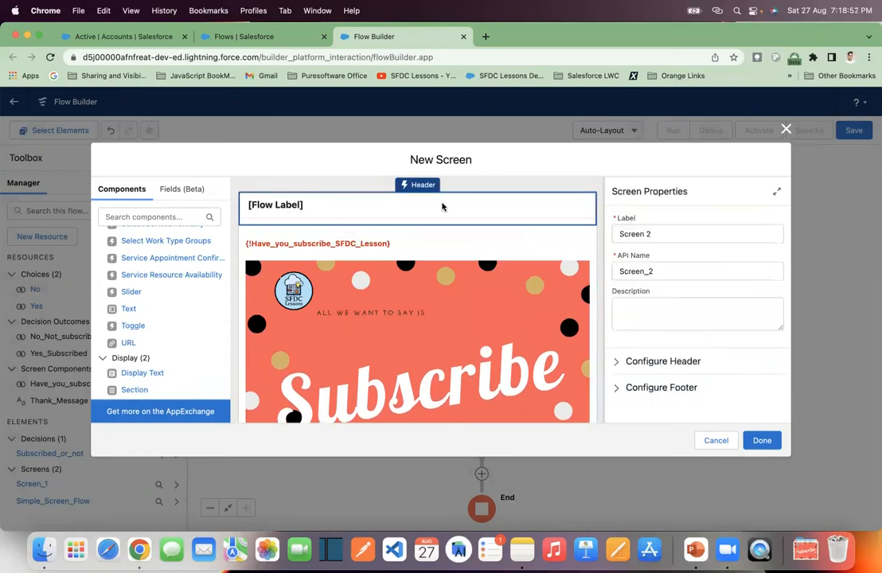
{"action": "left_click", "coordinate": [618, 388]}
{"action": "scroll", "coordinate": [618, 387], "scroll_direction": "down", "scroll_amount": 3}
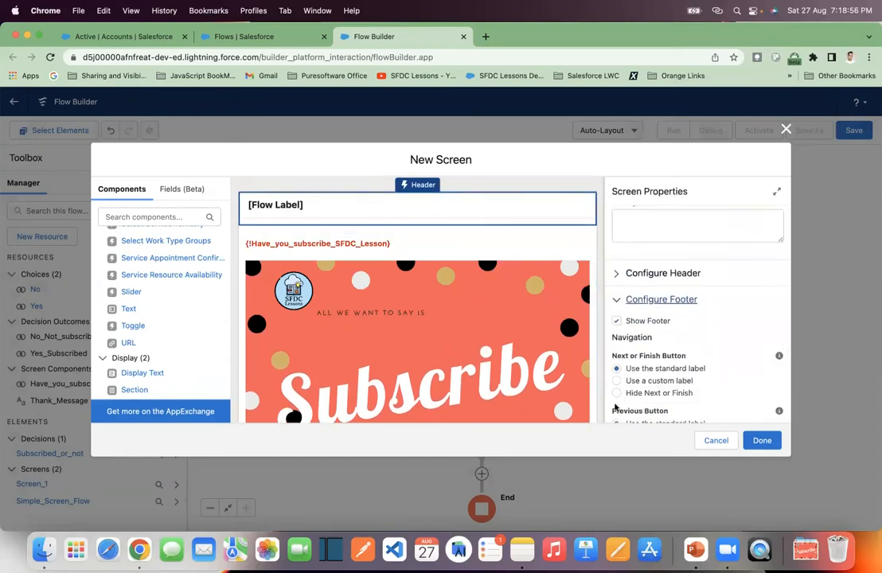
{"action": "scroll", "coordinate": [652, 382], "scroll_direction": "down", "scroll_amount": 3}
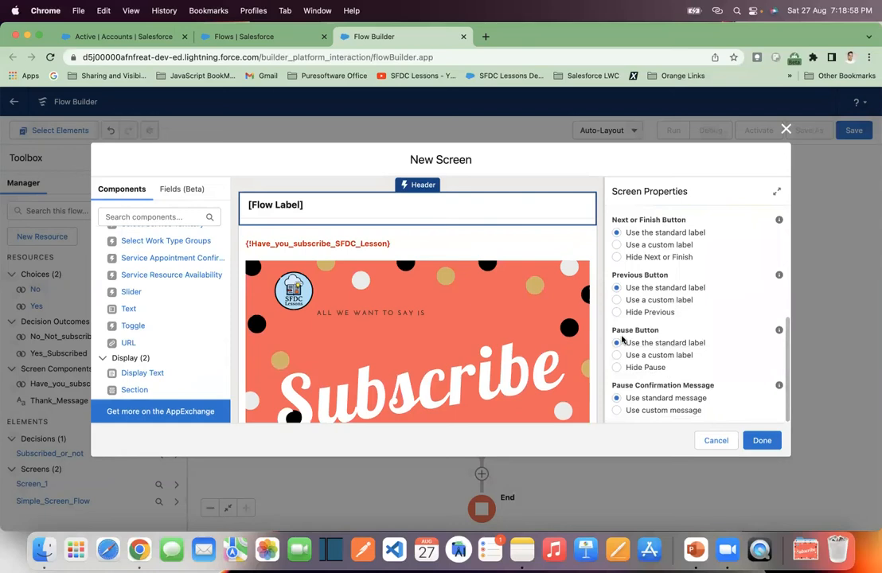
{"action": "left_click", "coordinate": [617, 368]}
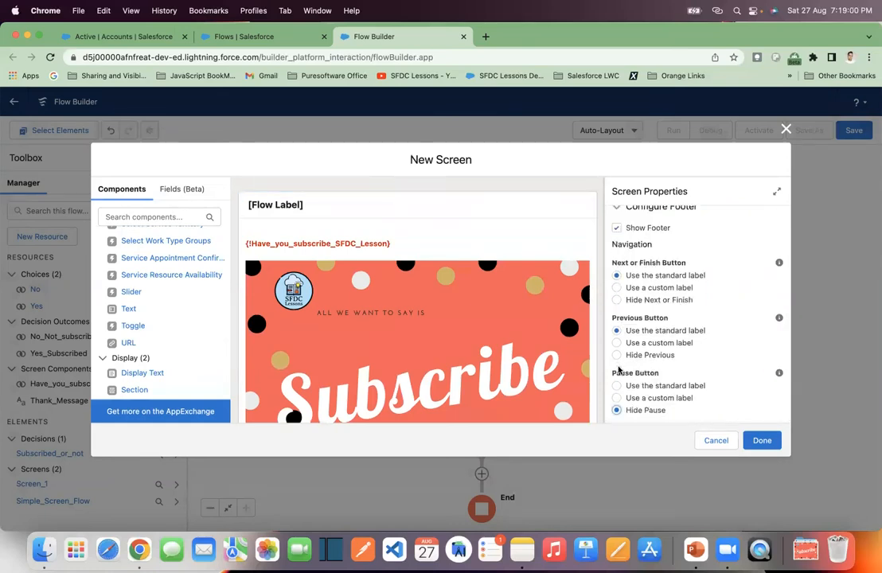
{"action": "scroll", "coordinate": [416, 318], "scroll_direction": "down", "scroll_amount": 3}
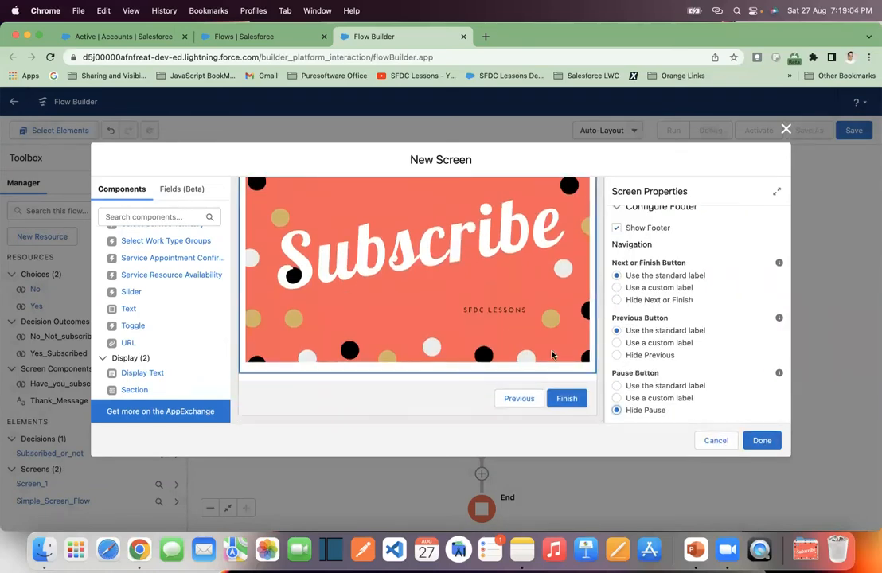
{"action": "left_click", "coordinate": [760, 439]}
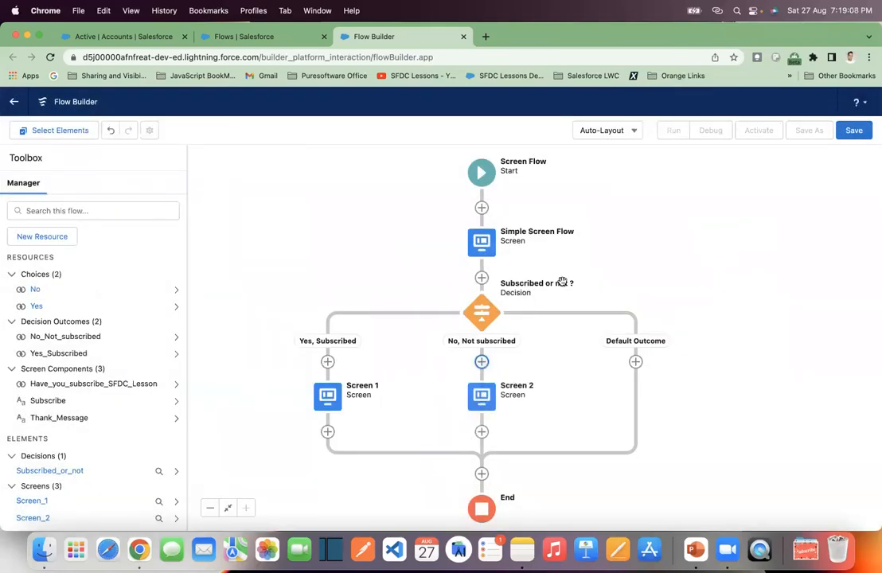
- Save the flow with the label "Simple Flow" and the API name Simple_Flow
{"action": "left_click_drag", "start_coordinate": [605, 265], "coordinate": [594, 269]}
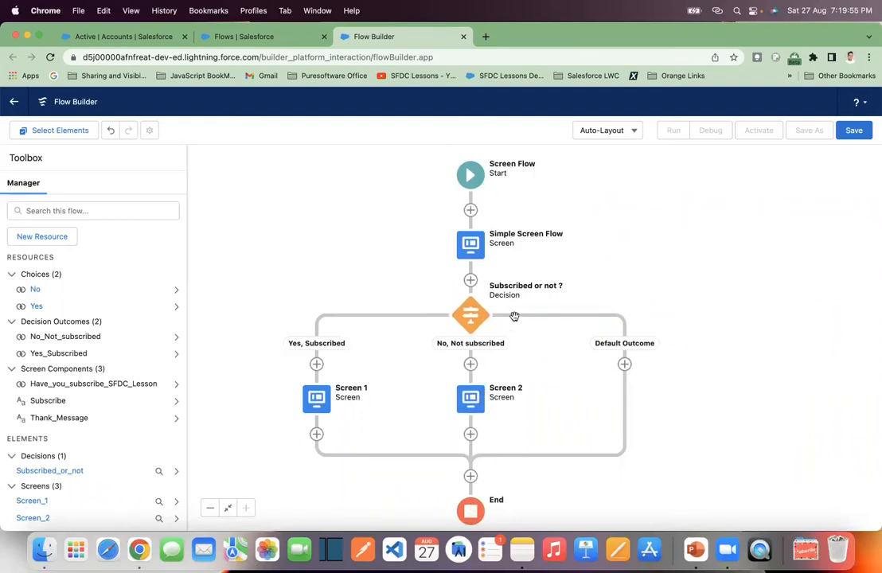
{"action": "left_click", "coordinate": [853, 130]}
{"action": "left_click", "coordinate": [385, 265]}
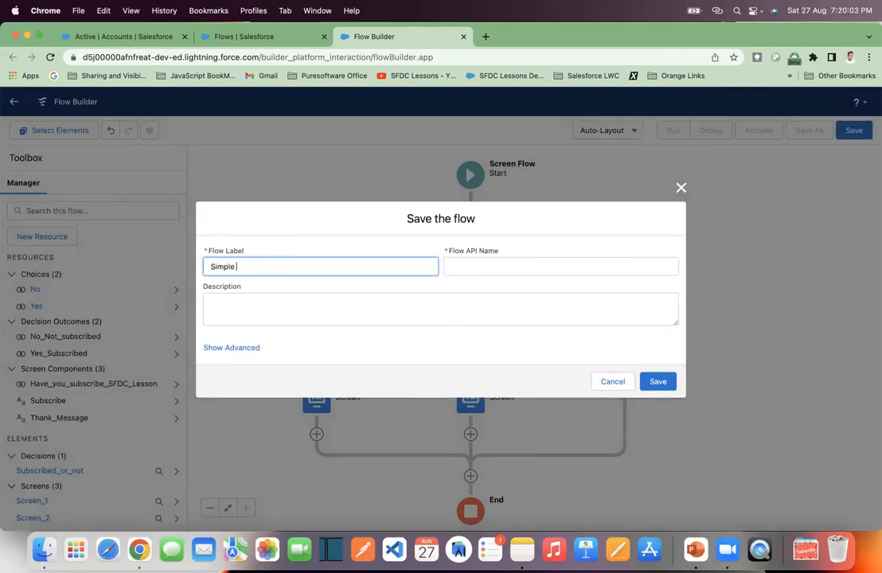
{"action": "left_click", "coordinate": [434, 312]}
{"action": "left_click", "coordinate": [659, 384]}
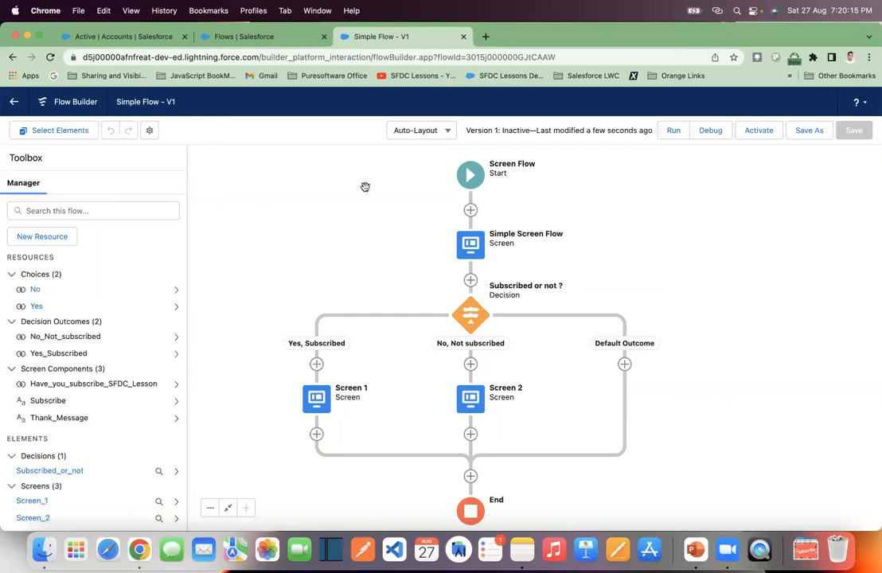
- Run the flow with the answer Yes, review the whole thank-you screen and finish the run
{"action": "left_click_drag", "start_coordinate": [347, 198], "coordinate": [370, 201]}
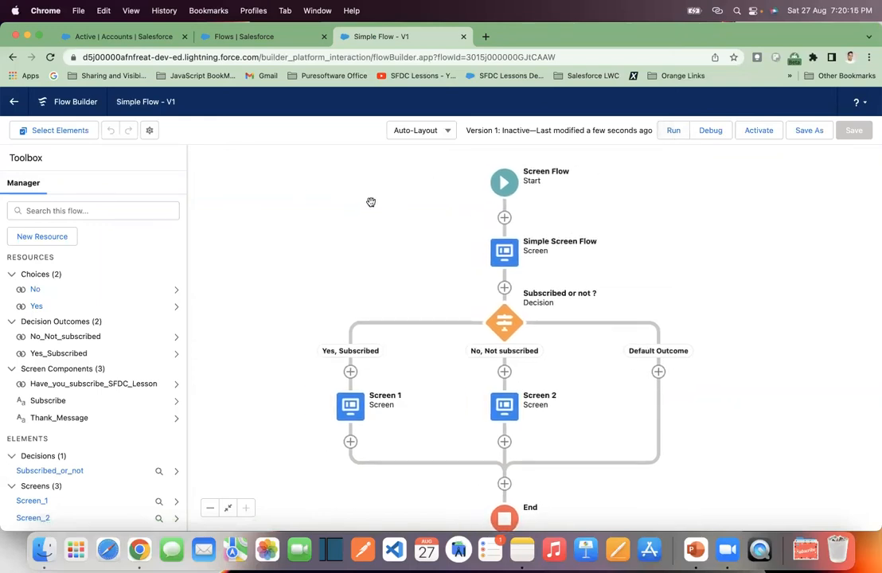
{"action": "left_click", "coordinate": [674, 135]}
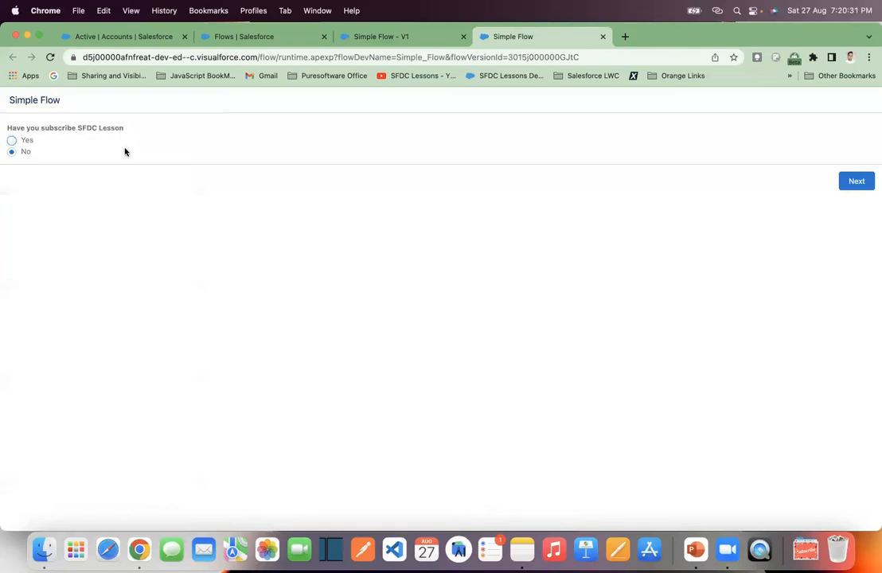
{"action": "left_click", "coordinate": [11, 140]}
{"action": "left_click", "coordinate": [856, 181]}
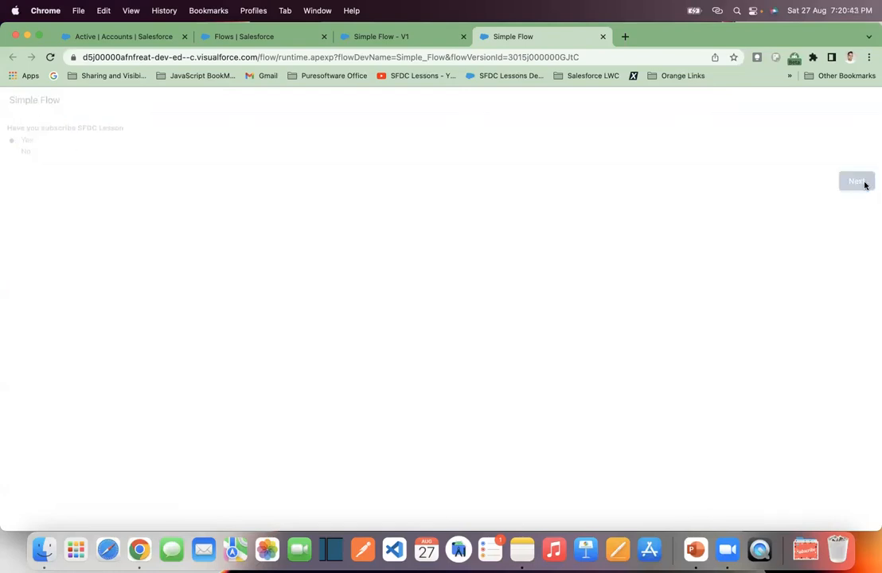
{"action": "scroll", "coordinate": [526, 325], "scroll_direction": "down", "scroll_amount": 1}
{"action": "scroll", "coordinate": [526, 325], "scroll_direction": "up", "scroll_amount": 1}
{"action": "scroll", "coordinate": [526, 325], "scroll_direction": "down", "scroll_amount": 5}
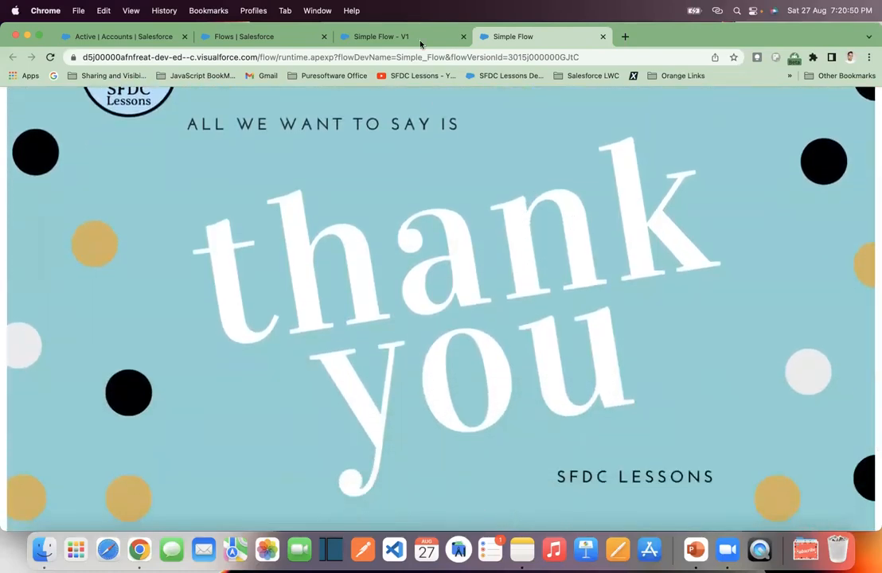
{"action": "scroll", "coordinate": [364, 131], "scroll_direction": "up", "scroll_amount": 5}
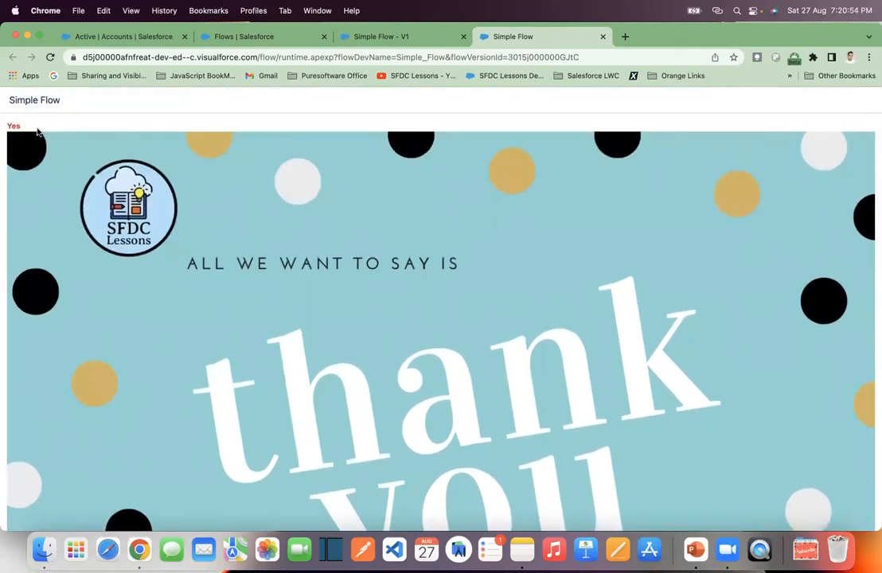
{"action": "scroll", "coordinate": [105, 218], "scroll_direction": "down", "scroll_amount": 5}
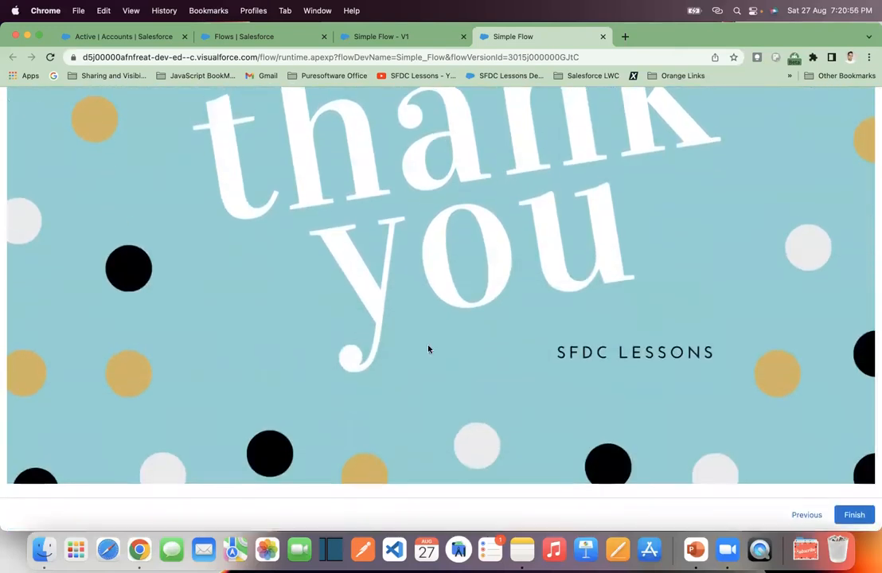
{"action": "left_click", "coordinate": [854, 515]}
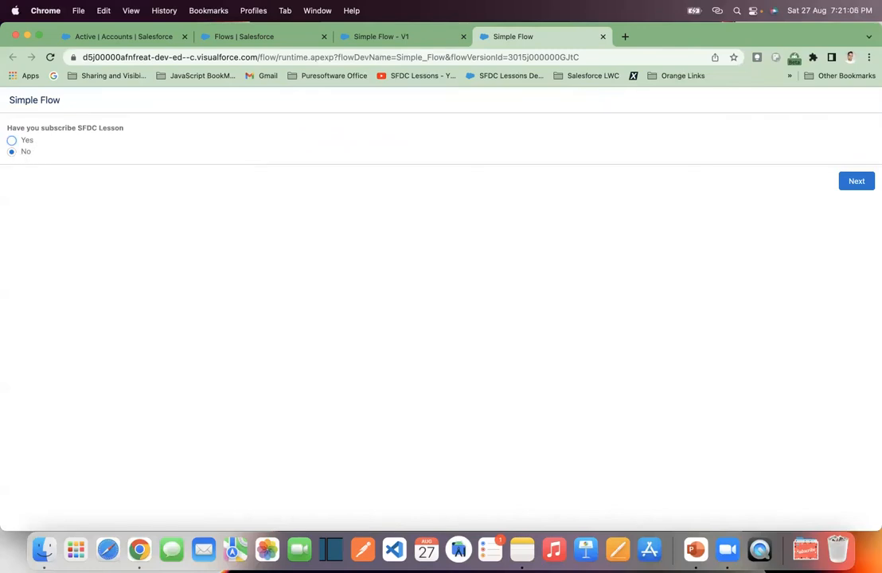
- Test the restarted flow with the answer No and advance to its banner screen
{"action": "left_click", "coordinate": [857, 184]}
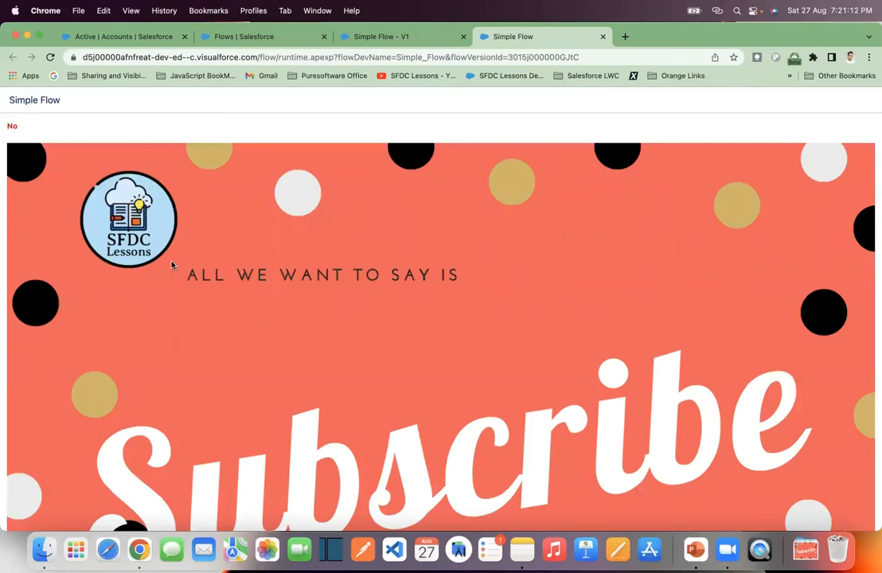
- Review the full banner screen that the flow run shows for the answer No
{"action": "scroll", "coordinate": [171, 265], "scroll_direction": "down", "scroll_amount": 5}
{"action": "scroll", "coordinate": [171, 265], "scroll_direction": "up", "scroll_amount": 5}
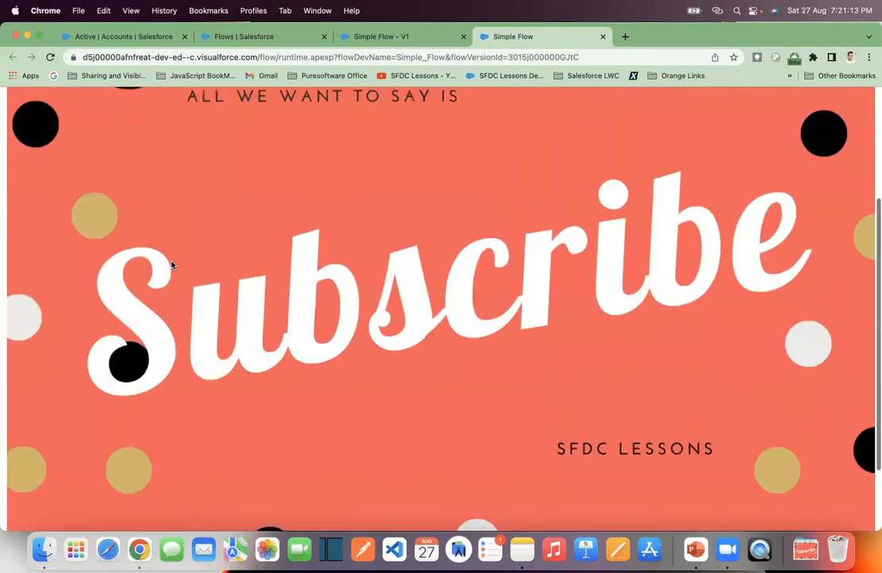
{"action": "scroll", "coordinate": [172, 265], "scroll_direction": "down", "scroll_amount": 5}
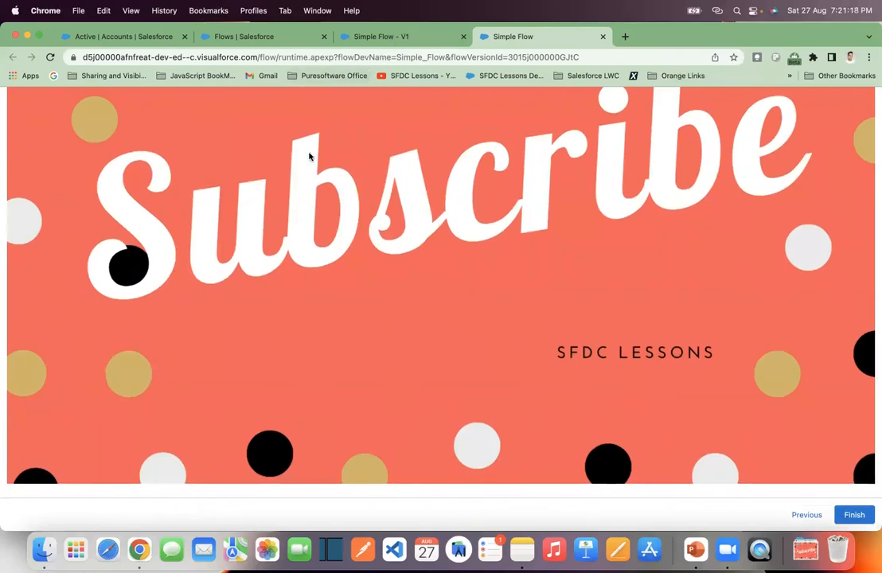
{"action": "scroll", "coordinate": [309, 156], "scroll_direction": "up", "scroll_amount": 2}
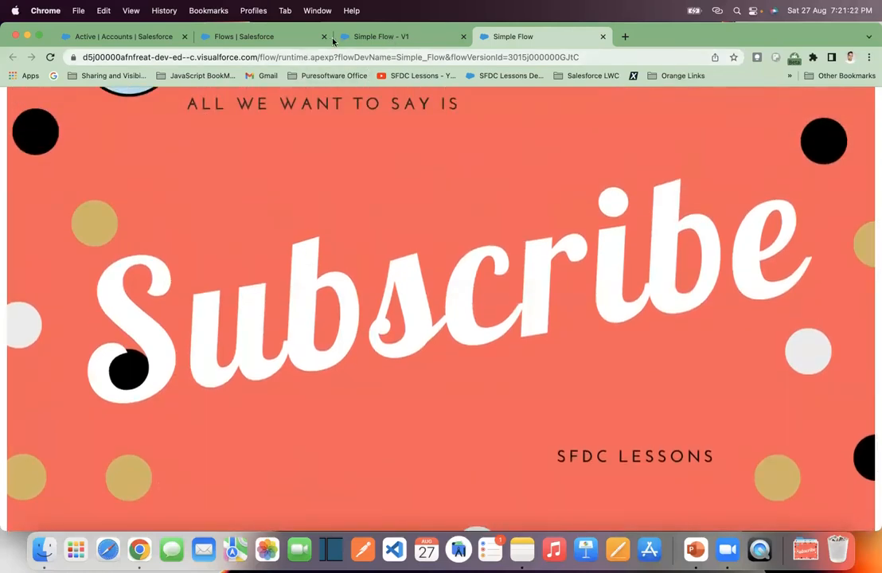
- Return to the Simple Flow builder and examine the Interaction, Logic and Data elements that can be added after Screen 1
{"action": "left_click", "coordinate": [374, 36]}
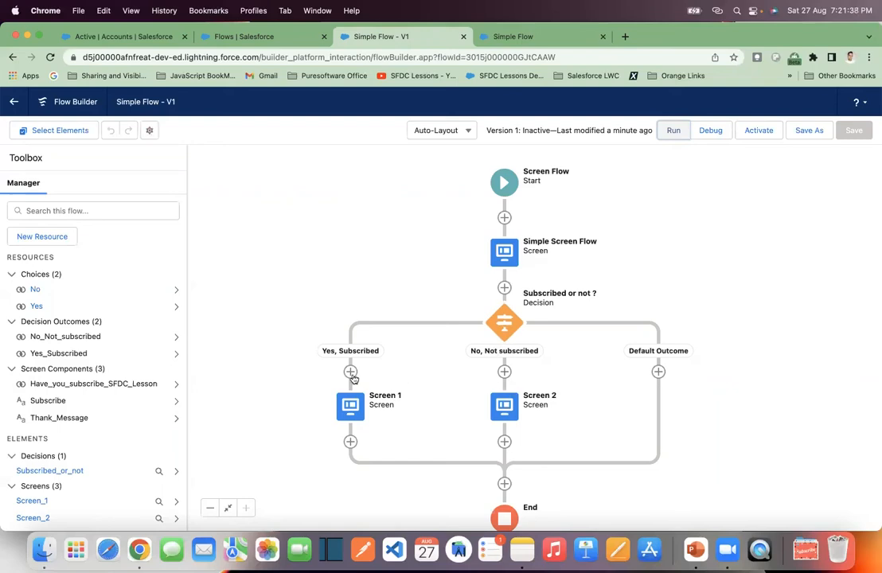
{"action": "left_click", "coordinate": [350, 442]}
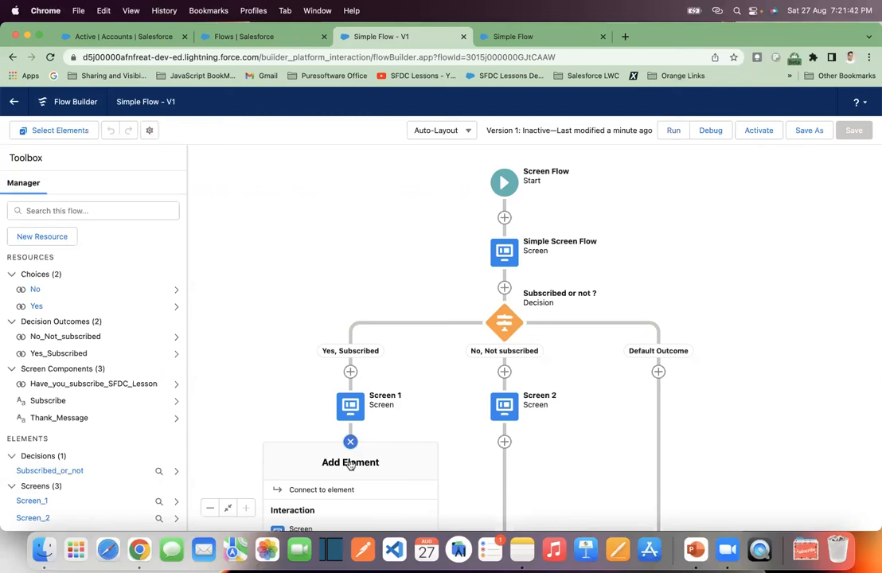
{"action": "left_click_drag", "start_coordinate": [352, 470], "coordinate": [393, 350]}
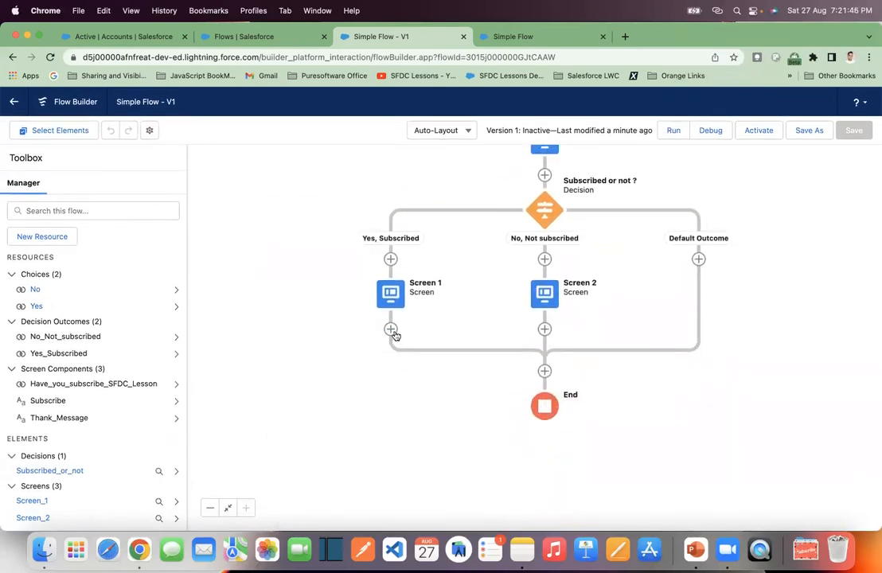
{"action": "left_click", "coordinate": [390, 329]}
{"action": "scroll", "coordinate": [382, 443], "scroll_direction": "down", "scroll_amount": 2}
{"action": "scroll", "coordinate": [382, 446], "scroll_direction": "down", "scroll_amount": 1}
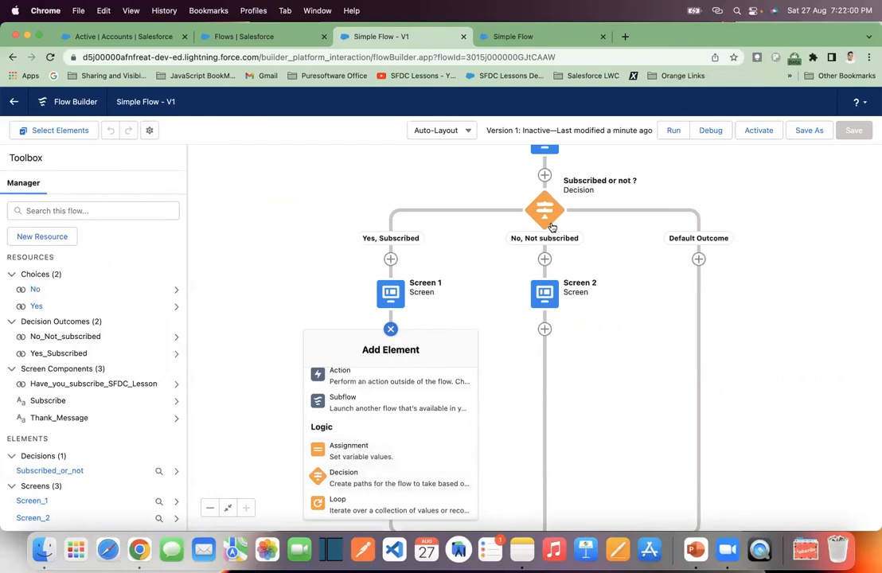
{"action": "scroll", "coordinate": [387, 474], "scroll_direction": "down", "scroll_amount": 2}
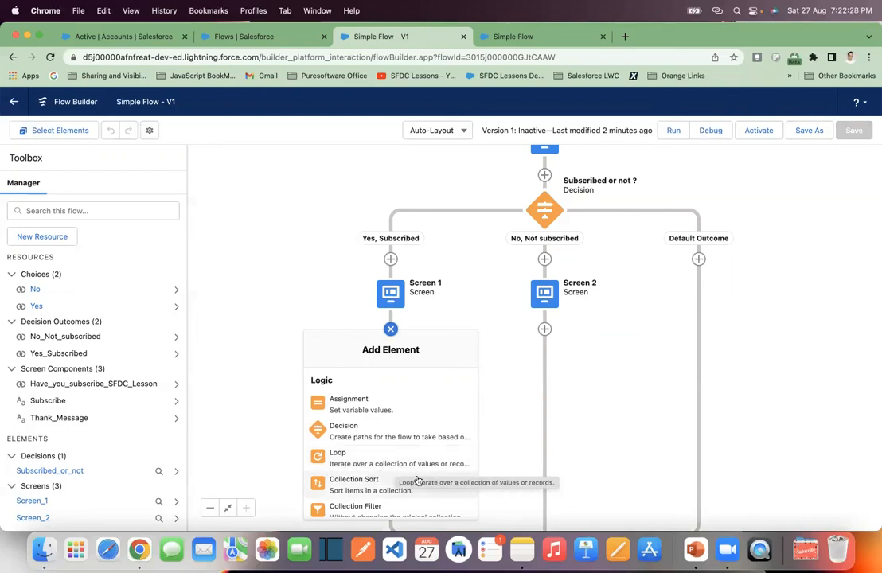
{"action": "scroll", "coordinate": [420, 468], "scroll_direction": "down", "scroll_amount": 2}
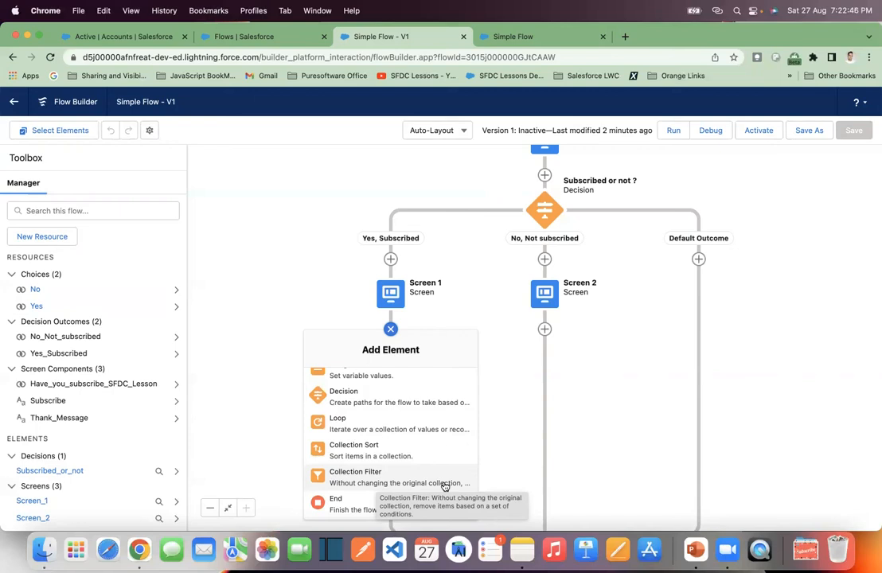
{"action": "scroll", "coordinate": [444, 484], "scroll_direction": "up", "scroll_amount": 5}
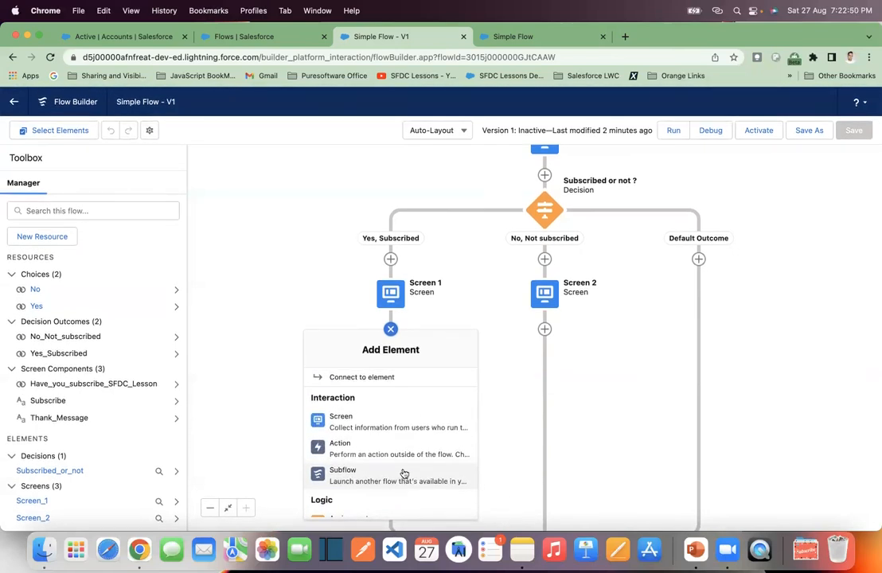
{"action": "scroll", "coordinate": [403, 473], "scroll_direction": "down", "scroll_amount": 2}
{"action": "scroll", "coordinate": [404, 473], "scroll_direction": "up", "scroll_amount": 2}
{"action": "scroll", "coordinate": [405, 470], "scroll_direction": "down", "scroll_amount": 6}
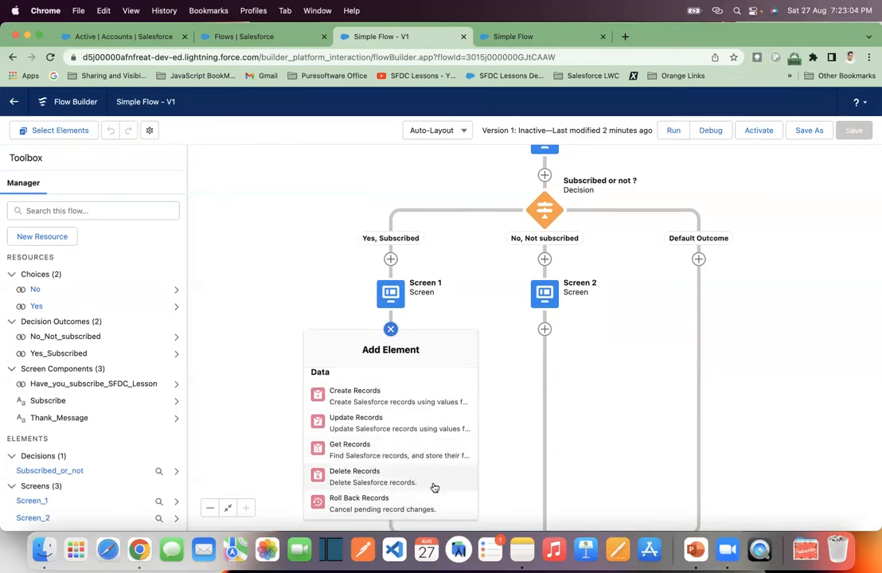
{"action": "scroll", "coordinate": [448, 468], "scroll_direction": "up", "scroll_amount": 3}
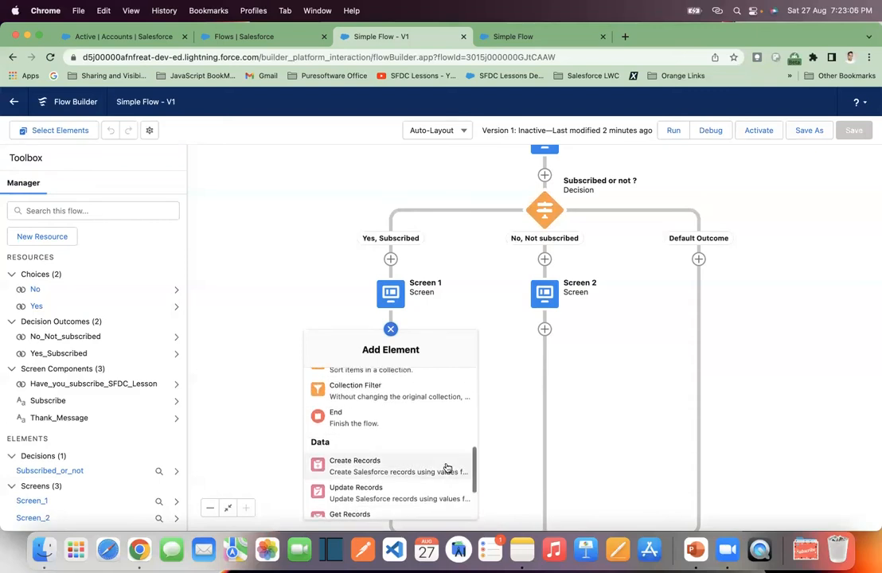
{"action": "scroll", "coordinate": [447, 468], "scroll_direction": "up", "scroll_amount": 5}
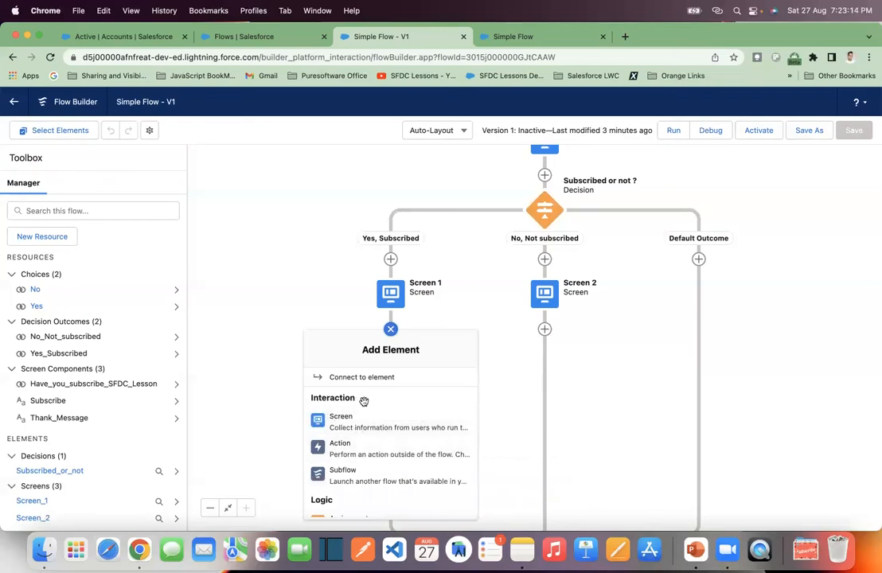
- Start a new Action after Screen 1 and look through its categories and its Core, Apex, legacy Apex and Email Alert types
{"action": "left_click", "coordinate": [359, 450]}
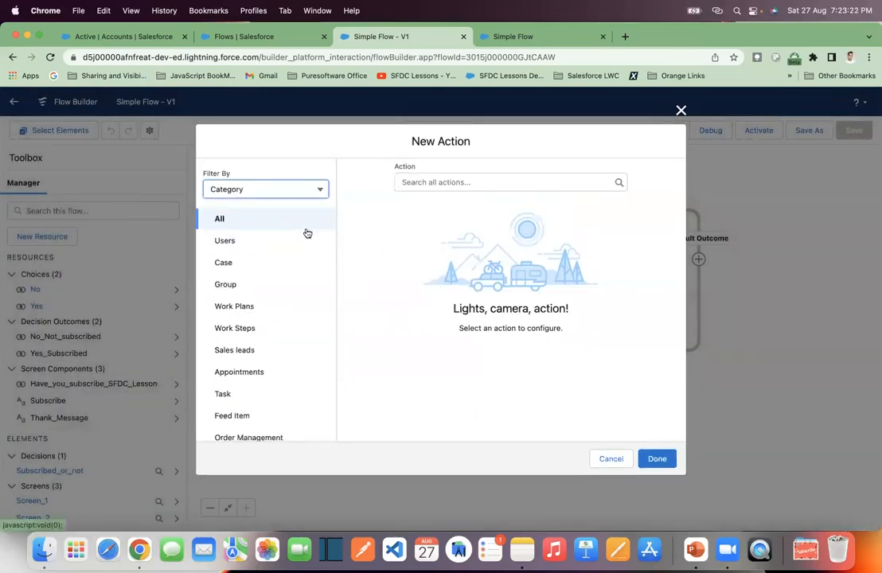
{"action": "scroll", "coordinate": [272, 354], "scroll_direction": "down", "scroll_amount": 5}
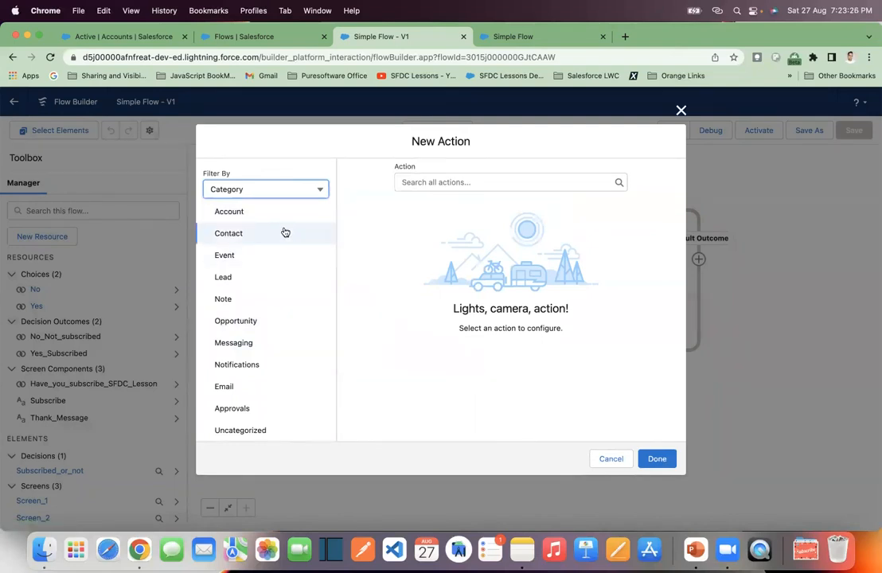
{"action": "left_click", "coordinate": [310, 193]}
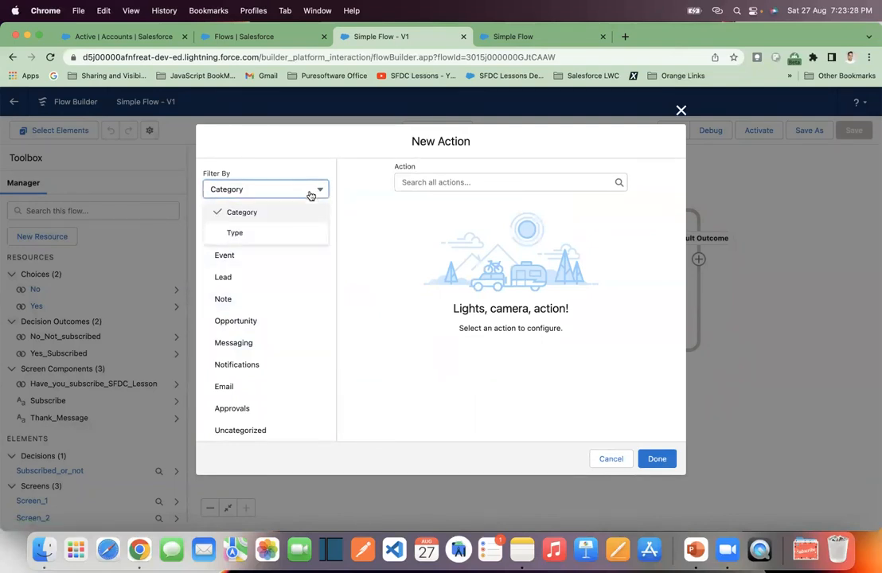
{"action": "left_click", "coordinate": [291, 239]}
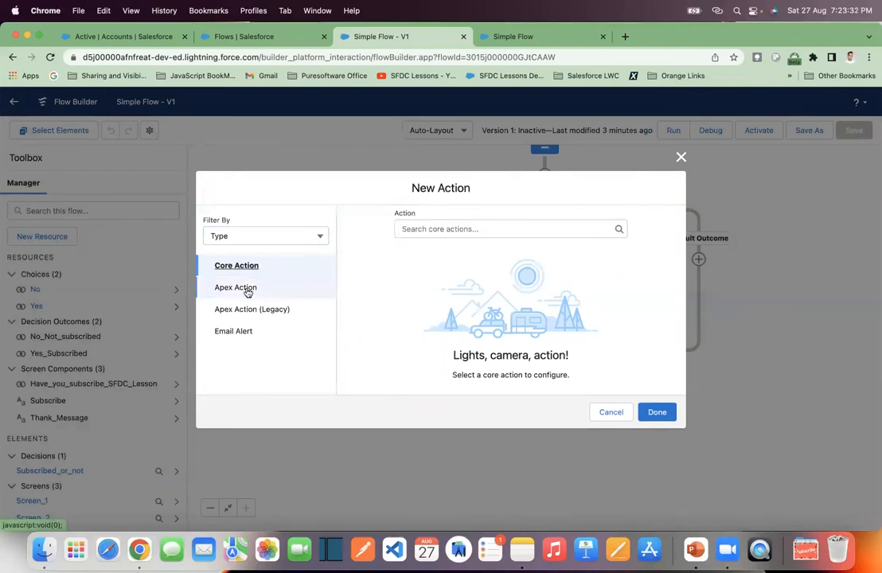
{"action": "left_click", "coordinate": [221, 288]}
{"action": "left_click", "coordinate": [243, 333]}
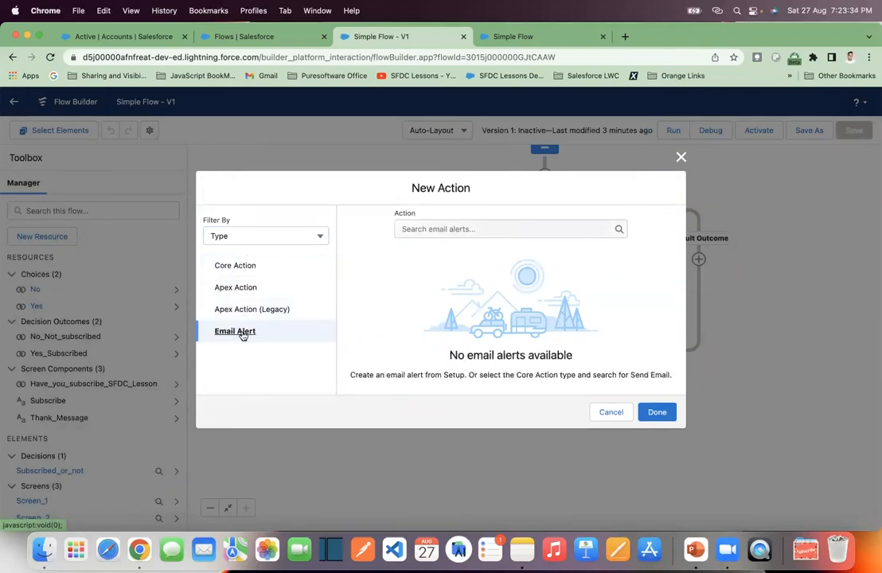
{"action": "left_click", "coordinate": [286, 312]}
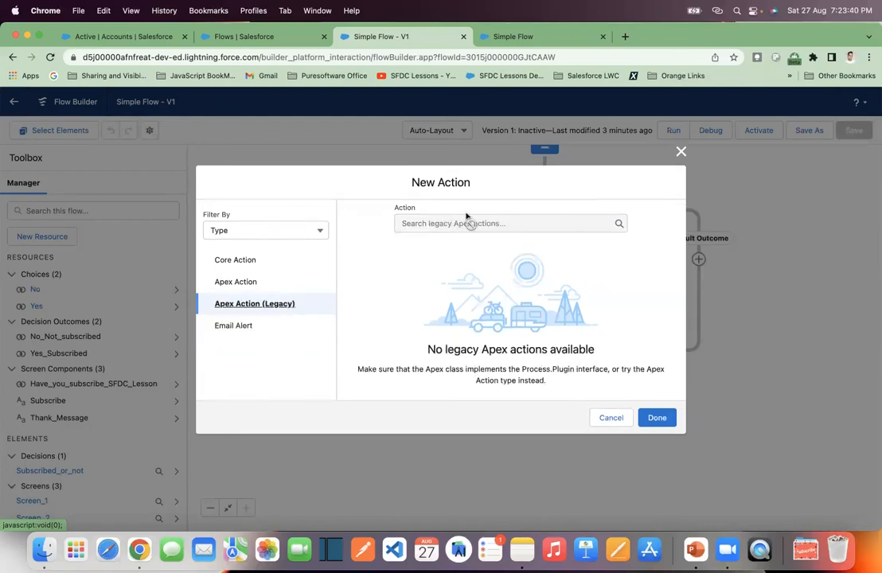
{"action": "left_click", "coordinate": [243, 269]}
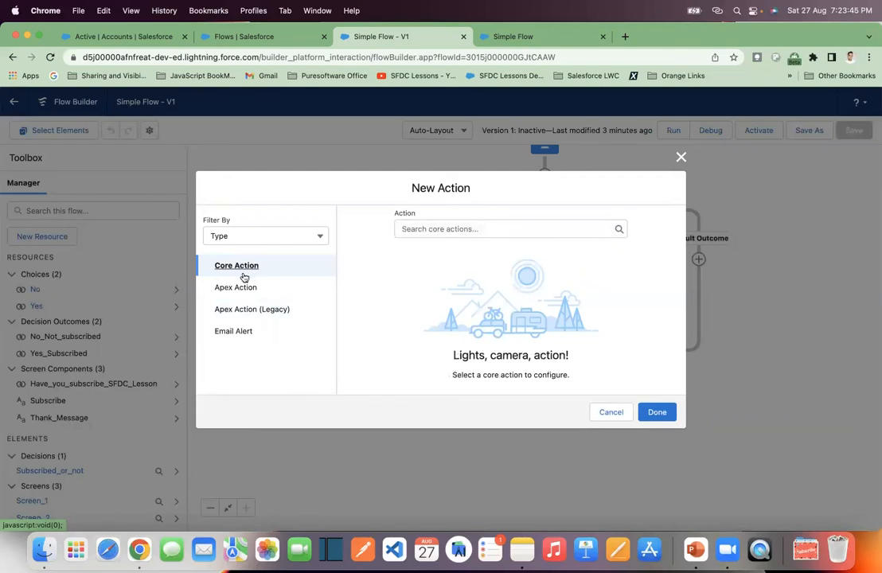
- Filter the actions by the Task category and list the available task actions
{"action": "left_click", "coordinate": [250, 232]}
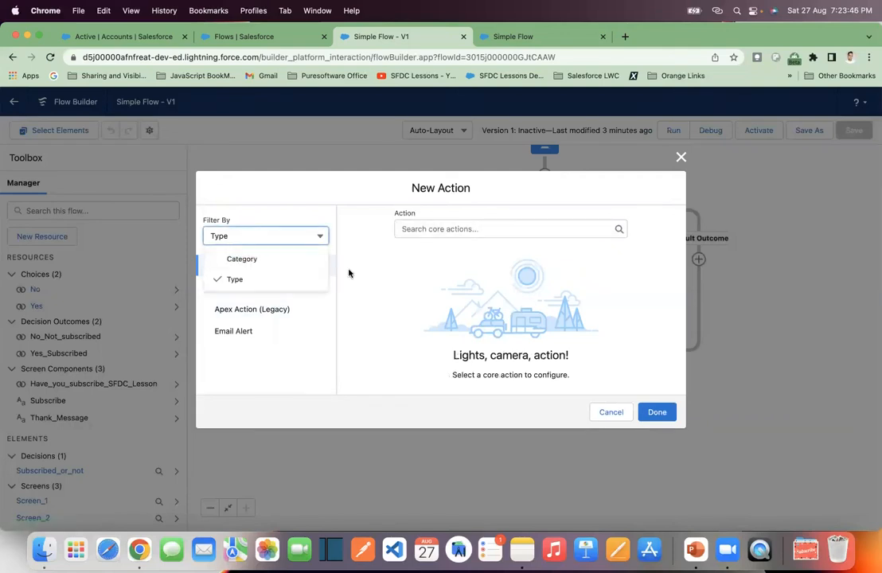
{"action": "left_click", "coordinate": [295, 261]}
{"action": "scroll", "coordinate": [287, 299], "scroll_direction": "down", "scroll_amount": 3}
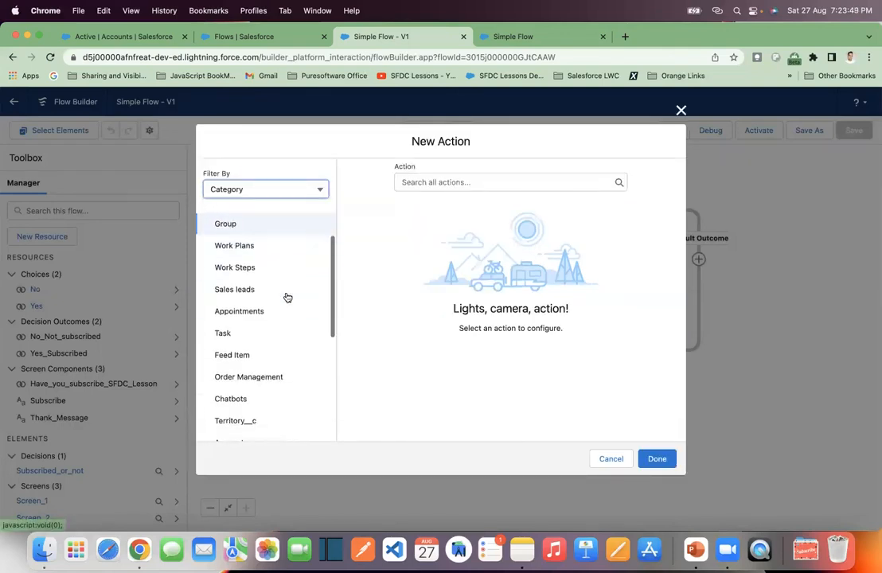
{"action": "left_click", "coordinate": [244, 341]}
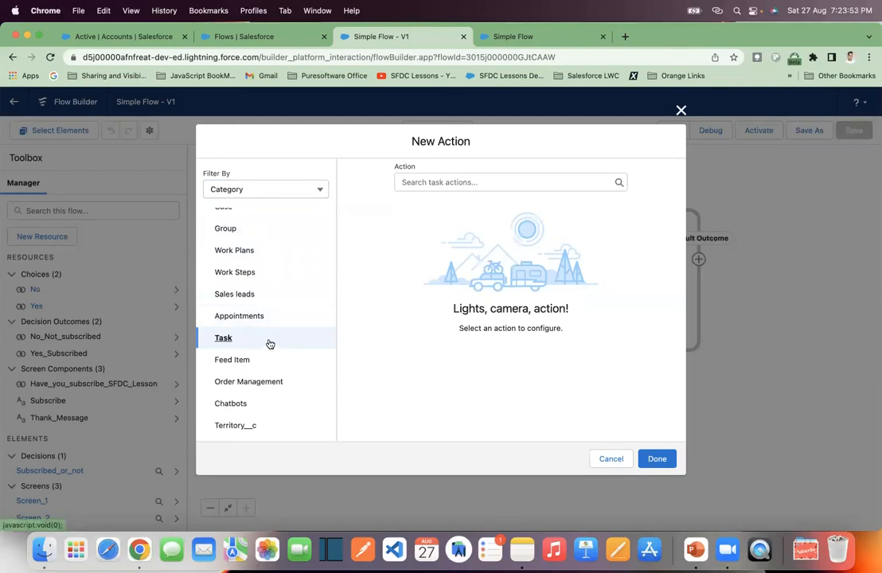
{"action": "left_click", "coordinate": [468, 179]}
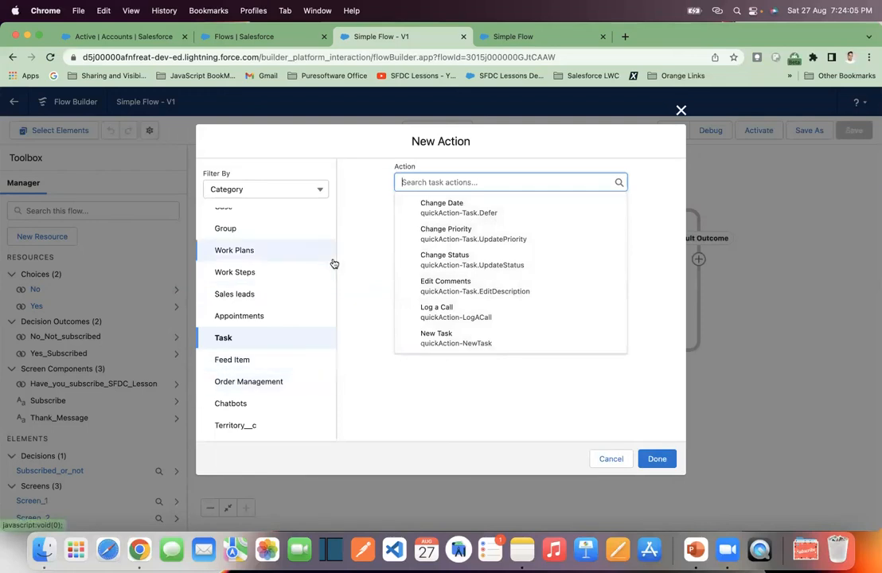
- Filter the actions by type and check the Email Alert actions
{"action": "left_click", "coordinate": [307, 193]}
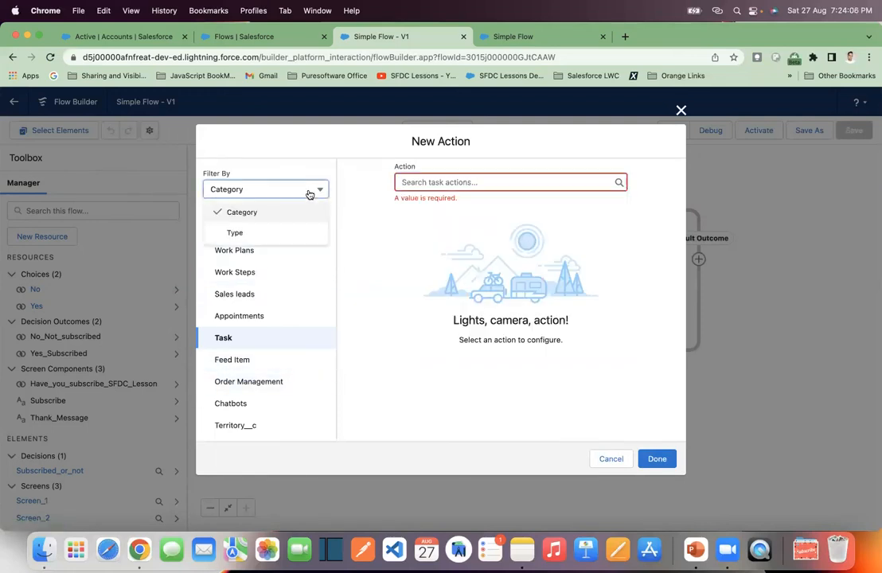
{"action": "left_click", "coordinate": [298, 237]}
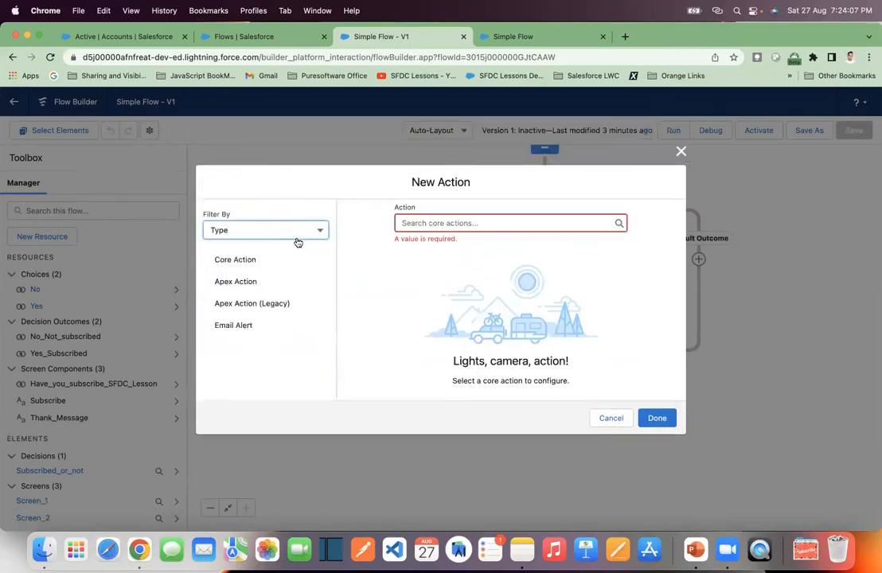
{"action": "left_click", "coordinate": [246, 329]}
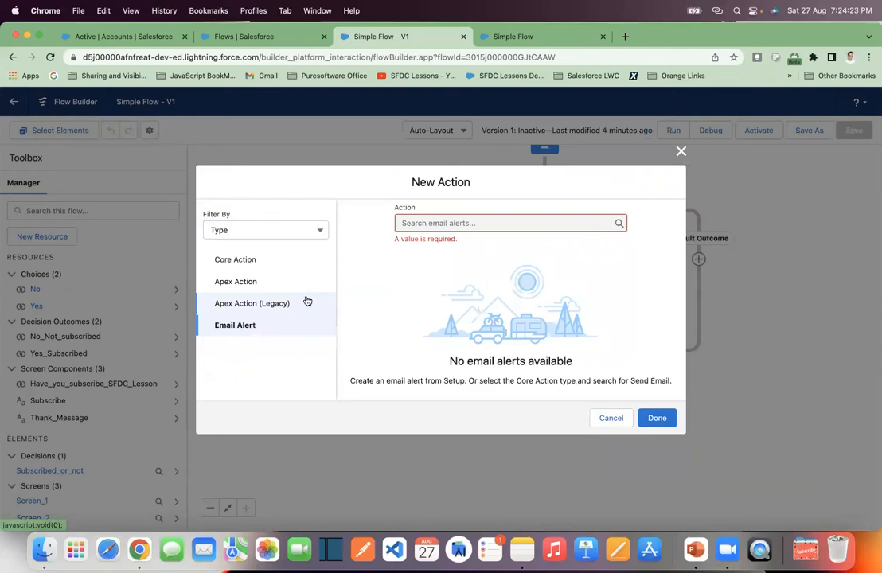
- Choose the New Account action from the Account category and review its label, description and input value fields
{"action": "left_click", "coordinate": [306, 239]}
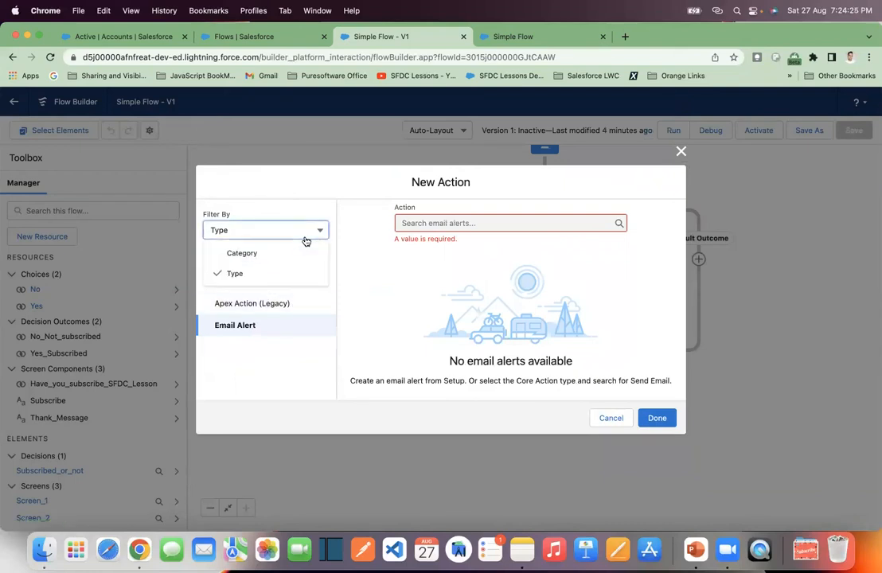
{"action": "left_click", "coordinate": [285, 255]}
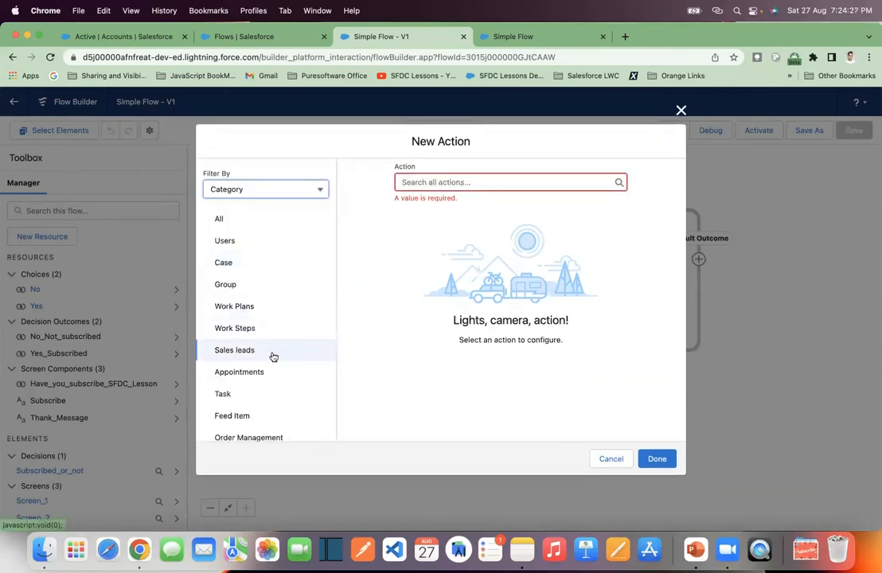
{"action": "scroll", "coordinate": [274, 356], "scroll_direction": "down", "scroll_amount": 3}
{"action": "scroll", "coordinate": [273, 357], "scroll_direction": "down", "scroll_amount": 2}
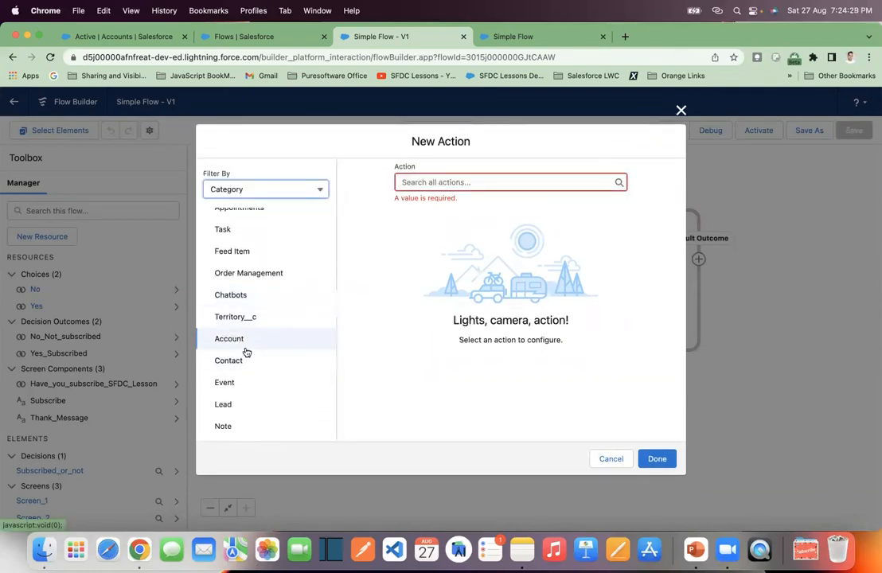
{"action": "left_click", "coordinate": [243, 341]}
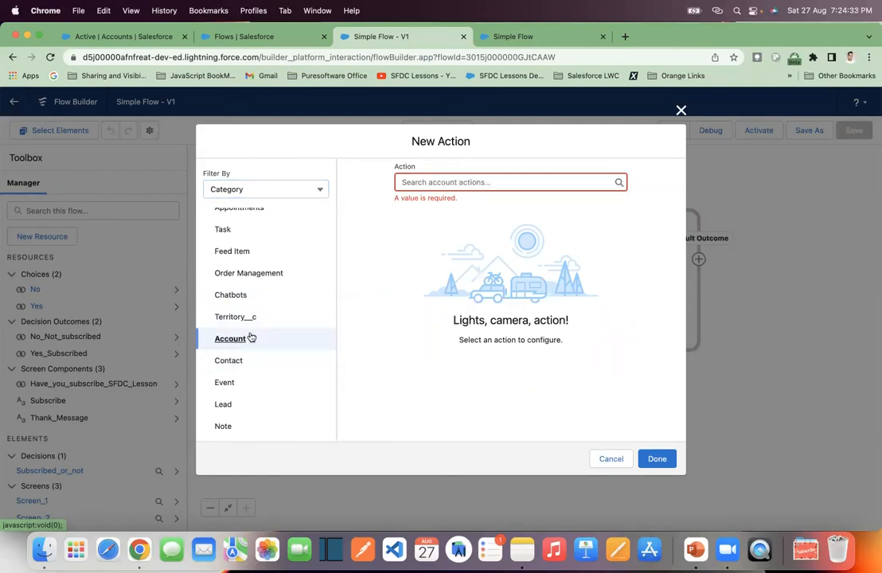
{"action": "left_click", "coordinate": [449, 182]}
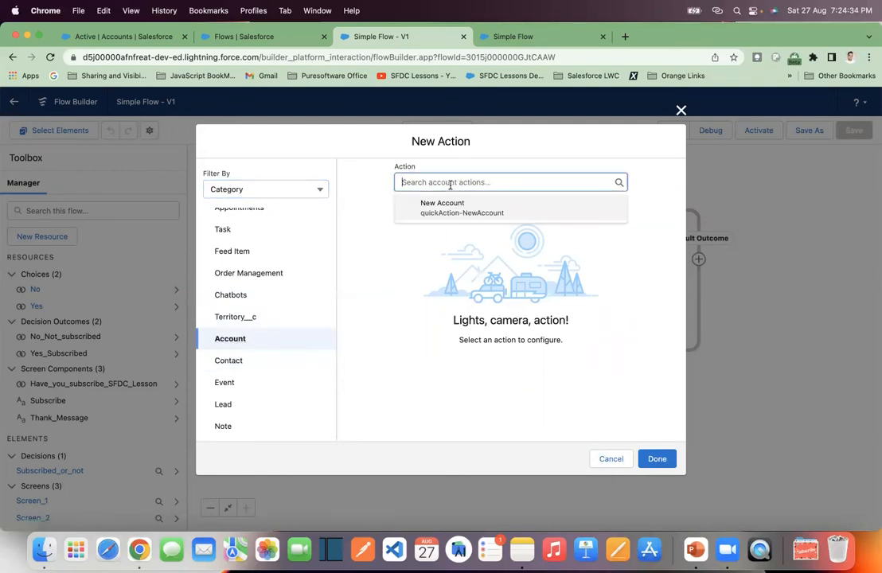
{"action": "left_click", "coordinate": [492, 216]}
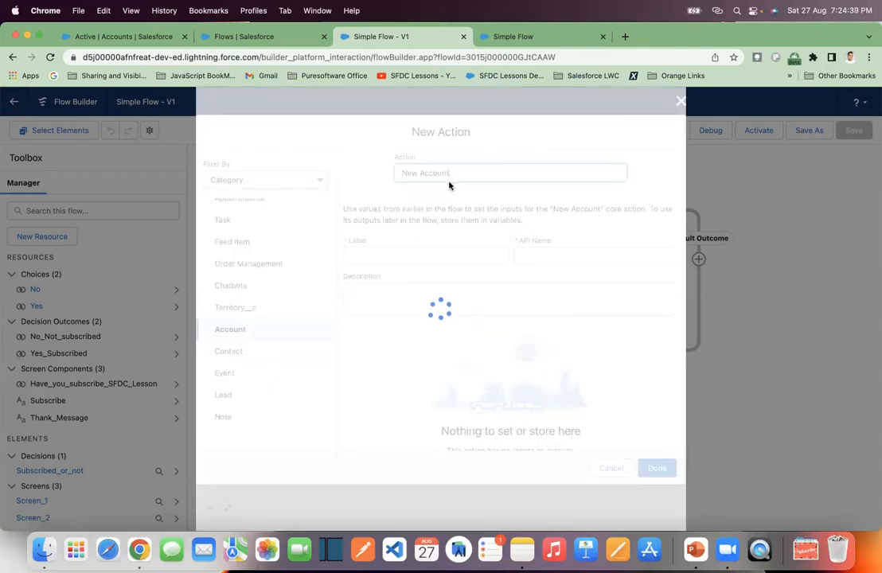
{"action": "scroll", "coordinate": [416, 289], "scroll_direction": "down", "scroll_amount": 1}
{"action": "scroll", "coordinate": [415, 289], "scroll_direction": "down", "scroll_amount": 3}
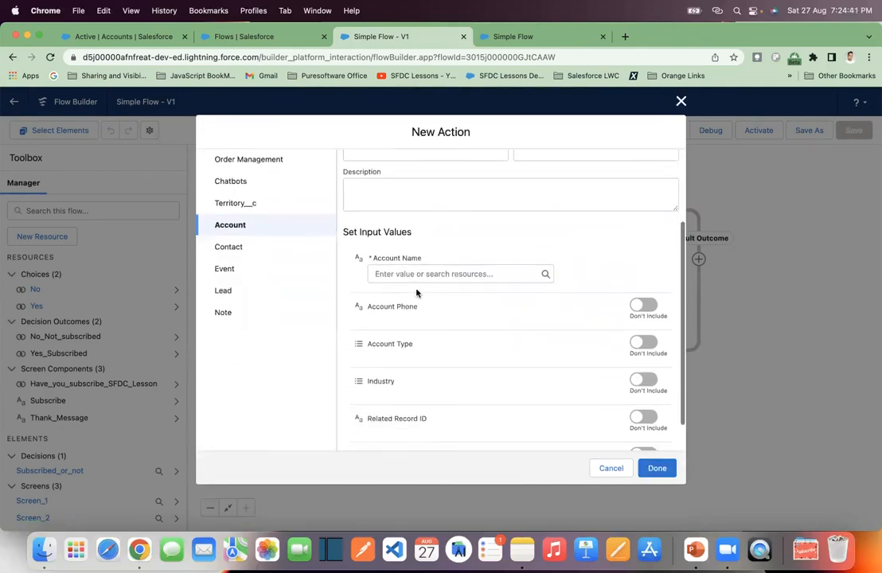
{"action": "scroll", "coordinate": [406, 343], "scroll_direction": "up", "scroll_amount": 4}
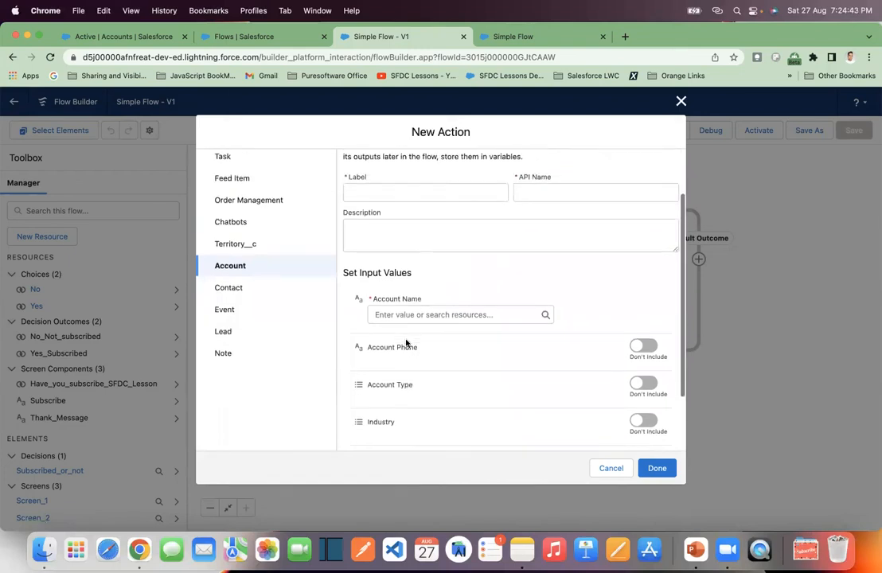
- Look through the resources offered for the Account Name input value of the New Account action
{"action": "scroll", "coordinate": [406, 340], "scroll_direction": "down", "scroll_amount": 1}
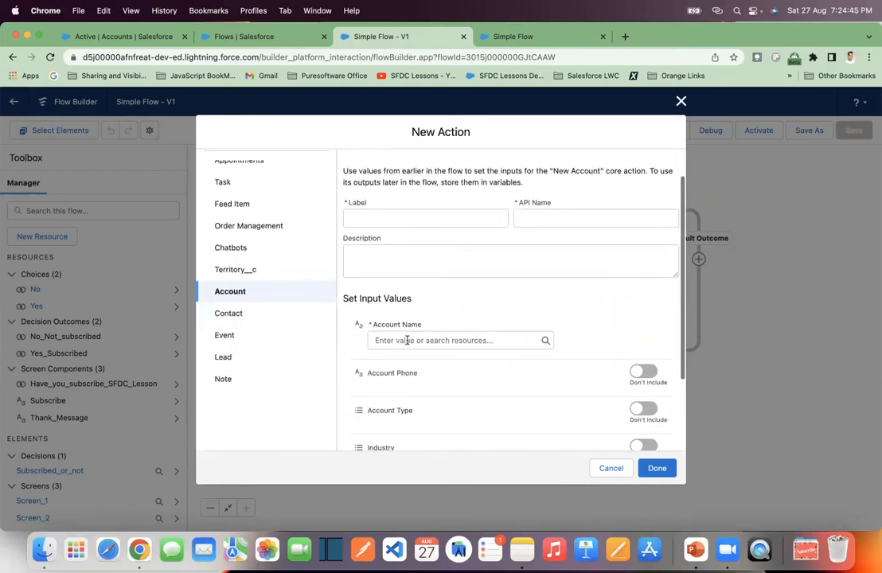
{"action": "left_click", "coordinate": [408, 341]}
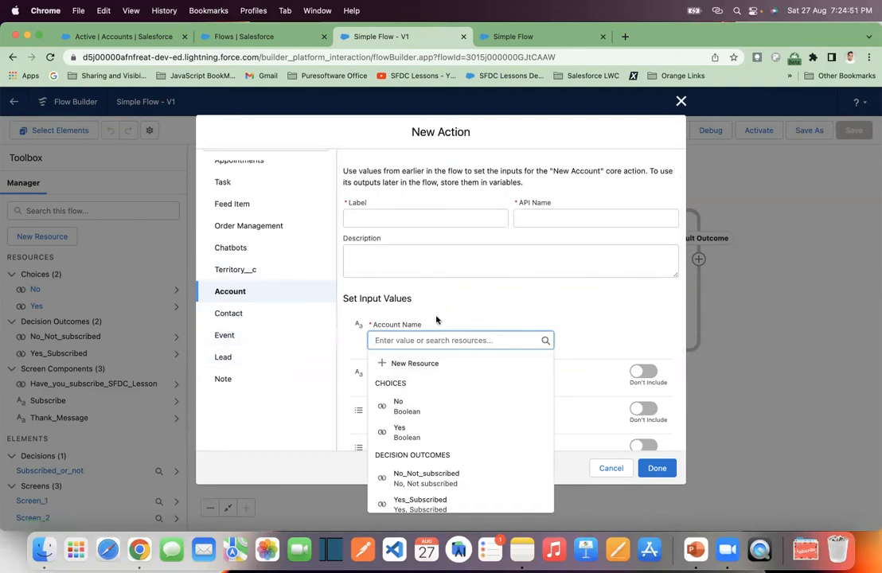
{"action": "scroll", "coordinate": [457, 318], "scroll_direction": "down", "scroll_amount": 1}
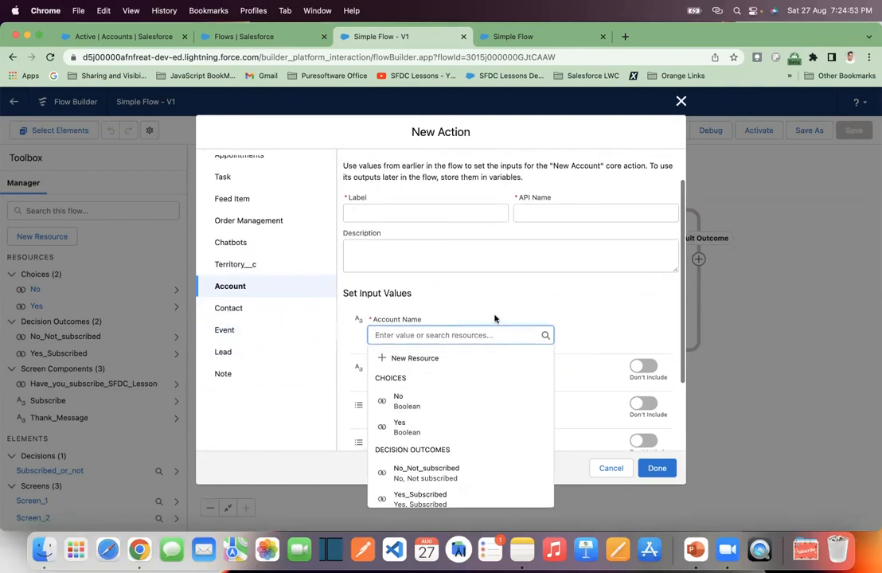
{"action": "left_click", "coordinate": [559, 321]}
- Include the optional Account Phone input value, and discard the New Account action without adding it to the flow
{"action": "scroll", "coordinate": [561, 408], "scroll_direction": "down", "scroll_amount": 3}
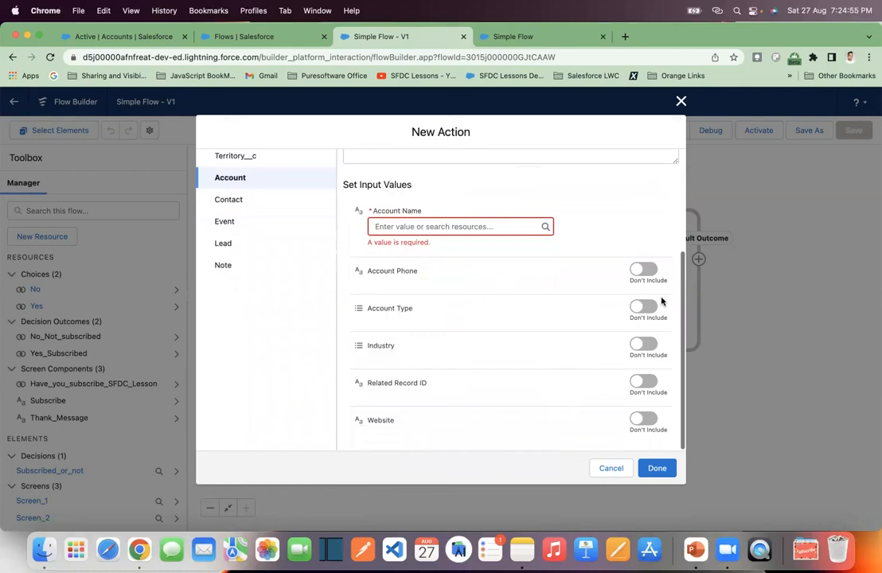
{"action": "left_click", "coordinate": [651, 270]}
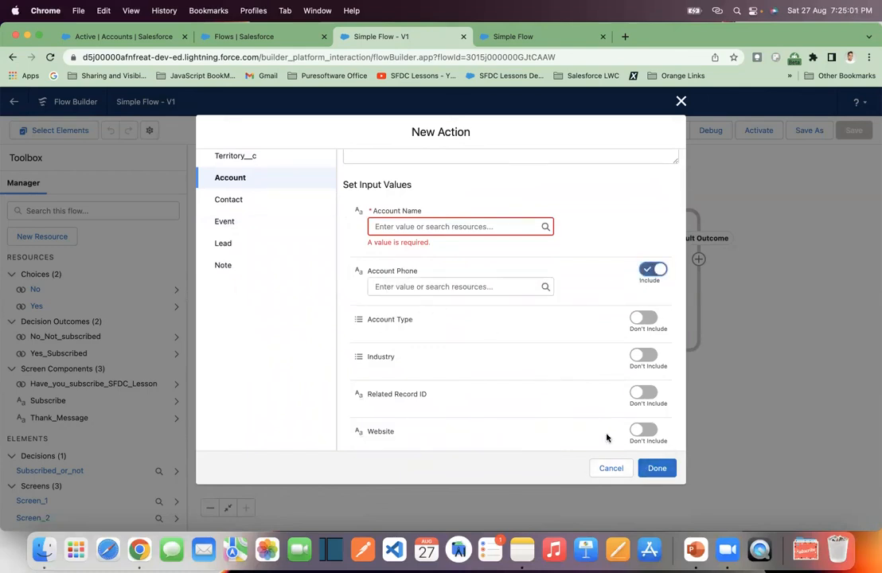
{"action": "scroll", "coordinate": [619, 421], "scroll_direction": "up", "scroll_amount": 5}
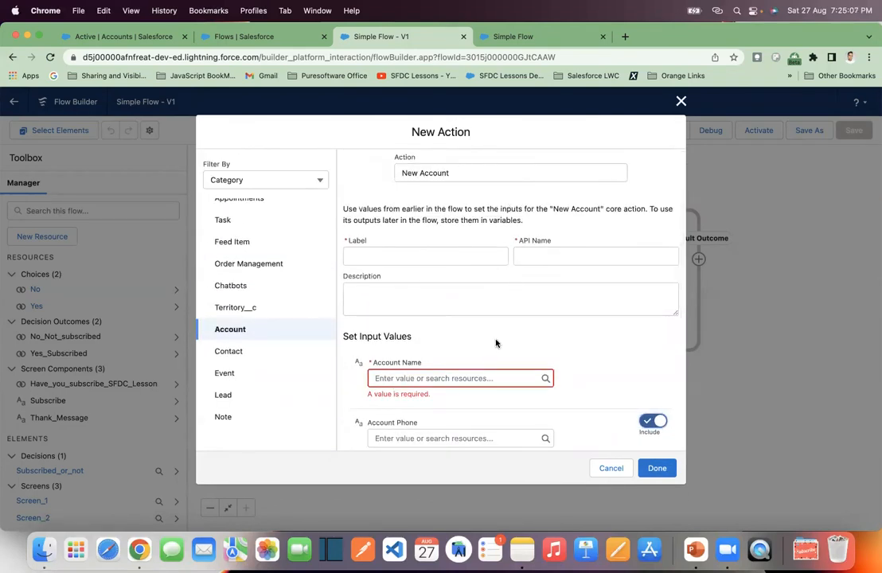
{"action": "left_click", "coordinate": [682, 102]}
{"action": "scroll", "coordinate": [503, 264], "scroll_direction": "up", "scroll_amount": 3}
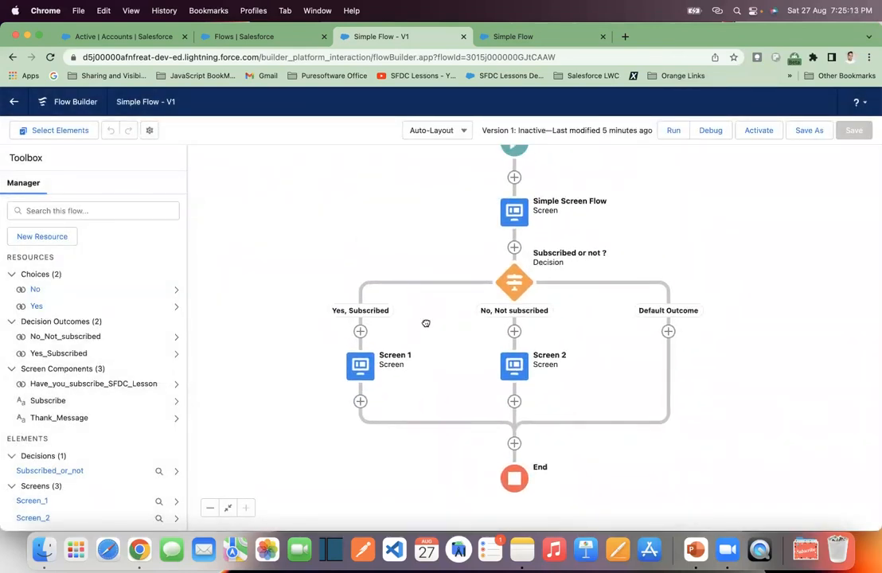
{"action": "left_click_drag", "start_coordinate": [426, 324], "coordinate": [420, 360]}
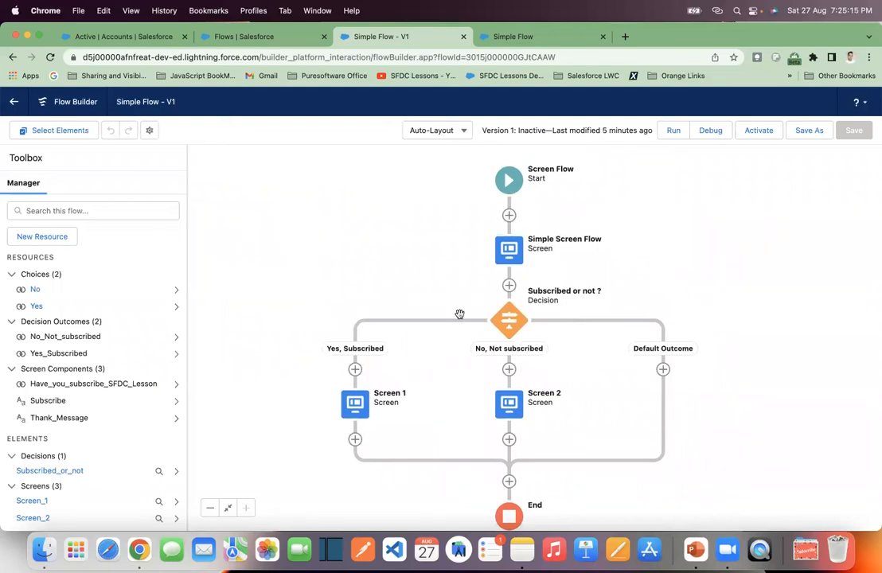
{"action": "left_click_drag", "start_coordinate": [468, 301], "coordinate": [455, 303]}
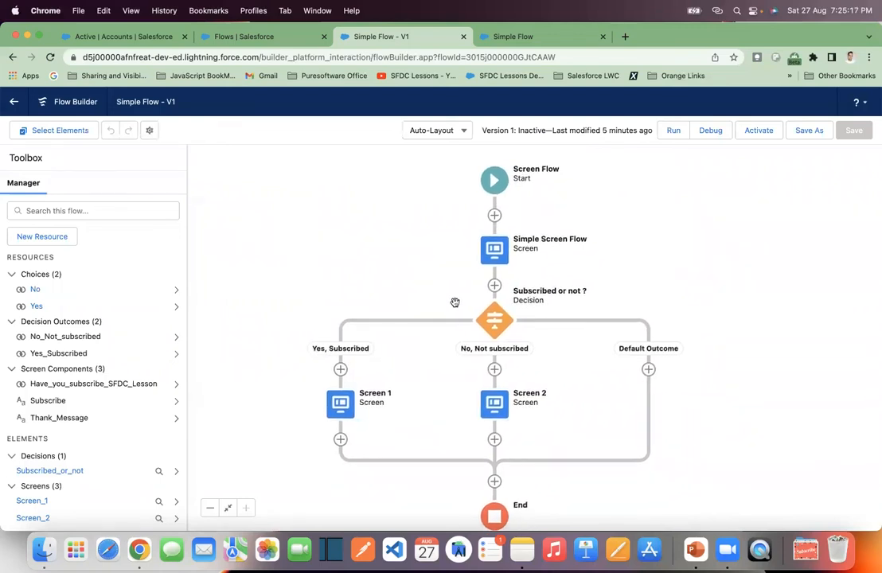